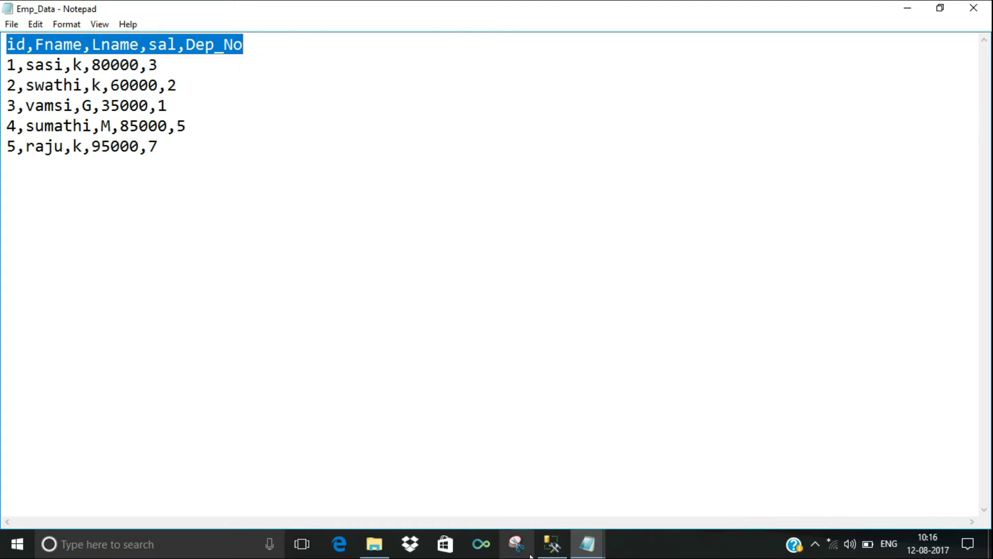
# - Switch to SQL Server Management Studio and query the top 1000 rows of dbo.Emp in the Test database
pyautogui.click(551, 543)
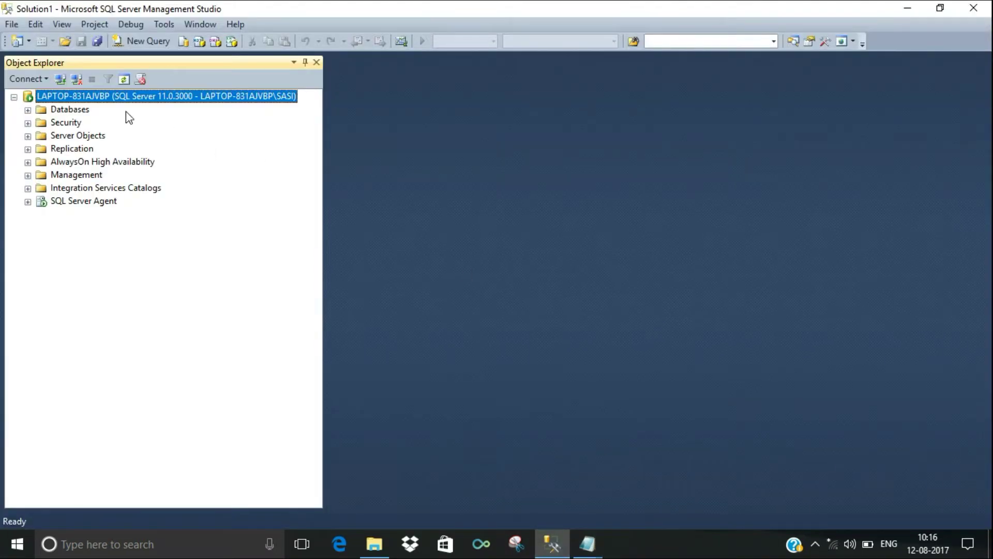
pyautogui.click(28, 110)
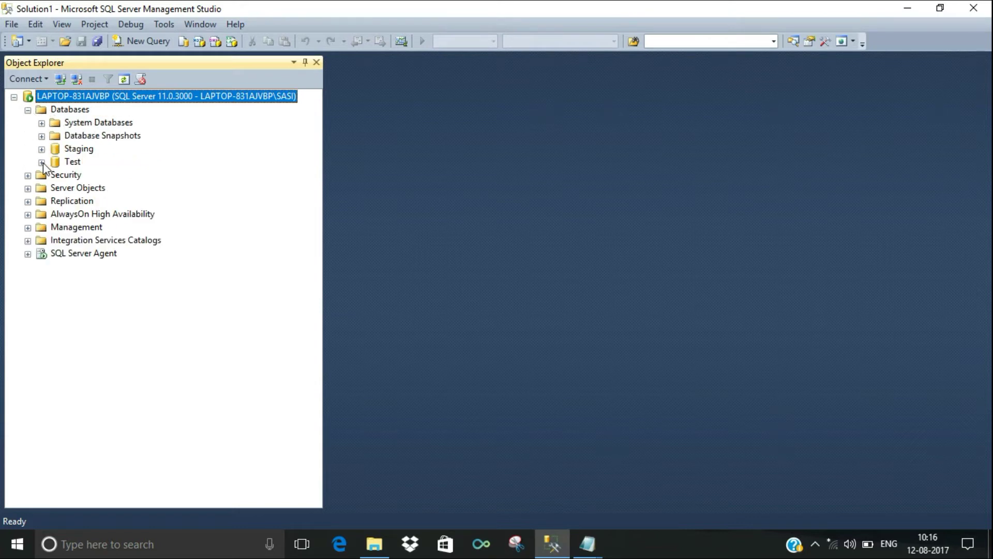
pyautogui.click(73, 163)
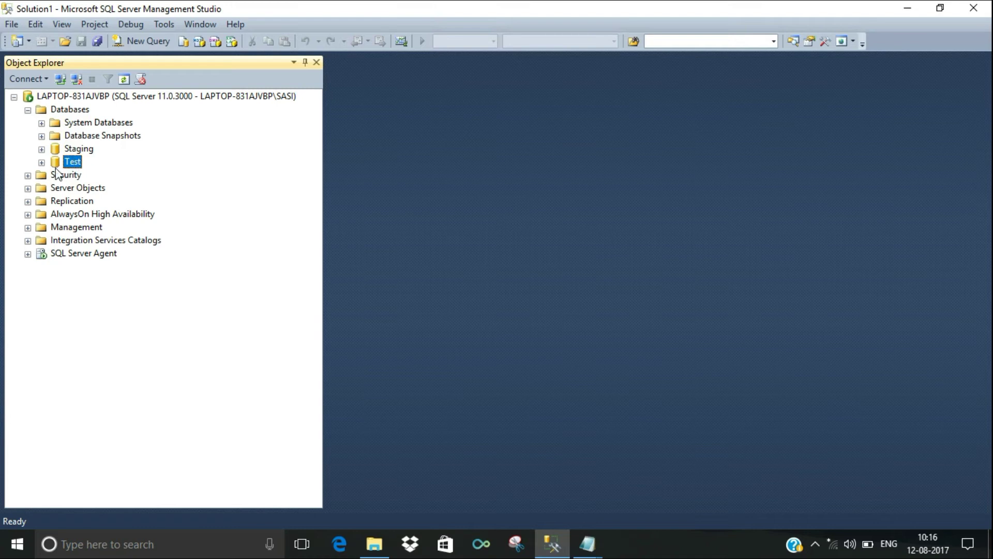
pyautogui.click(41, 163)
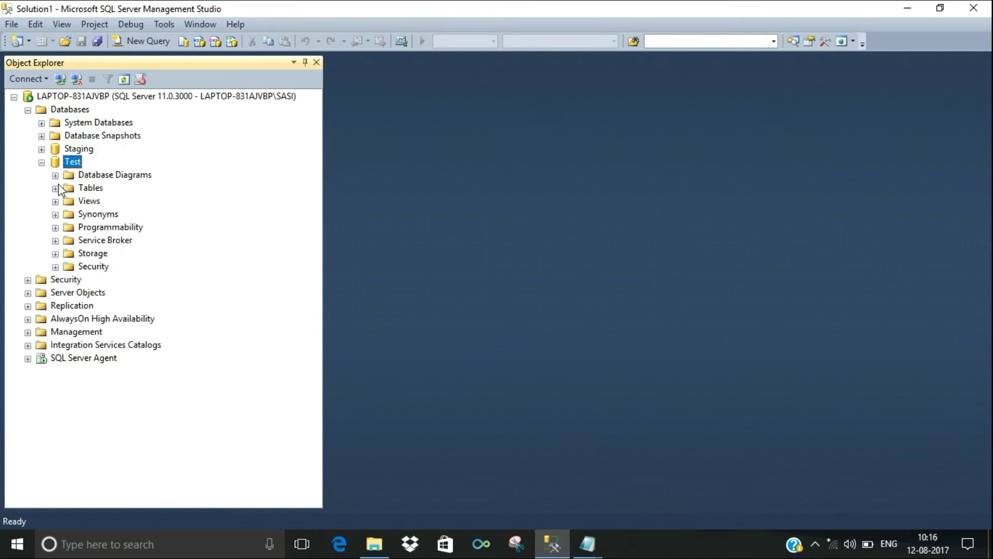
pyautogui.click(55, 188)
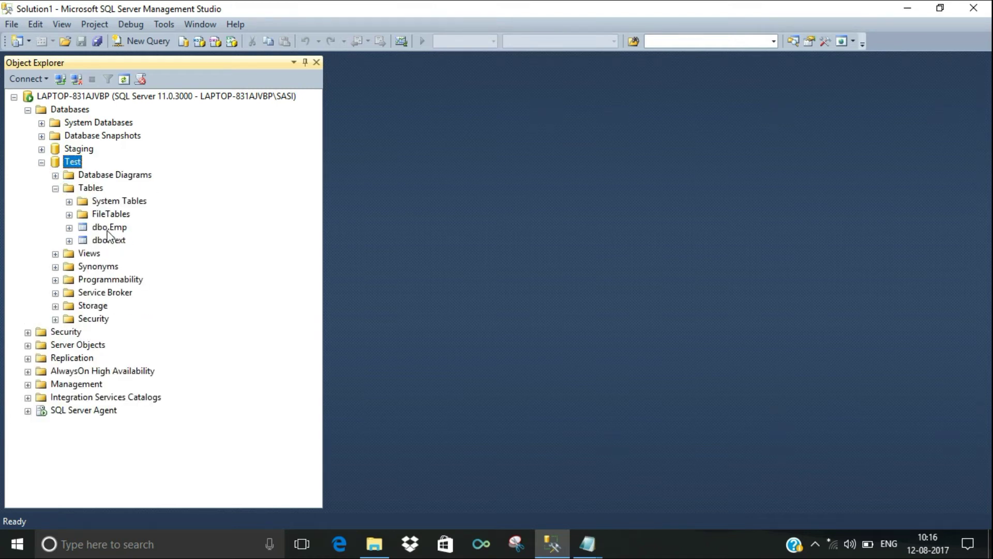
pyautogui.click(111, 229)
pyautogui.rightClick(112, 232)
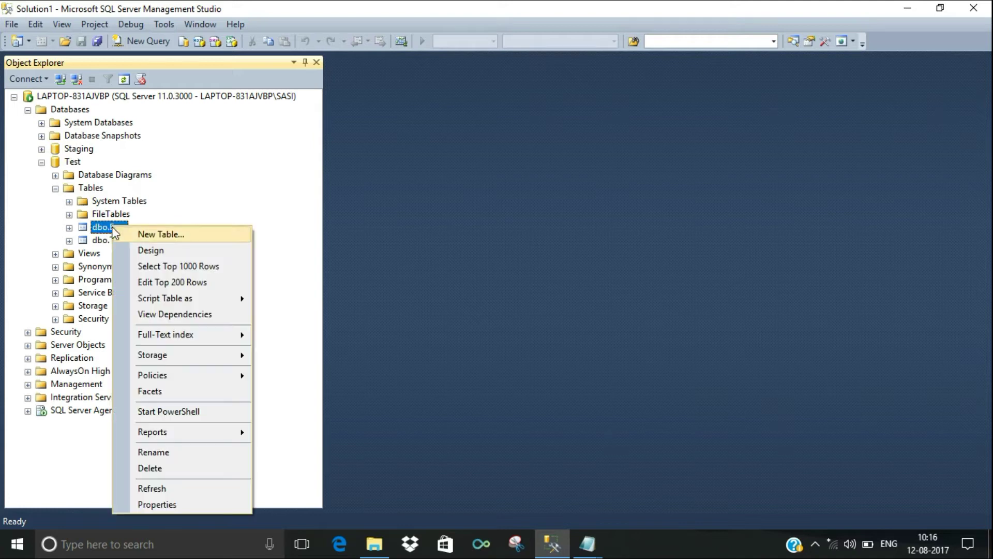
pyautogui.click(172, 267)
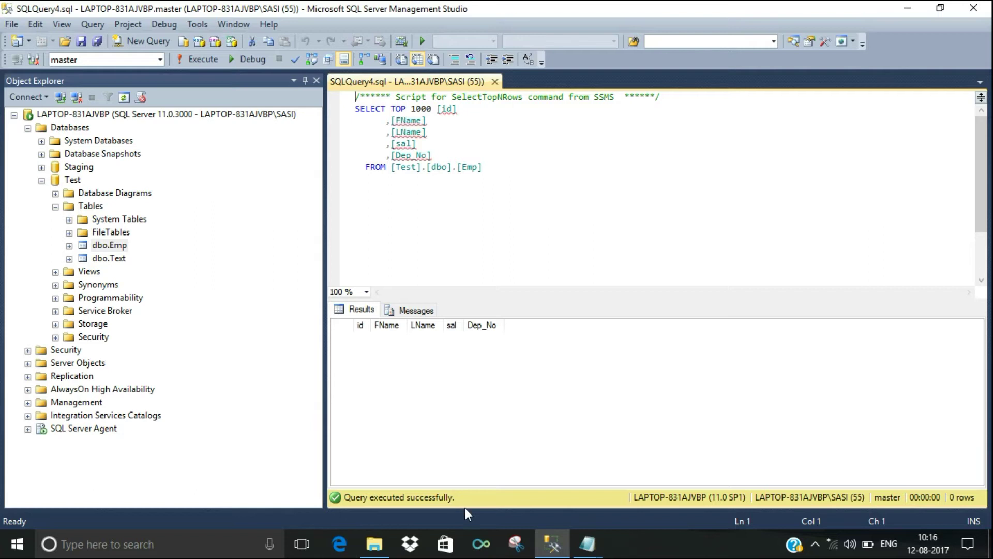
# - Compare the columns in the Emp_Data text file with those in the dbo.Emp query
pyautogui.moveTo(582, 546)
pyautogui.click(625, 440)
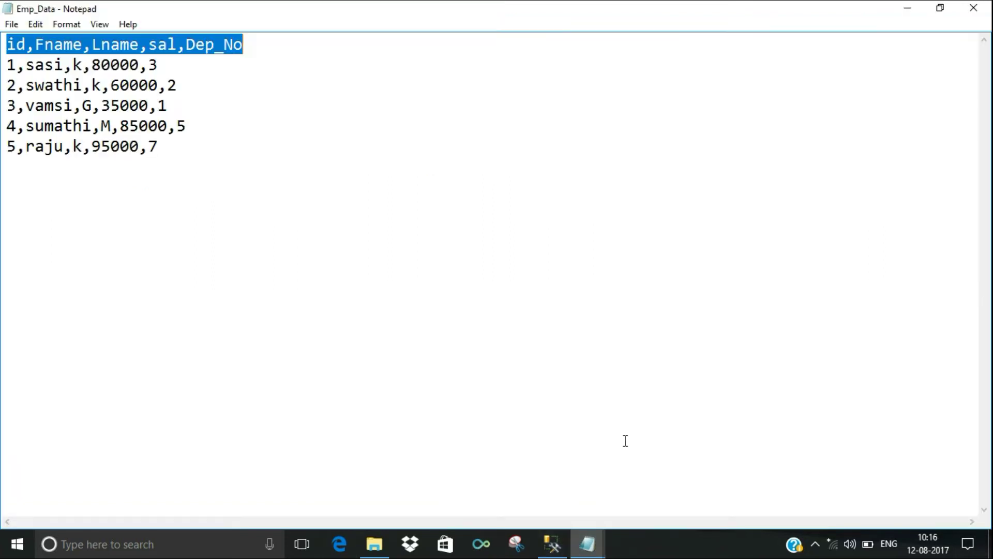
pyautogui.doubleClick(361, 15)
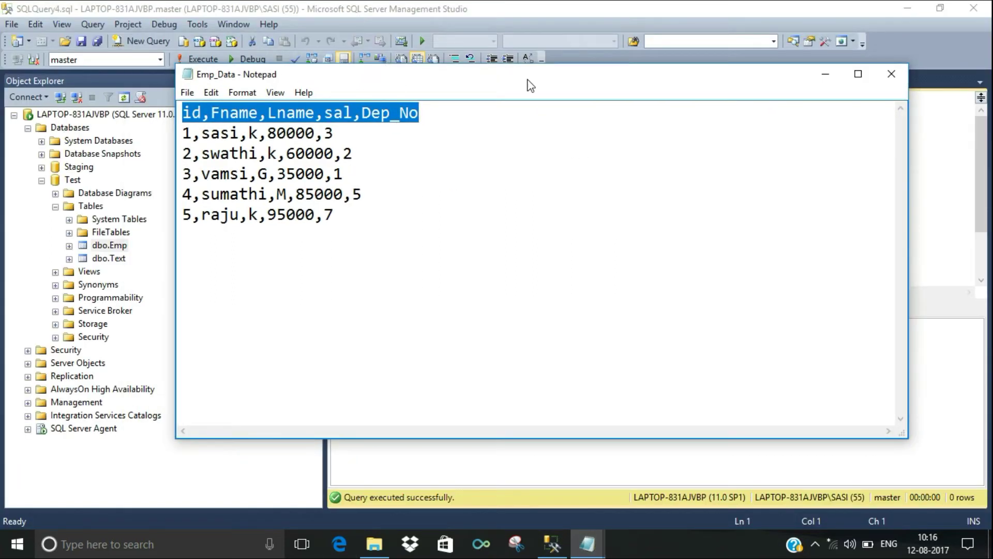
pyautogui.moveTo(565, 125); pyautogui.dragTo(871, 173)
pyautogui.click(835, 253)
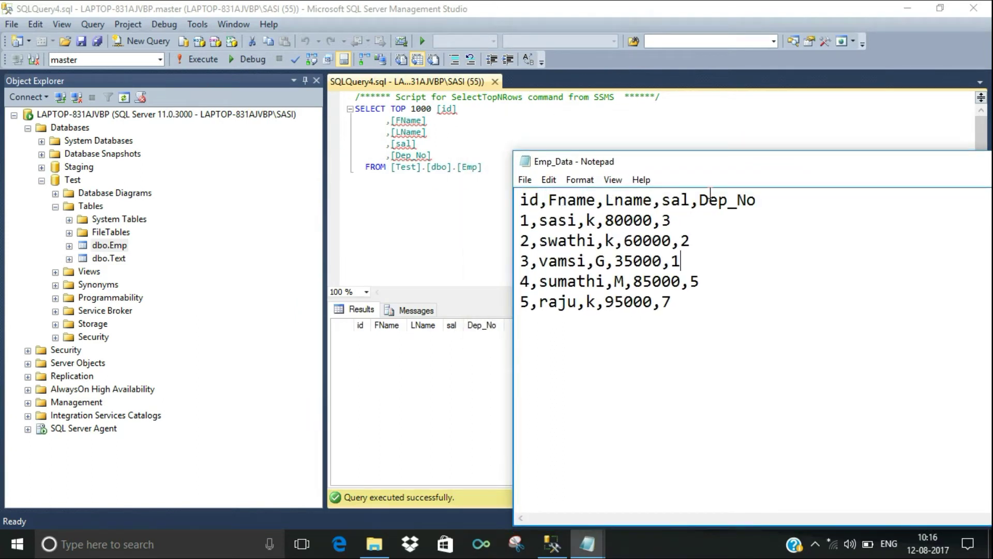
pyautogui.moveTo(414, 110); pyautogui.dragTo(497, 170)
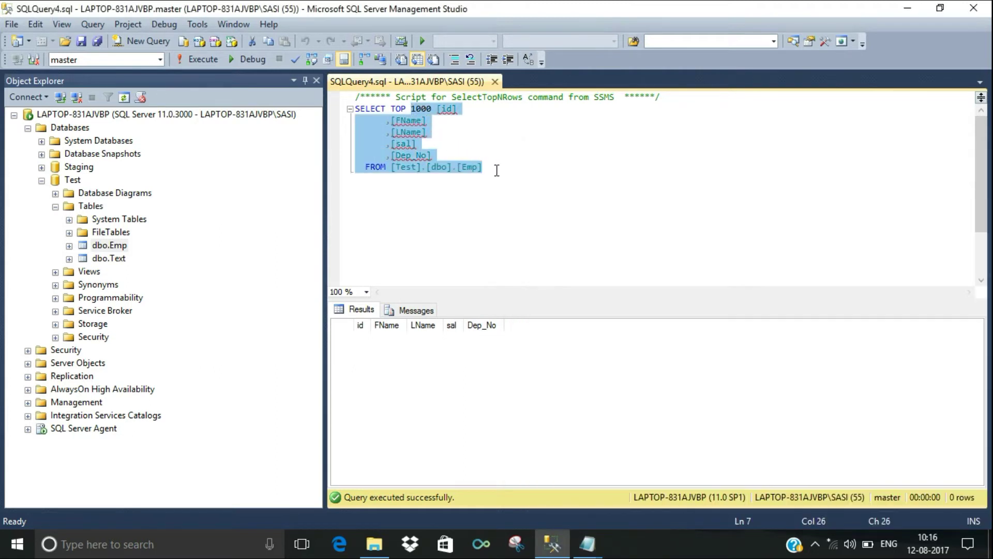
pyautogui.click(497, 170)
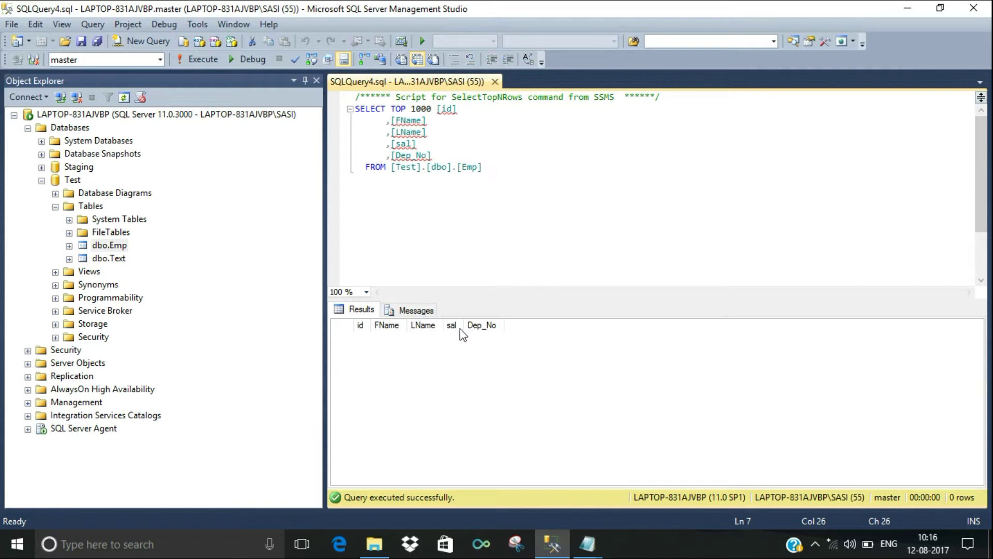
pyautogui.moveTo(489, 169); pyautogui.dragTo(354, 109)
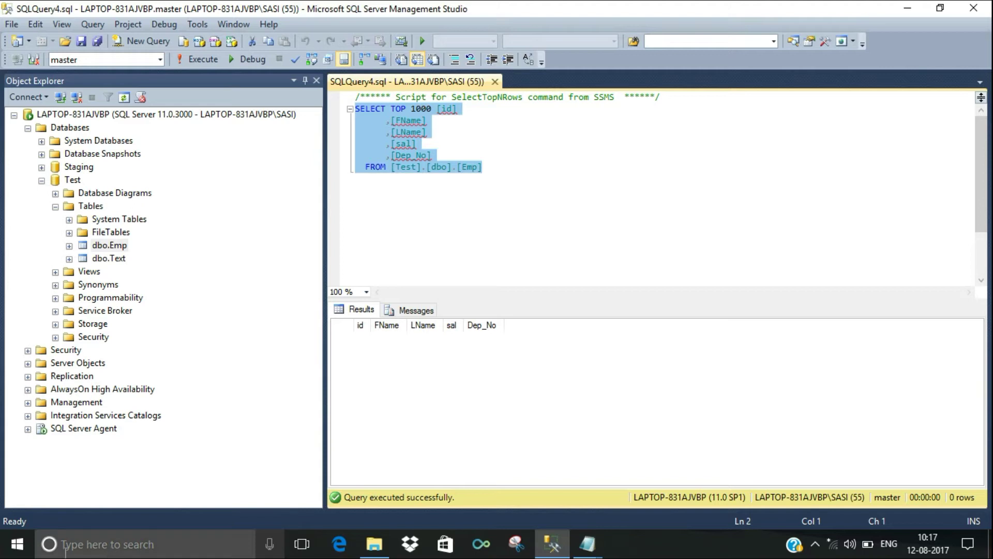
# - Launch SQL Server Data Tools from the Microsoft SQL Server 2012 programs
pyautogui.click(17, 544)
pyautogui.scroll(-15, 151, 334)
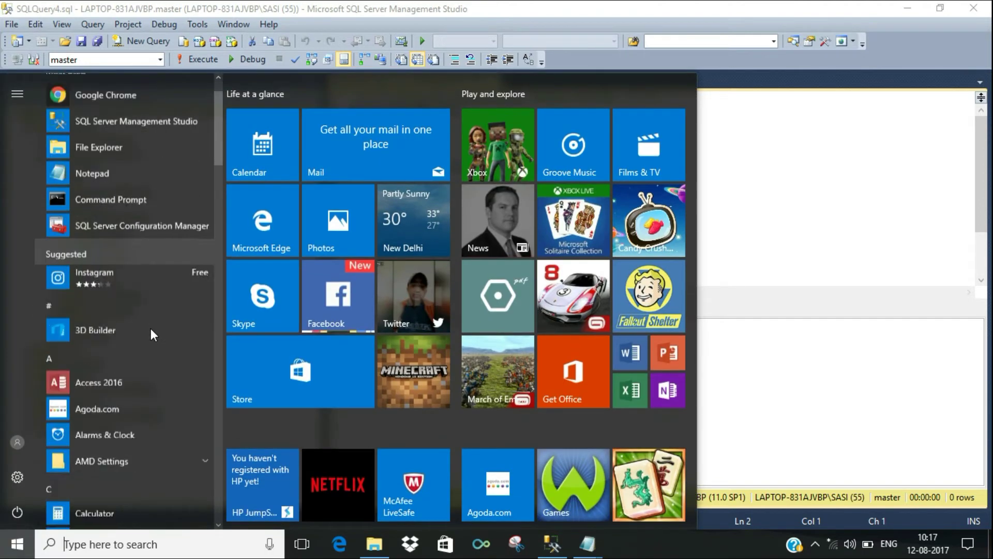
pyautogui.scroll(-5, 148, 337)
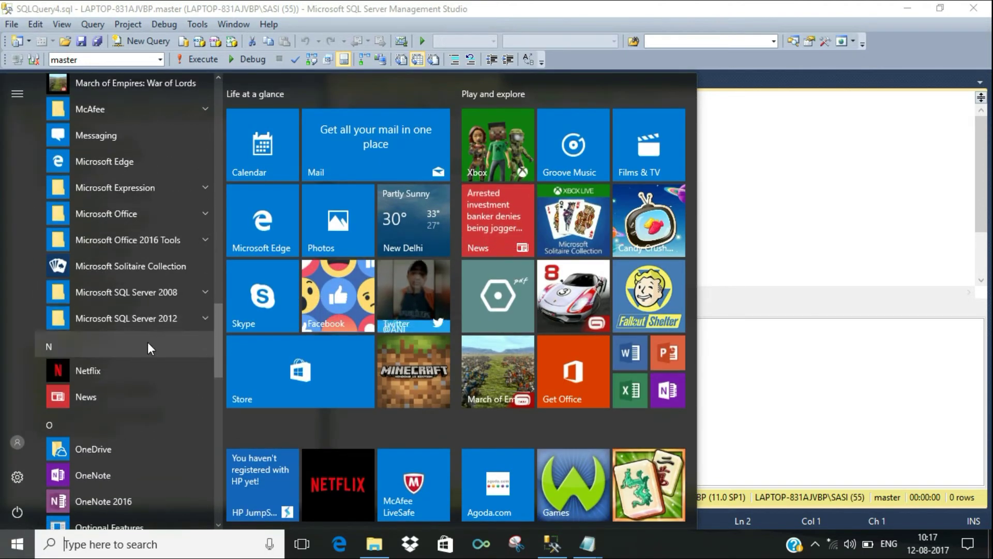
pyautogui.click(206, 318)
pyautogui.scroll(-10, 197, 320)
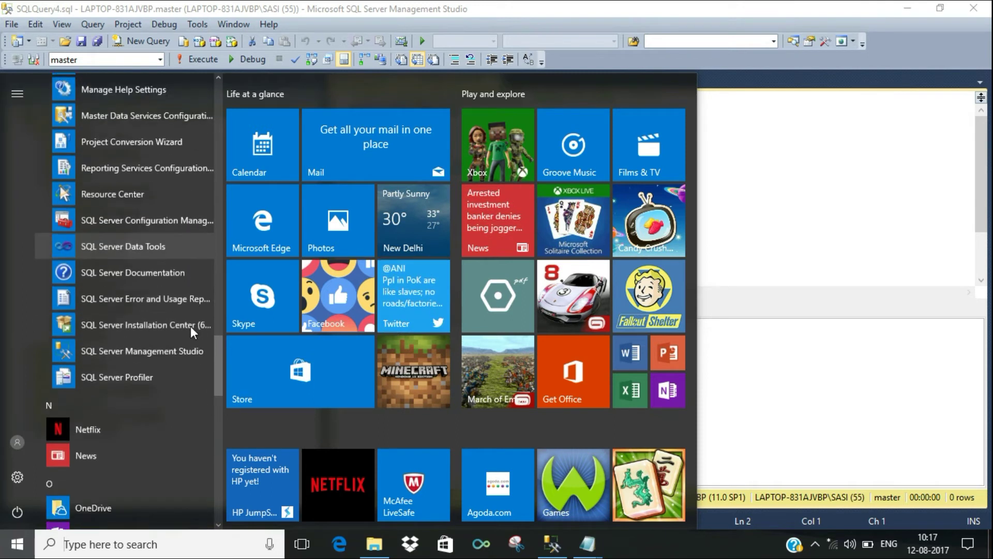
pyautogui.click(128, 244)
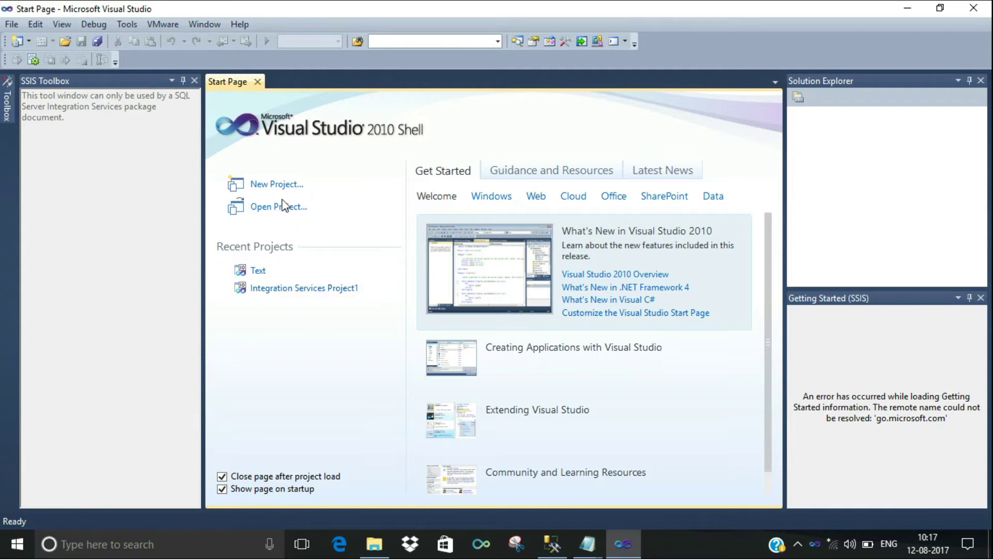
# - Open the existing Text solution from the Text folder in the Visual Studio 2010 projects
pyautogui.click(271, 208)
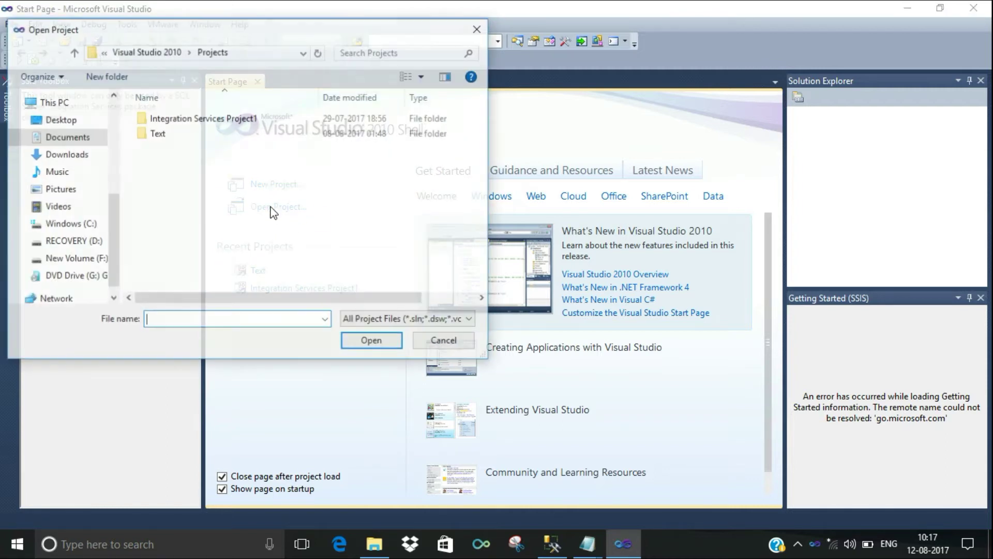
pyautogui.click(170, 132)
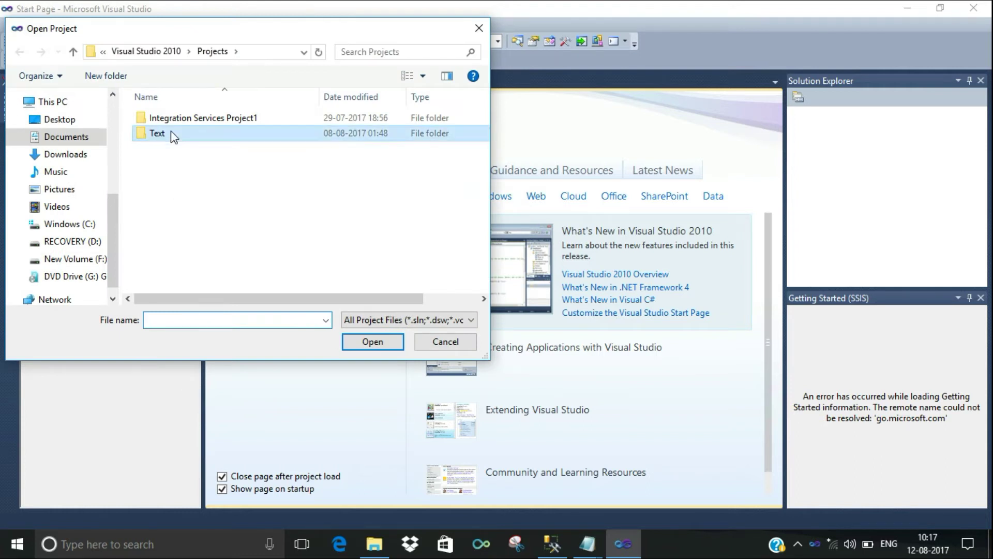
pyautogui.doubleClick(171, 133)
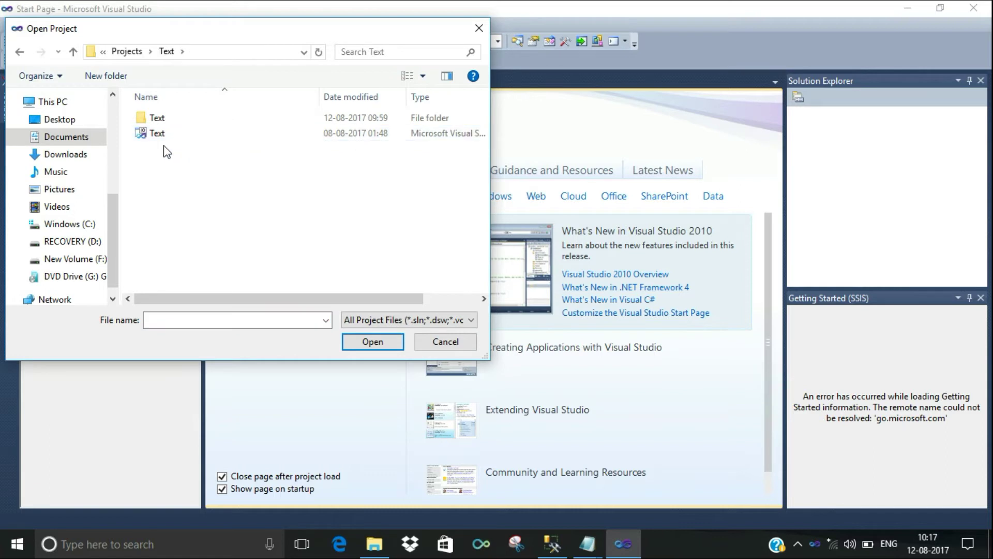
pyautogui.click(171, 137)
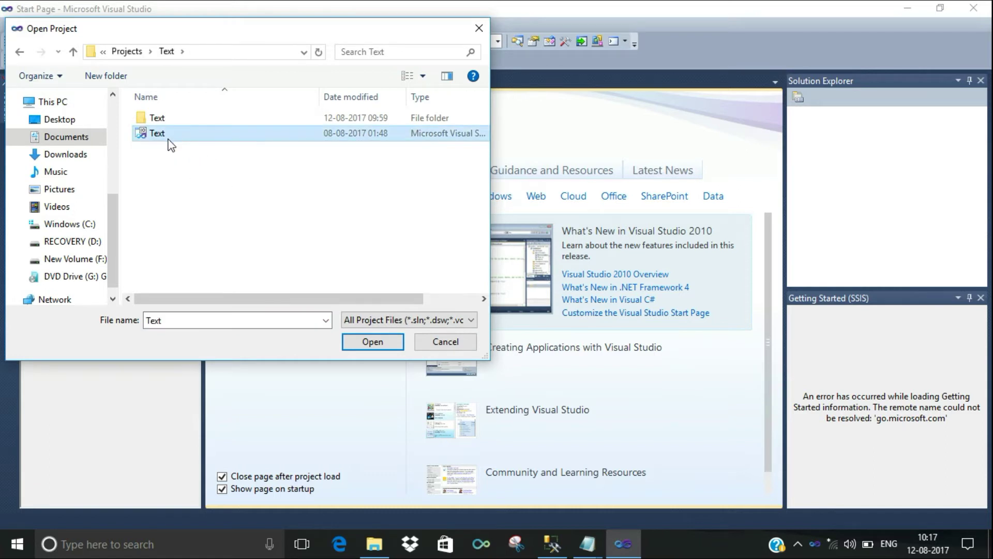
pyautogui.click(370, 341)
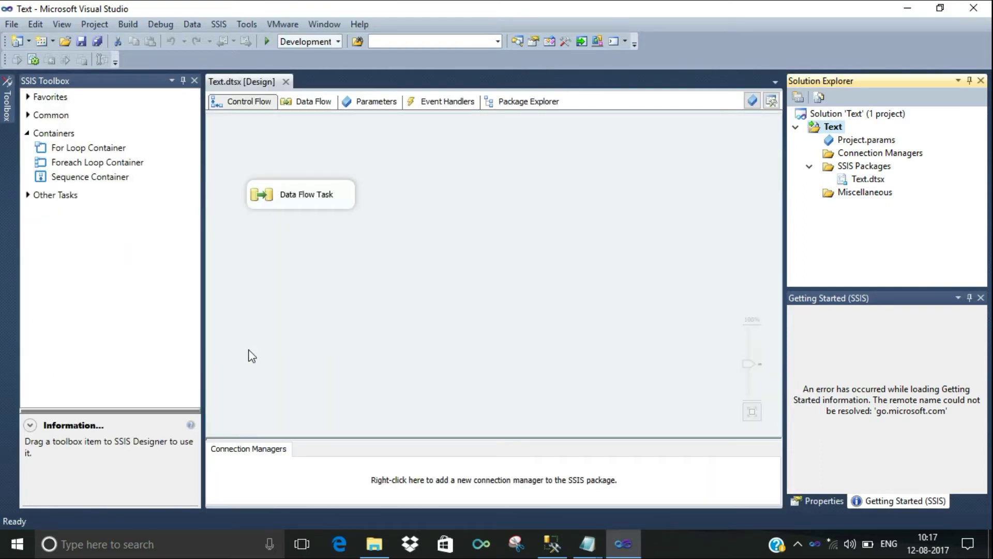
# - Add a new SSIS package to the Text project and select it
pyautogui.click(833, 130)
pyautogui.click(707, 201)
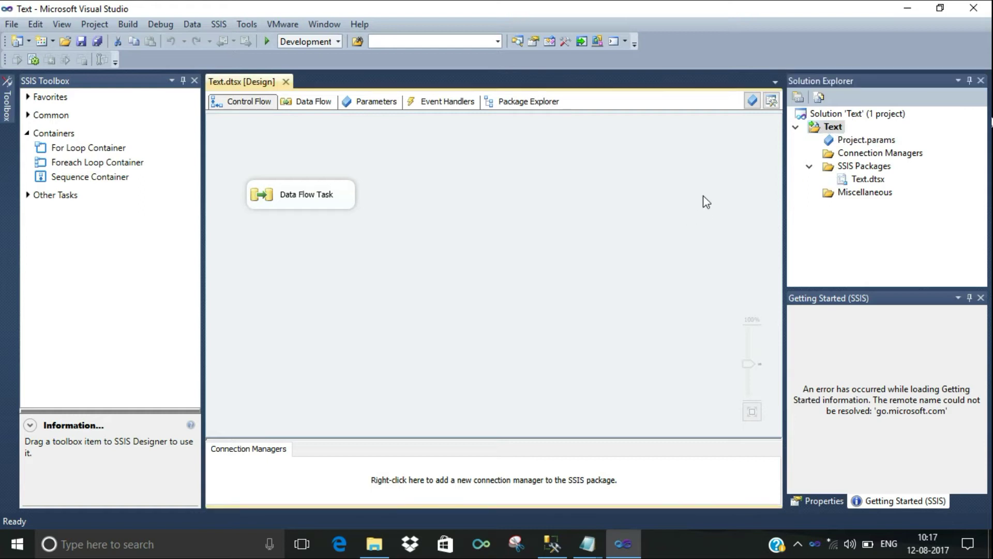
pyautogui.click(872, 168)
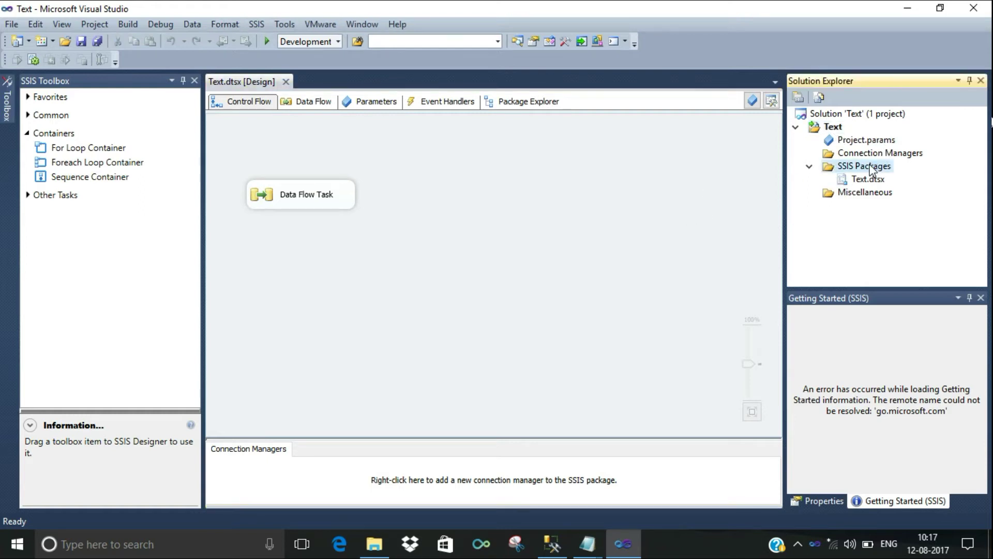
pyautogui.rightClick(859, 173)
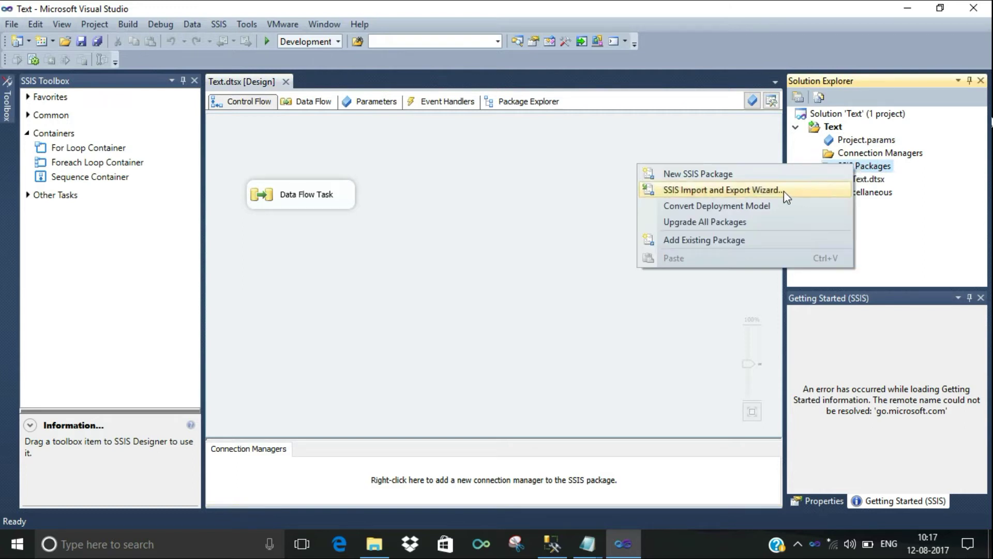
pyautogui.click(716, 174)
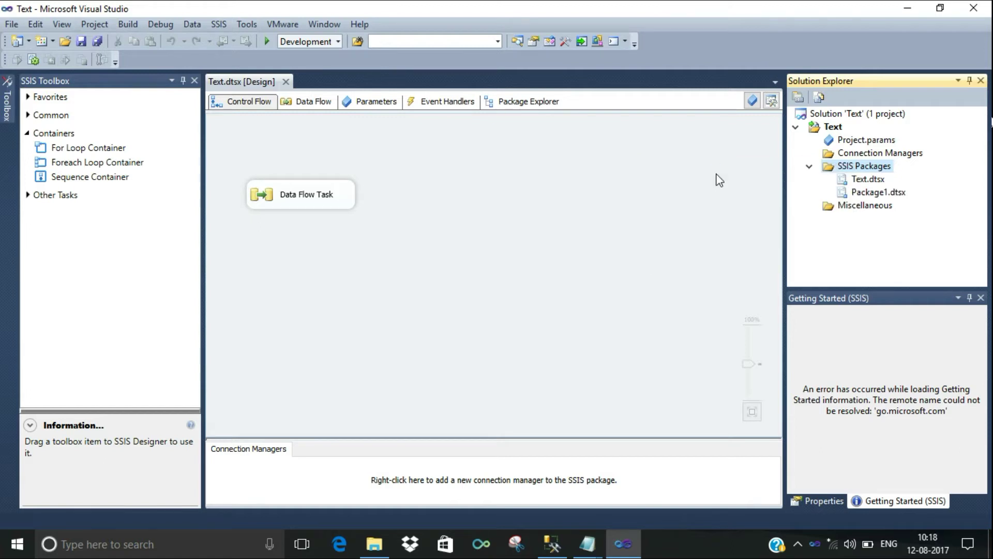
pyautogui.click(875, 194)
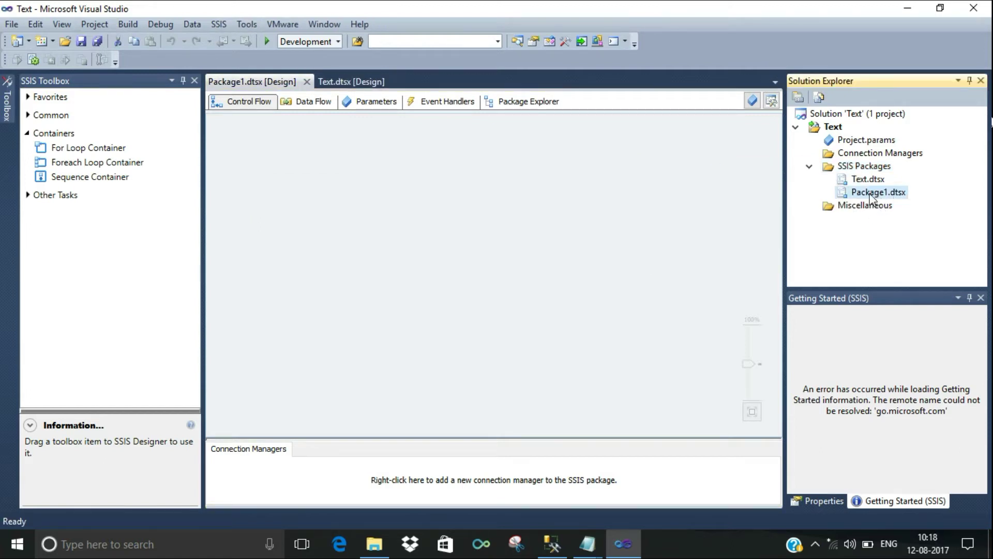
pyautogui.rightClick(873, 197)
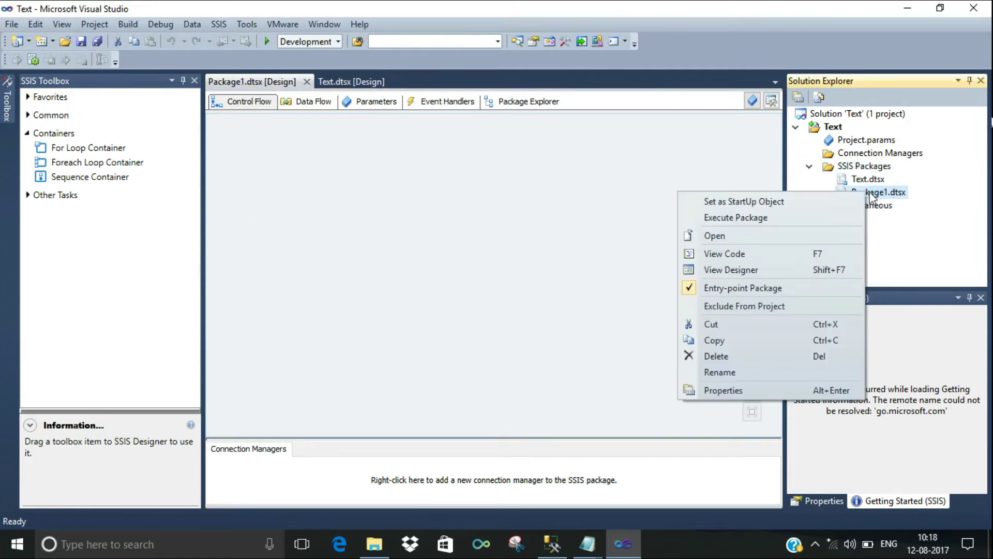
pyautogui.click(760, 371)
pyautogui.click(889, 198)
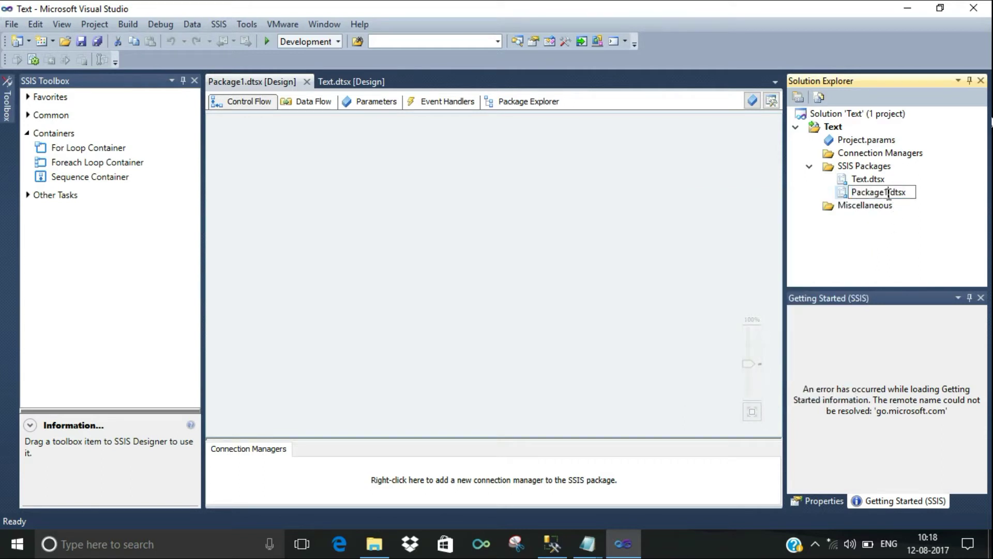
pyautogui.press('BackSpace')
pyautogui.press('BackSpace')
pyautogui.press('BackSpace')
pyautogui.press('BackSpace')
pyautogui.press('BackSpace')
pyautogui.press('BackSpace')
pyautogui.press('BackSpace')
pyautogui.press('BackSpace')
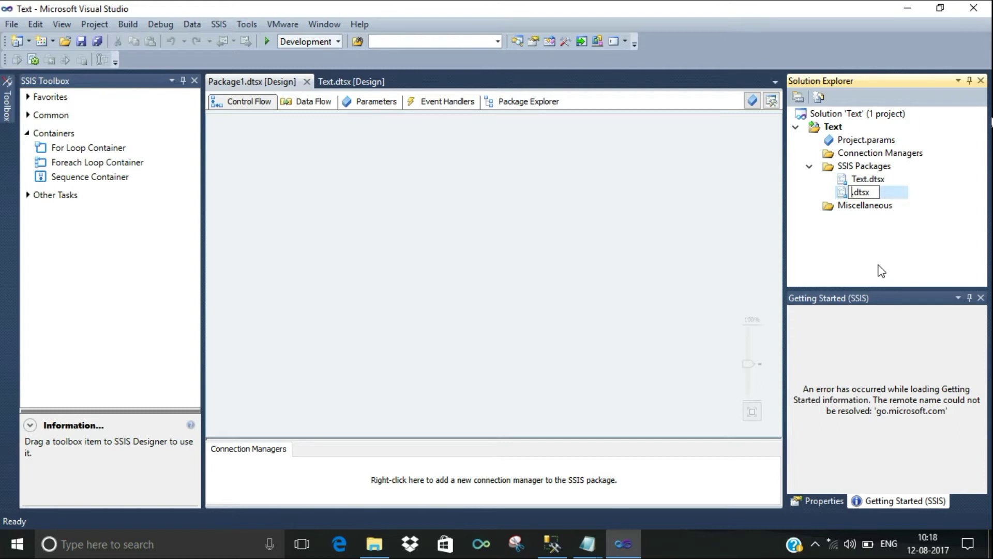
pyautogui.press('Return')
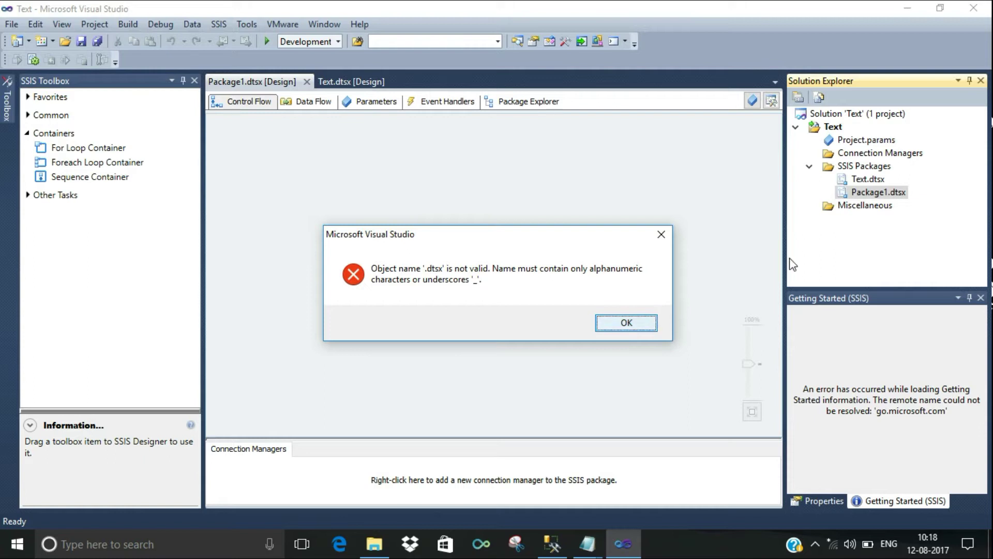
pyautogui.click(638, 331)
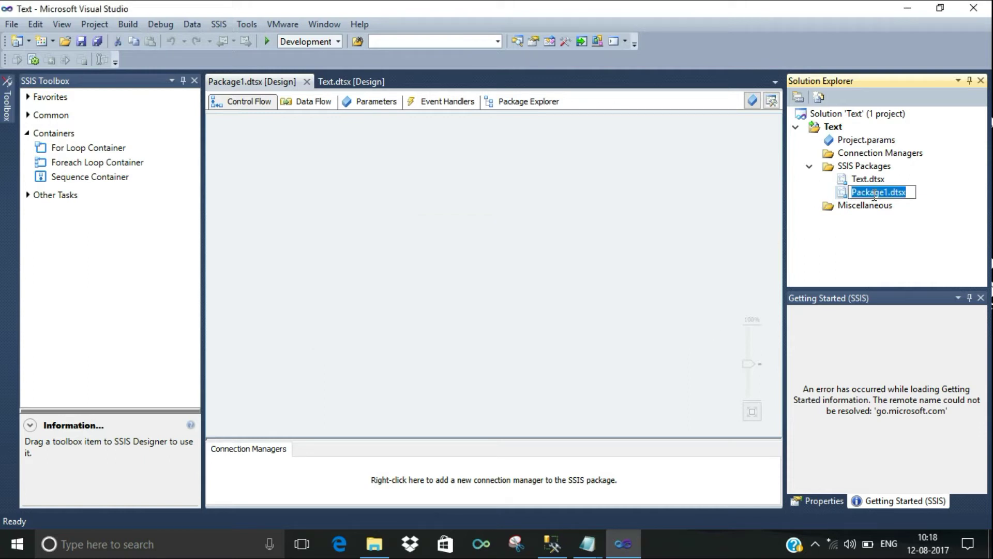
# - Rename the new package Package1.dtsx as Emp.dtsx
pyautogui.click(890, 193)
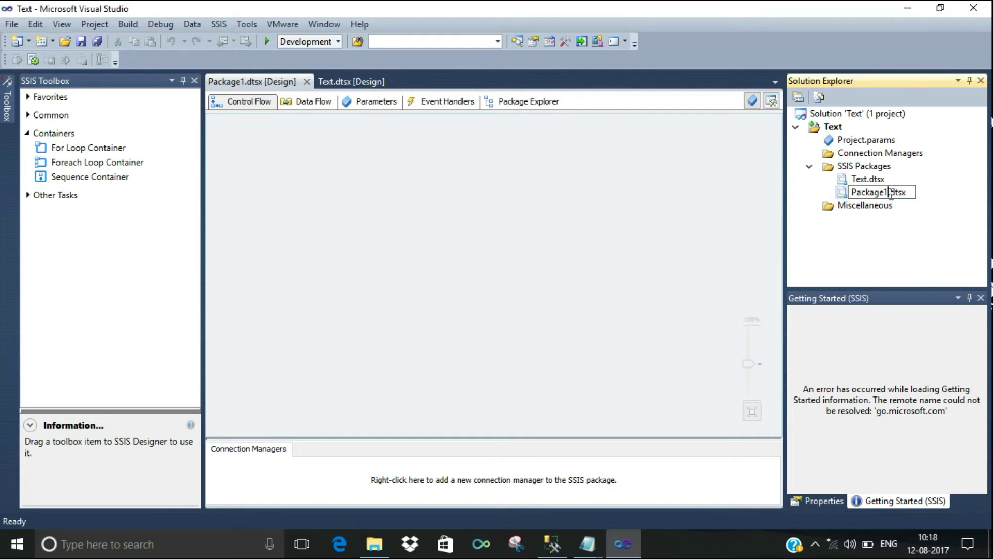
pyautogui.press('BackSpace')
pyautogui.press('BackSpace')
pyautogui.press('BackSpace')
pyautogui.press('BackSpace')
pyautogui.press('BackSpace')
pyautogui.press('BackSpace')
pyautogui.press('BackSpace')
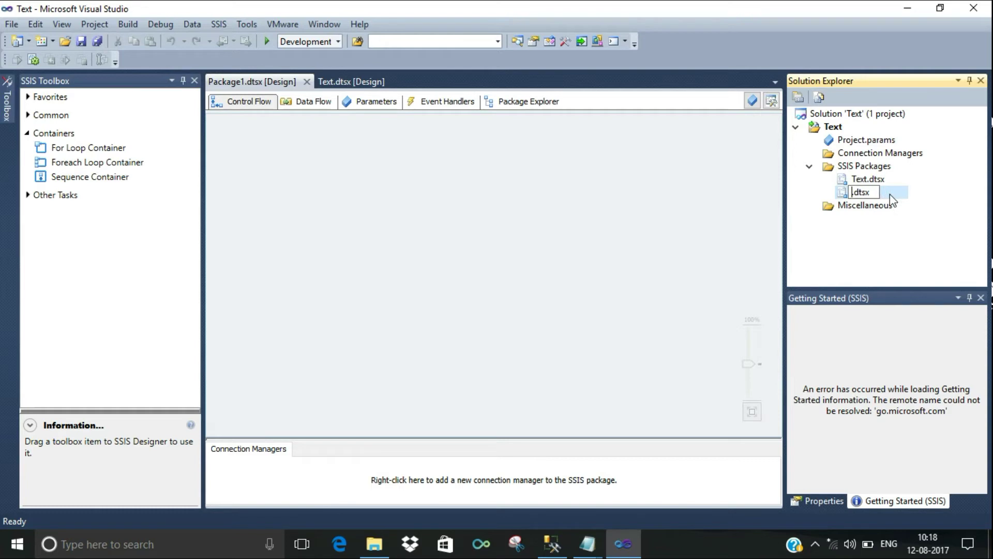
pyautogui.write('Emp')
pyautogui.press('Return')
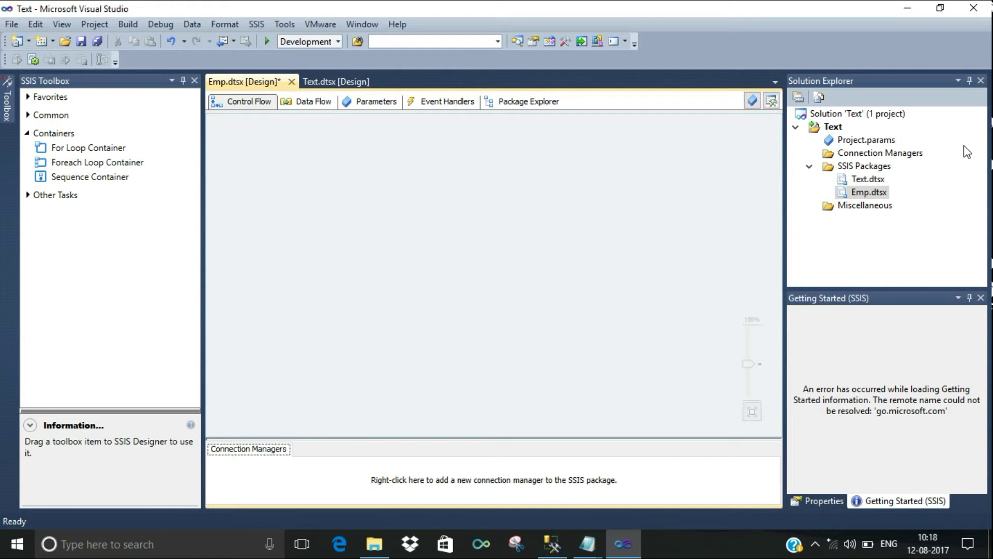
# - Add a Data Flow Task to the control flow of the Emp package
pyautogui.click(439, 197)
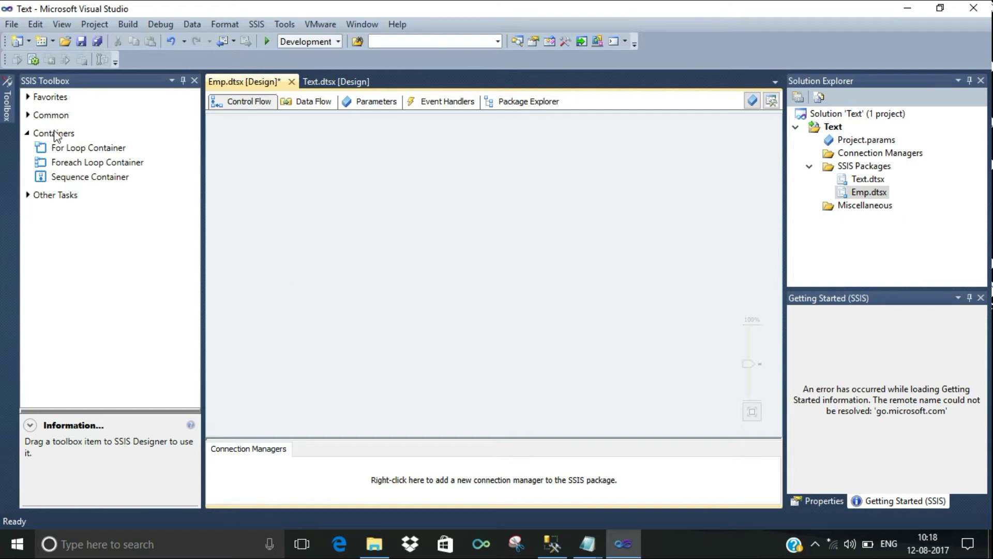
pyautogui.click(27, 99)
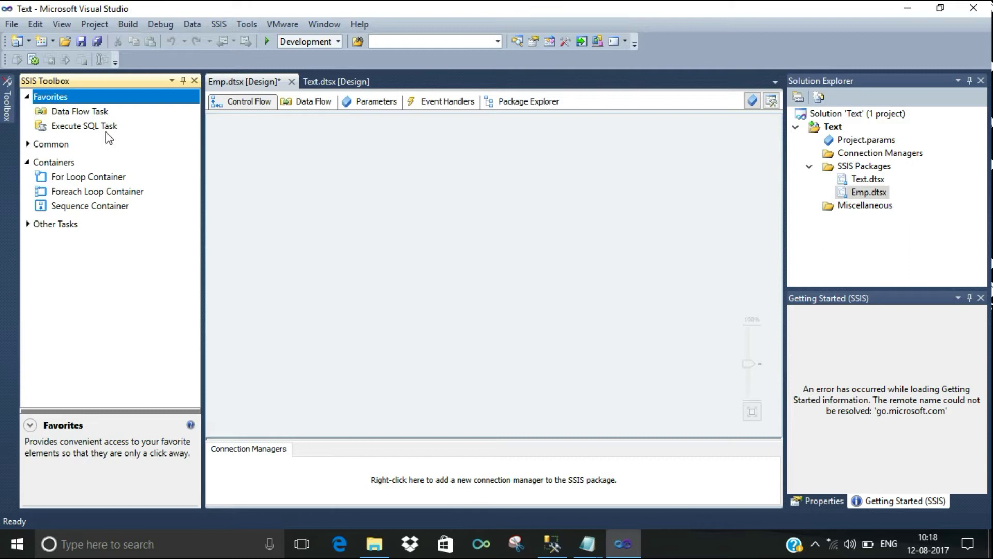
pyautogui.moveTo(77, 118); pyautogui.dragTo(347, 175)
pyautogui.click(523, 234)
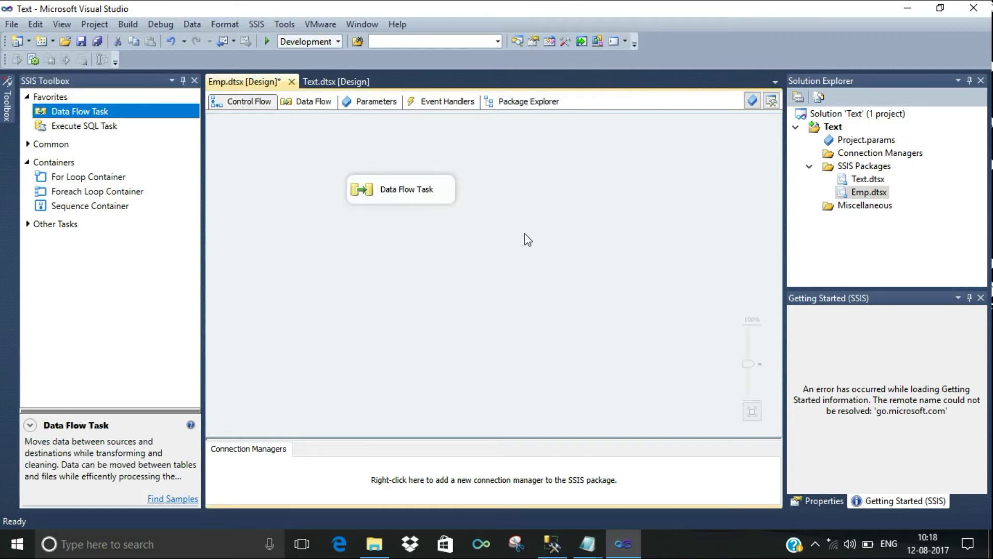
# - Add a Flat File Source to the data flow of the Data Flow Task
pyautogui.click(312, 103)
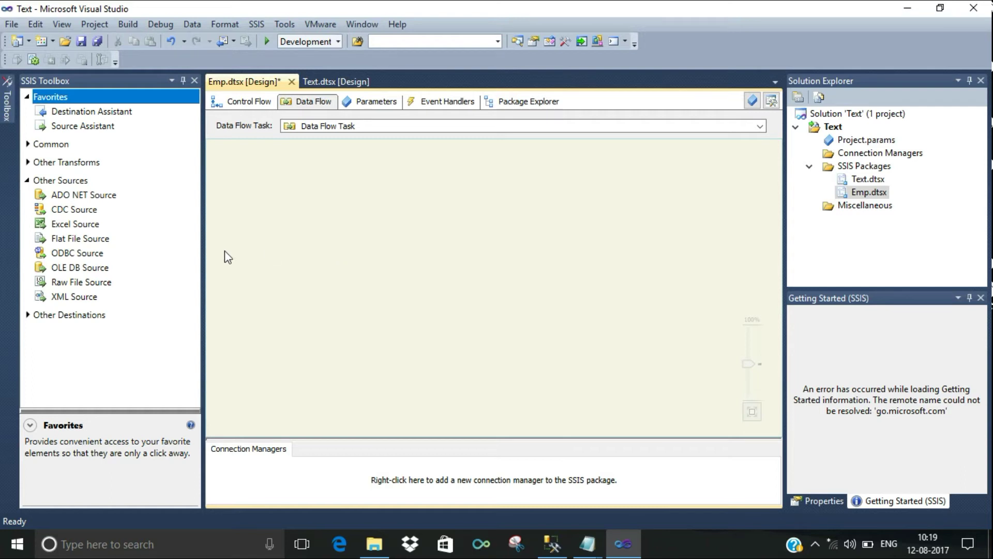
pyautogui.click(75, 241)
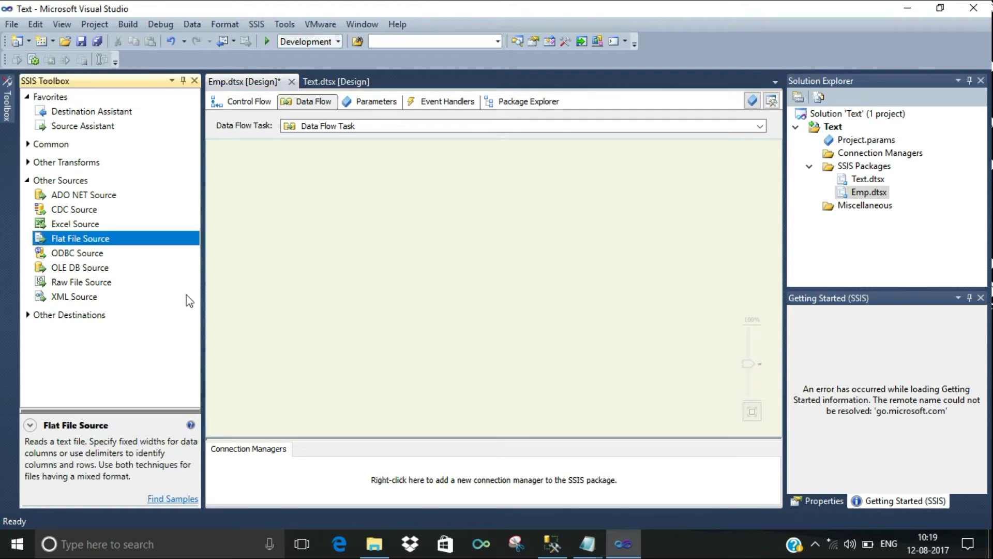
pyautogui.moveTo(78, 243); pyautogui.dragTo(309, 185)
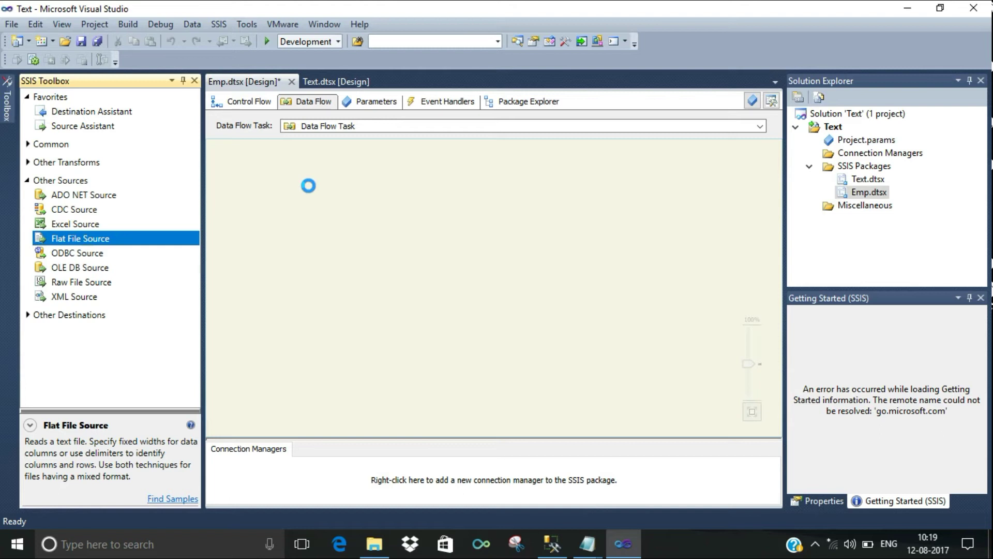
pyautogui.click(564, 247)
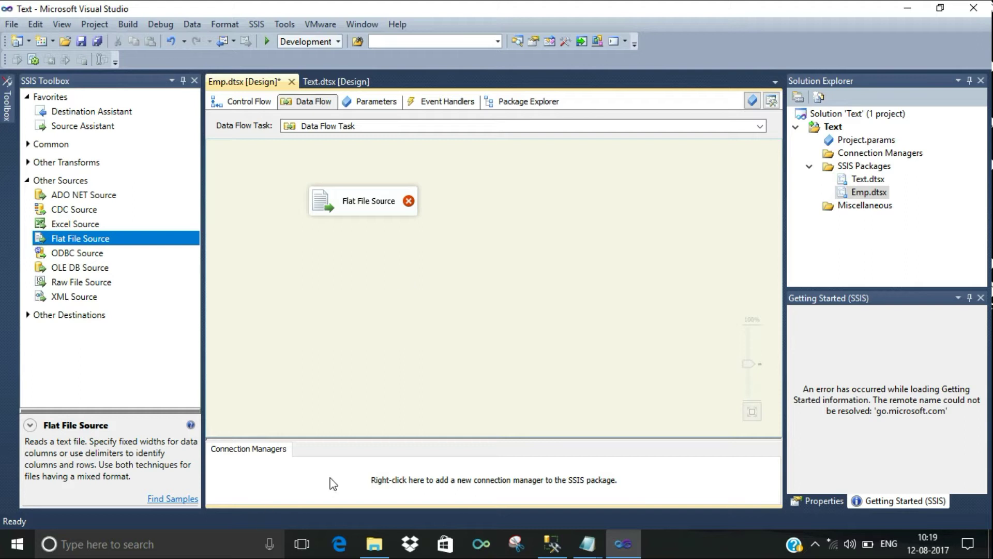
pyautogui.rightClick(285, 473)
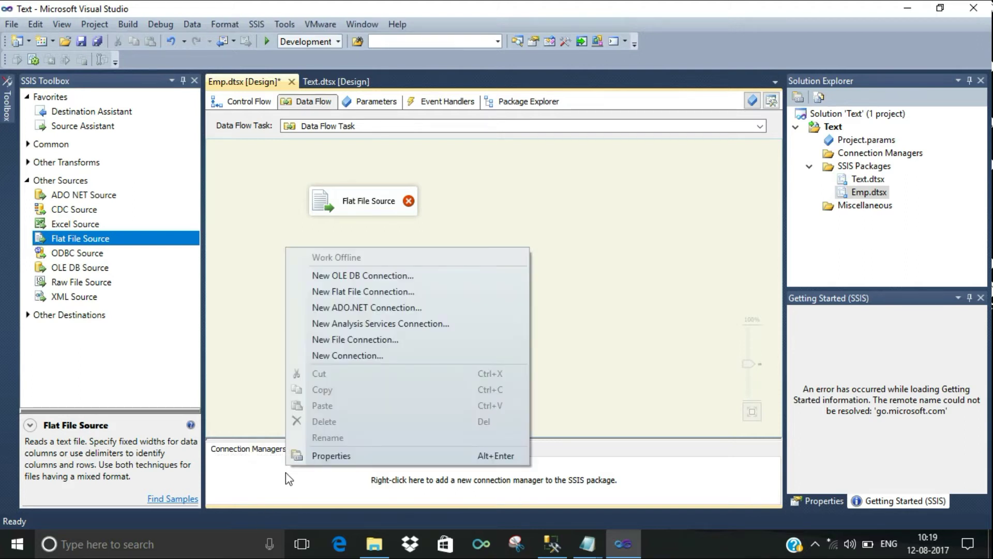
pyautogui.click(361, 291)
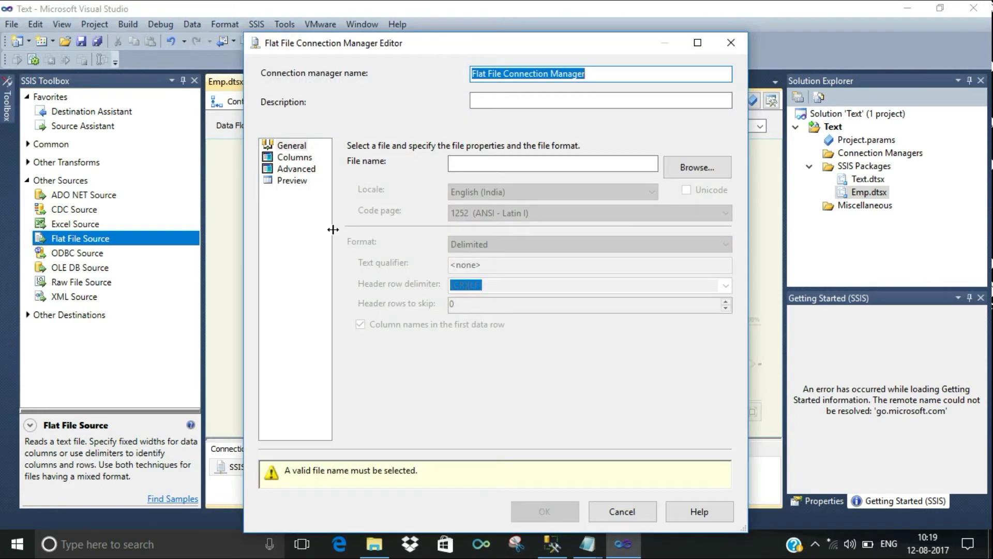
pyautogui.click(730, 43)
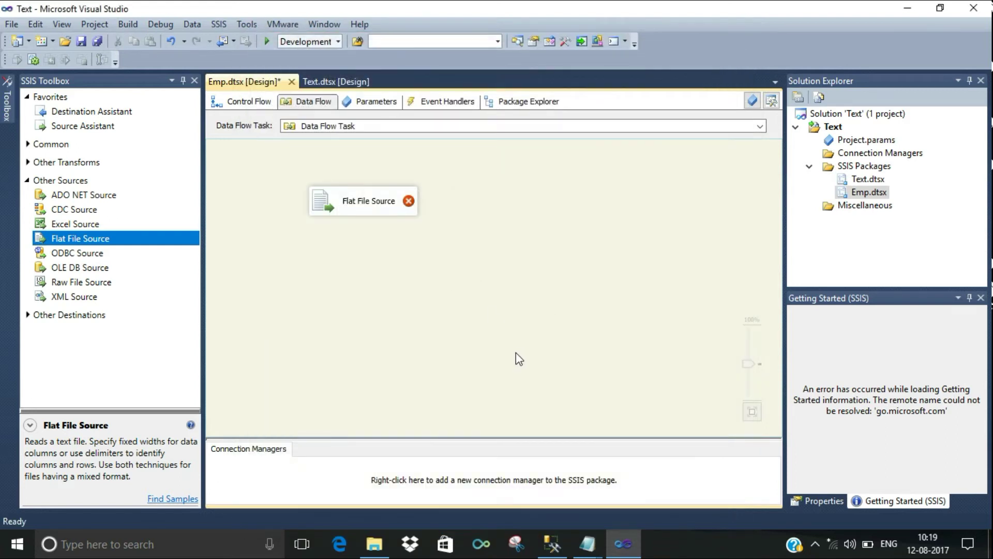
# - Create a new connection manager from the Flat File Source's editor and name it Emp_source
pyautogui.doubleClick(368, 206)
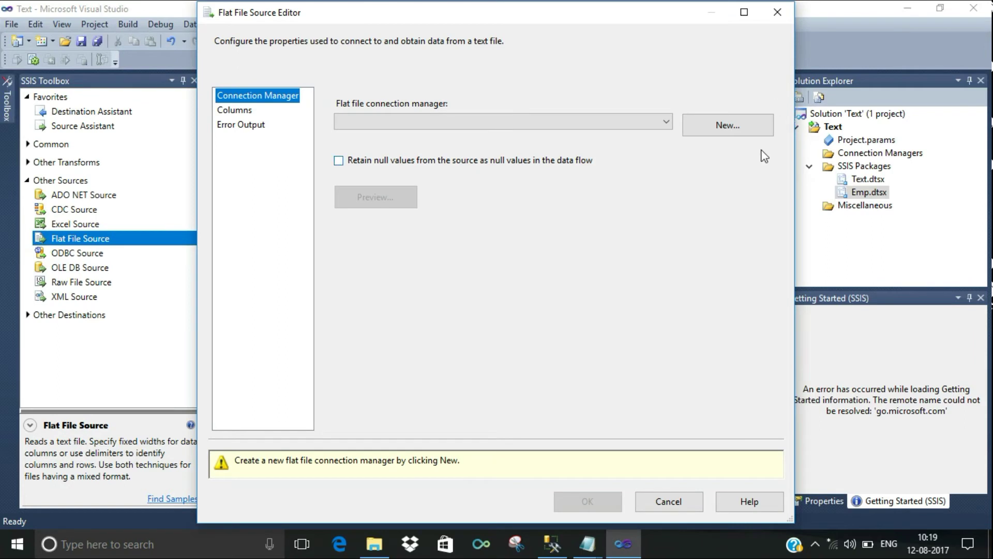
pyautogui.click(737, 130)
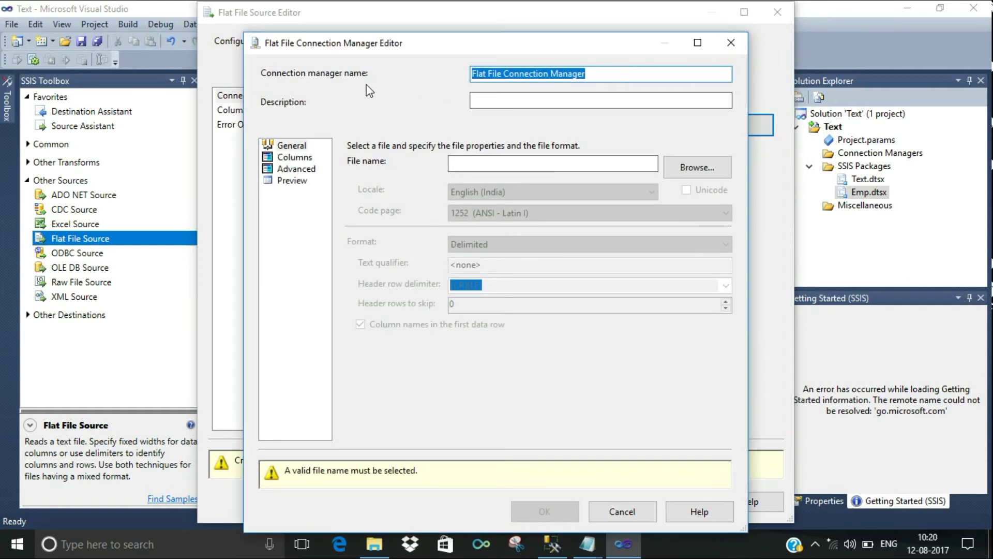
pyautogui.click(593, 78)
pyautogui.press('BackSpace')
pyautogui.press('BackSpace')
pyautogui.press('BackSpace')
pyautogui.press('BackSpace')
pyautogui.press('BackSpace')
pyautogui.press('BackSpace')
pyautogui.press('BackSpace')
pyautogui.press('BackSpace')
pyautogui.press('BackSpace')
pyautogui.press('BackSpace')
pyautogui.press('BackSpace')
pyautogui.press('BackSpace')
pyautogui.press('BackSpace')
pyautogui.press('BackSpace')
pyautogui.press('BackSpace')
pyautogui.press('BackSpace')
pyautogui.press('BackSpace')
pyautogui.press('BackSpace')
pyautogui.press('BackSpace')
pyautogui.press('BackSpace')
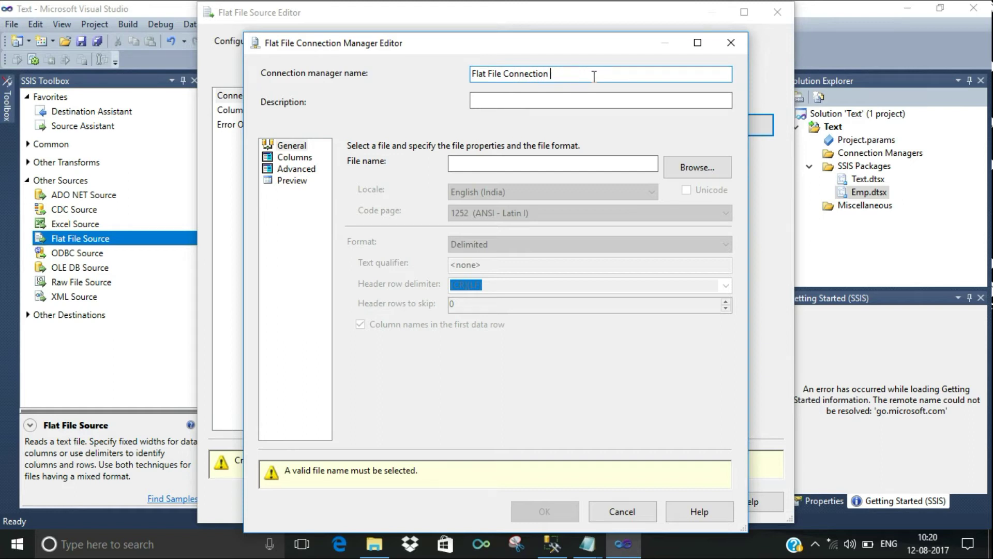
pyautogui.write('Emp_source')
pyautogui.click(521, 106)
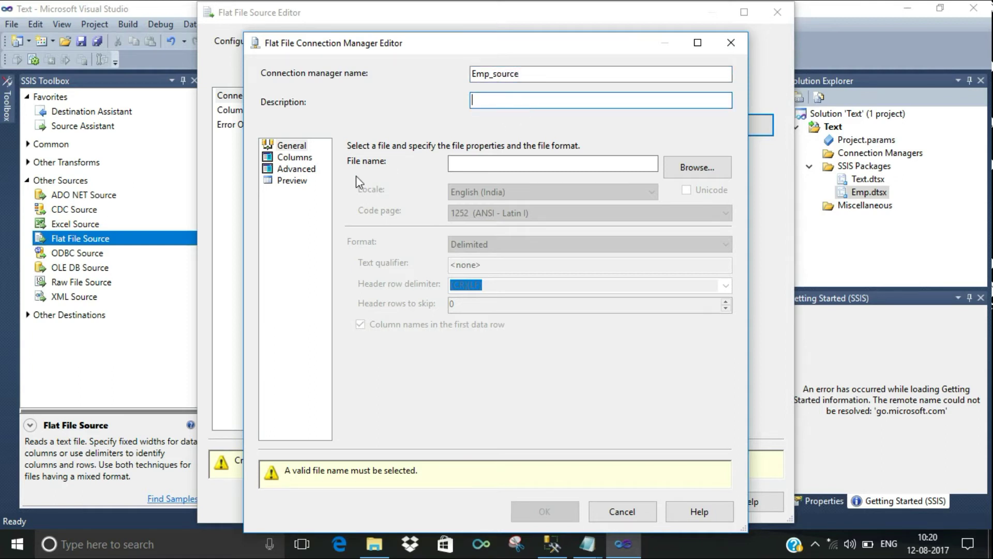
# - Set the connection's source file to the Emp_Data text file in New folder on the Desktop
pyautogui.click(458, 169)
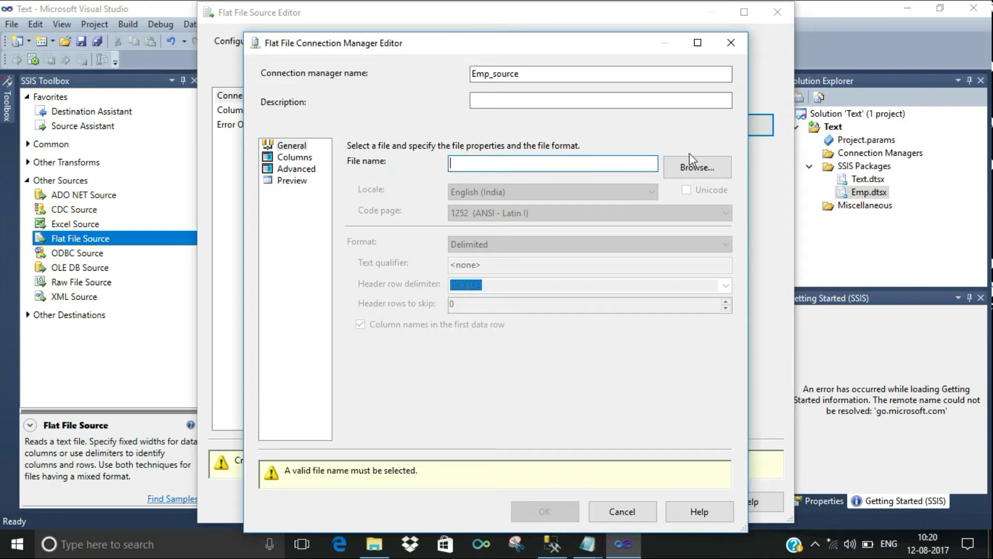
pyautogui.click(374, 543)
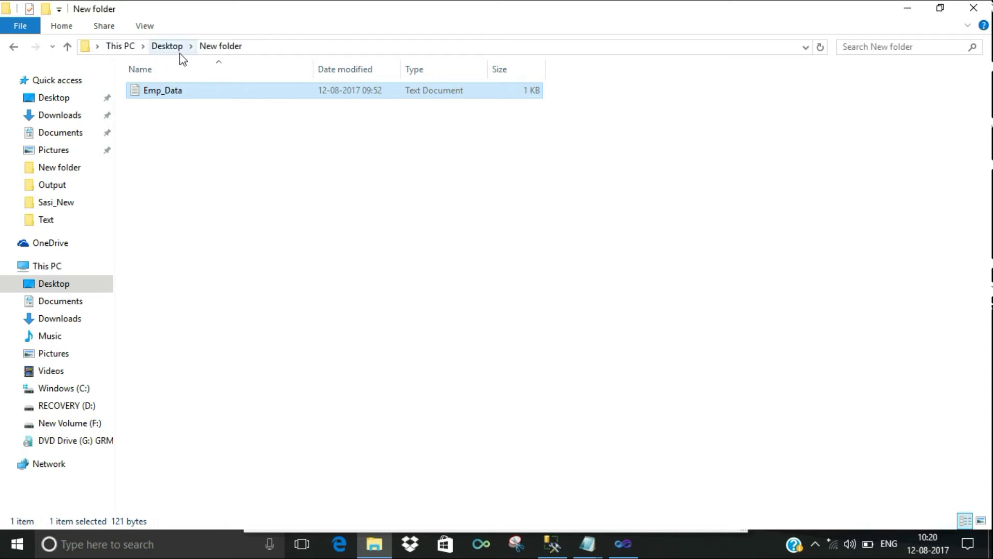
pyautogui.click(624, 544)
pyautogui.click(714, 172)
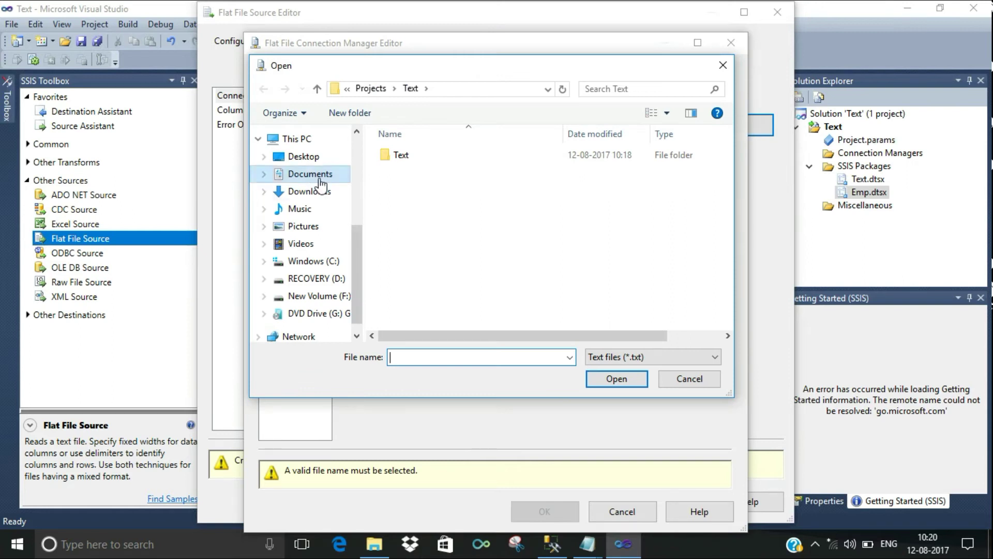
pyautogui.click(304, 156)
pyautogui.doubleClick(416, 185)
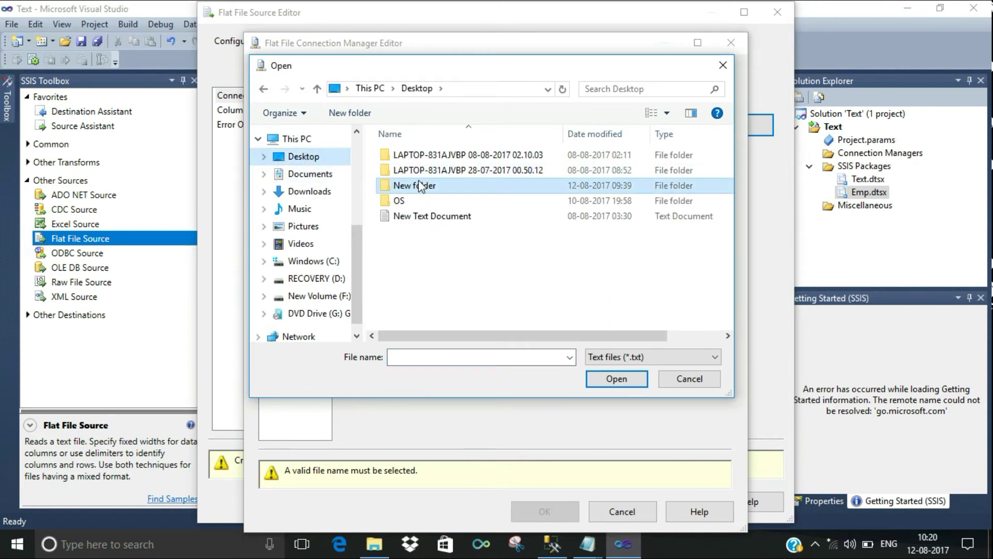
pyautogui.click(404, 163)
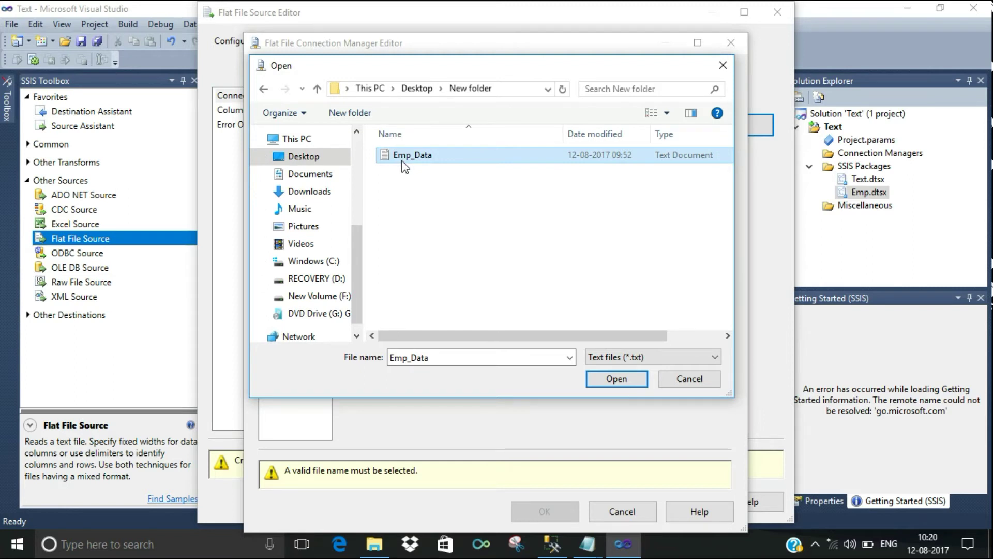
pyautogui.click(630, 377)
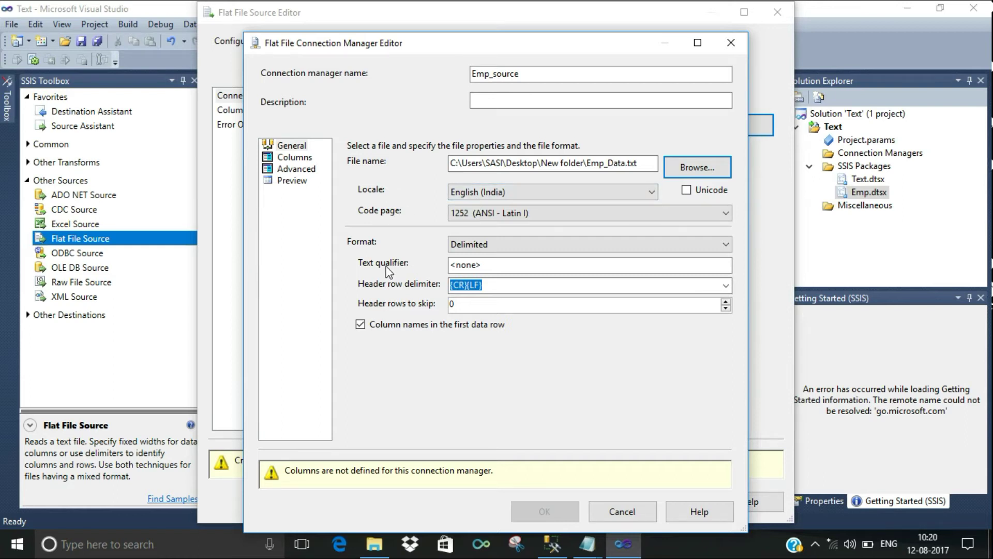
# - Keep the file format as Delimited and choose {CR}{LF} as the header row delimiter
pyautogui.click(473, 245)
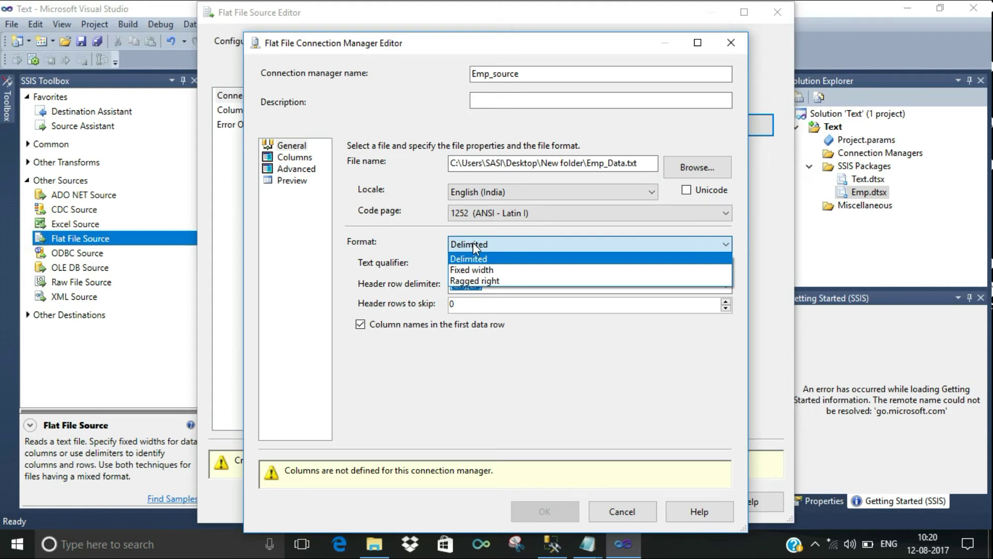
pyautogui.click(472, 241)
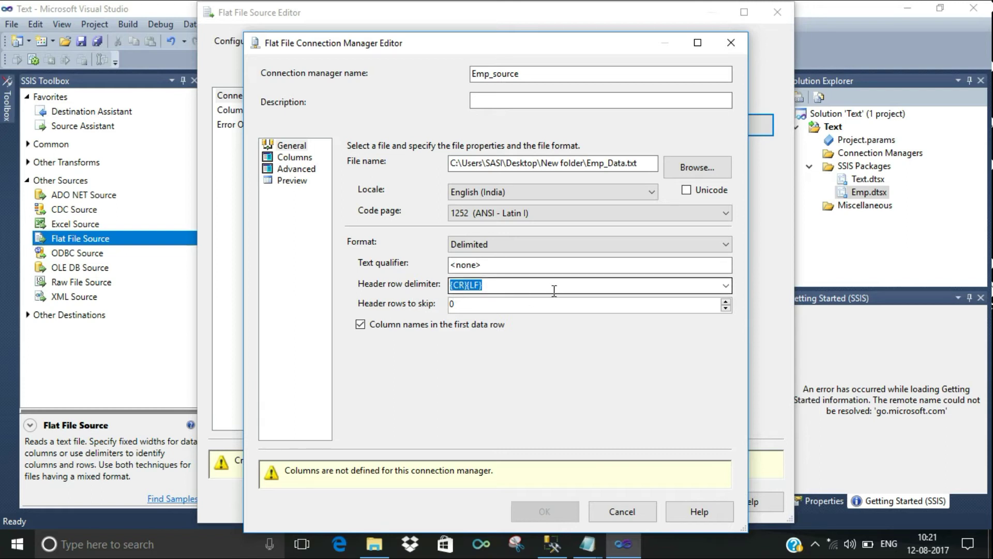
pyautogui.click(727, 285)
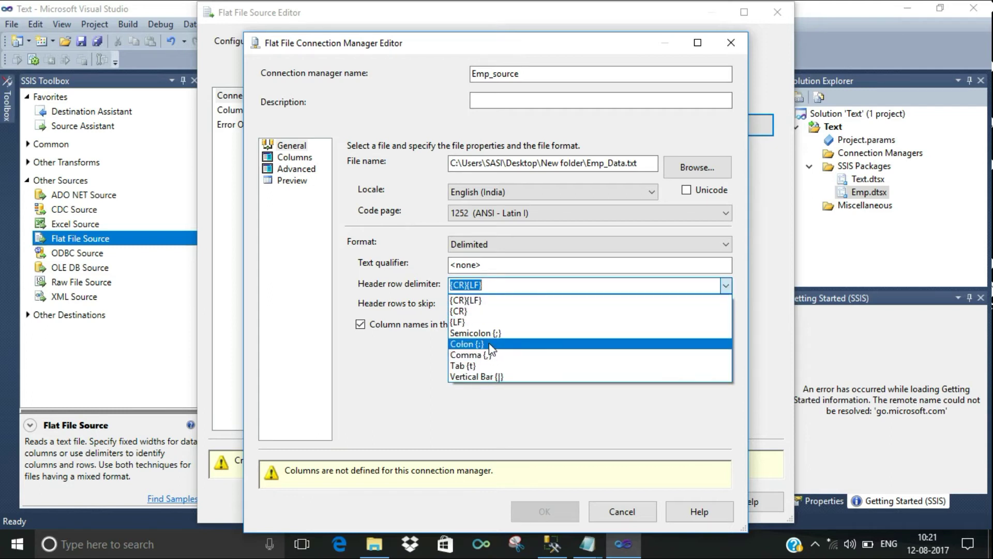
pyautogui.click(476, 300)
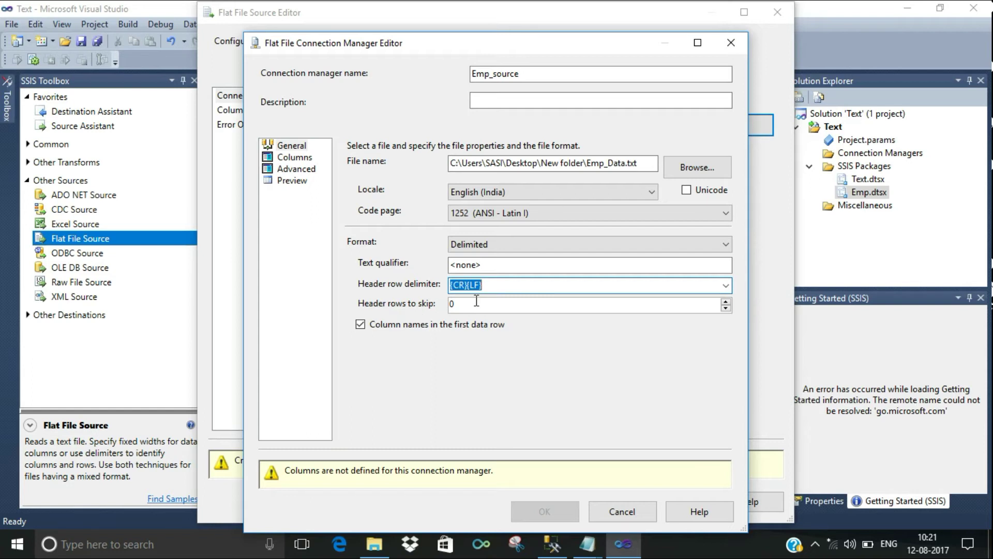
pyautogui.click(476, 304)
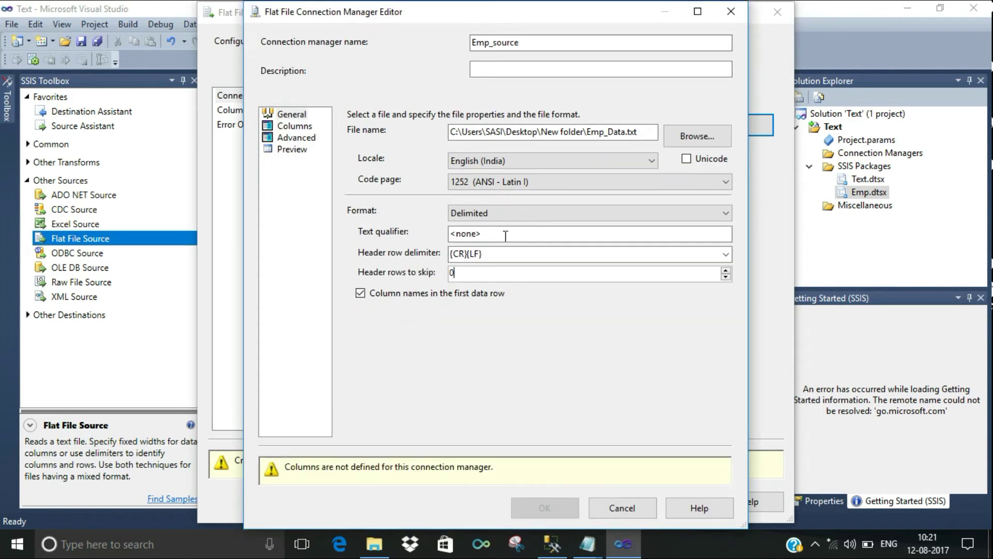
# - Switch to Notepad and examine the row breaks and the header row of the Emp_Data file
pyautogui.click(587, 543)
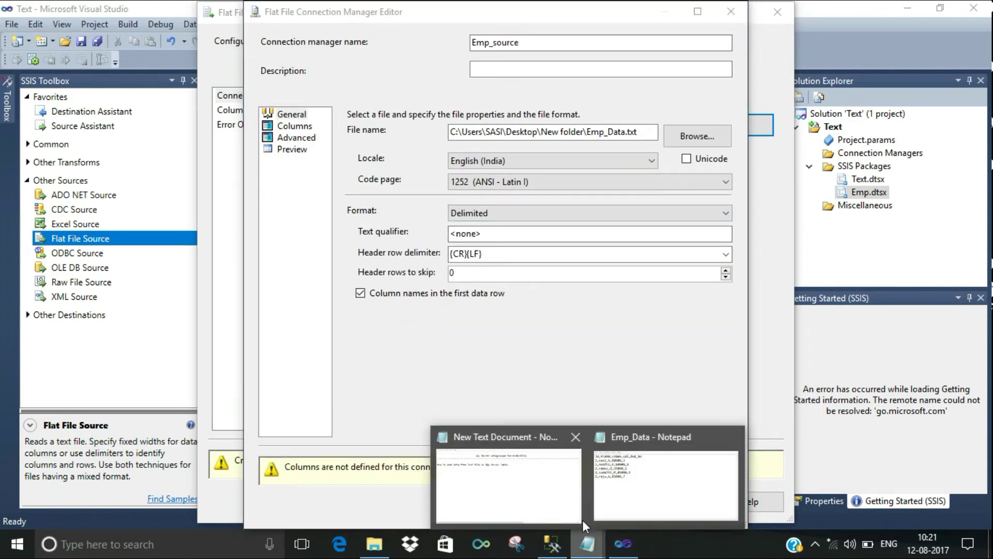
pyautogui.click(650, 491)
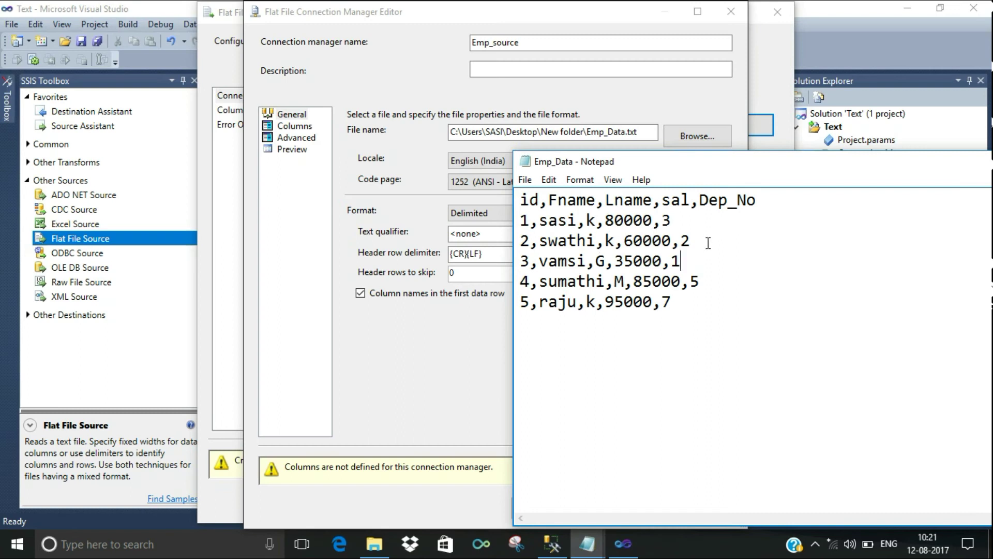
pyautogui.moveTo(693, 240); pyautogui.dragTo(524, 222)
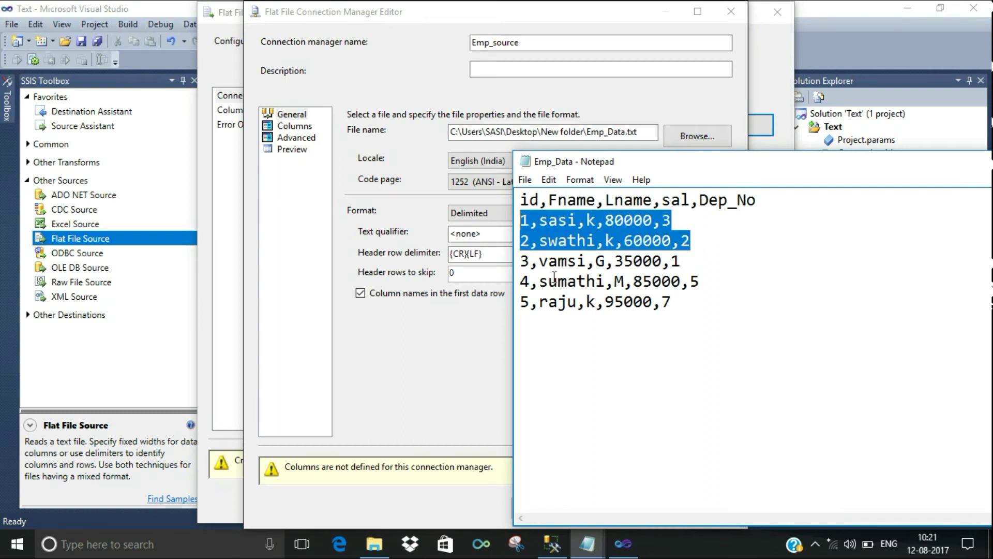
pyautogui.click(460, 343)
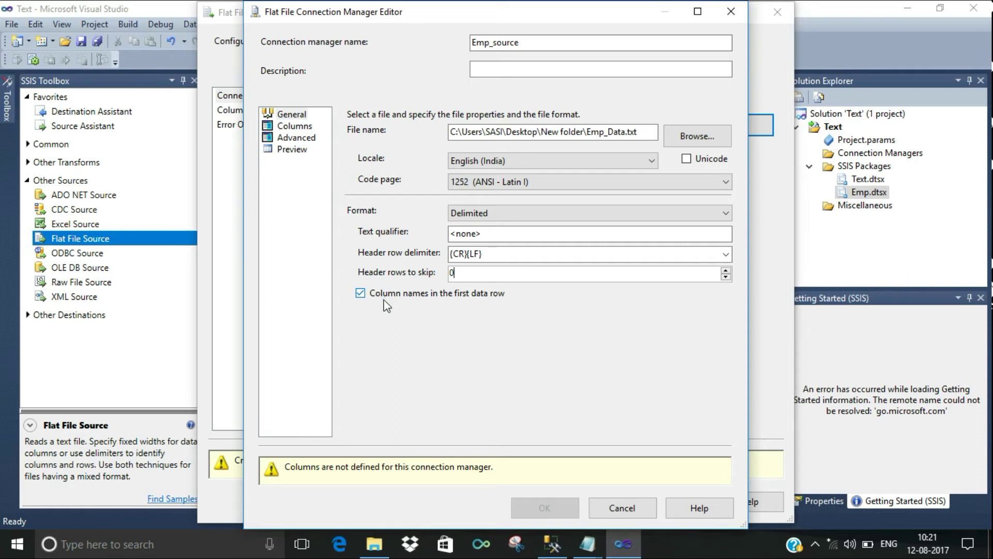
pyautogui.click(596, 551)
pyautogui.click(634, 507)
pyautogui.click(723, 263)
pyautogui.click(765, 202)
pyautogui.doubleClick(595, 221)
pyautogui.click(519, 220)
pyautogui.moveTo(518, 210); pyautogui.dragTo(517, 207)
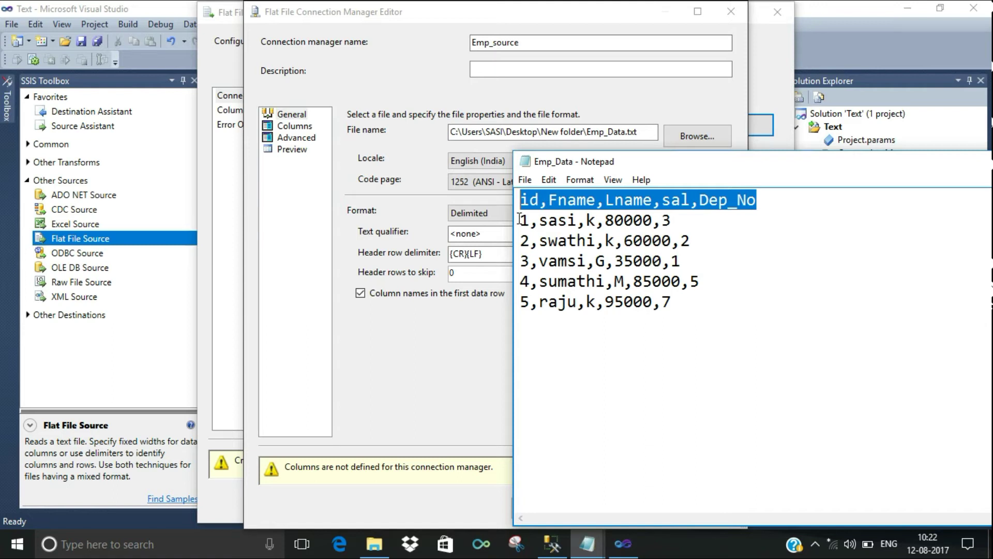
# - Turn off column names in the first data row for the Emp_source connection and display its column delimiter settings
pyautogui.click(373, 293)
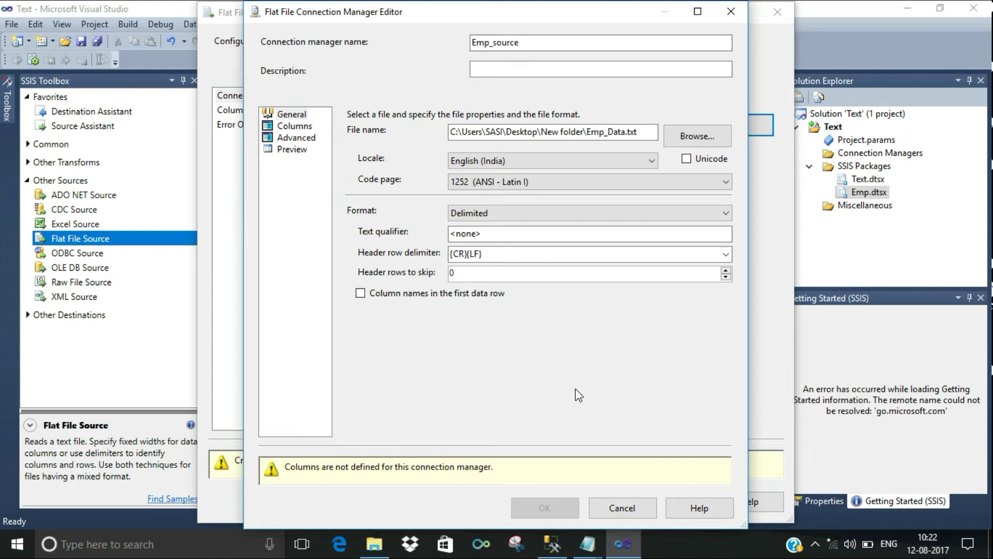
pyautogui.click(299, 126)
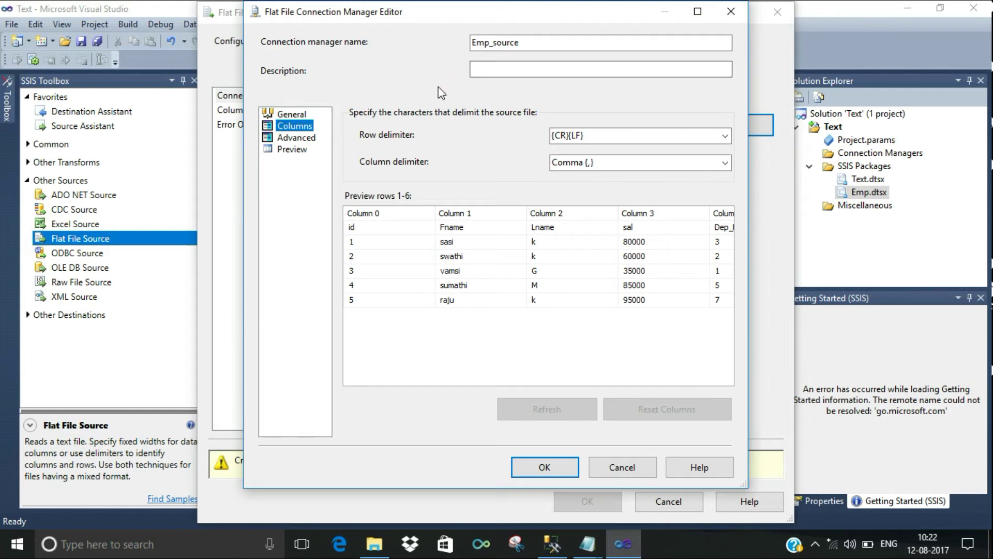
pyautogui.click(527, 42)
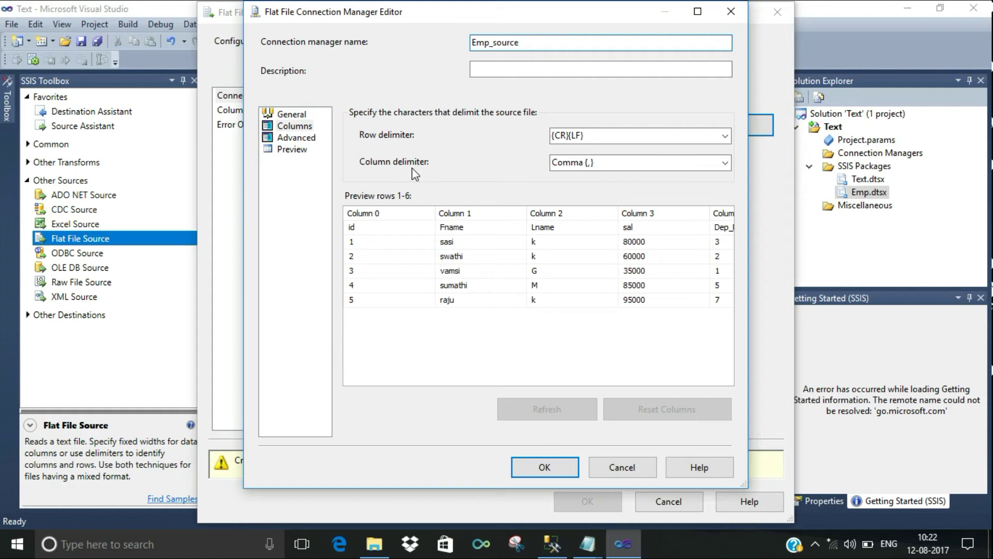
# - Switch to Notepad, examine the commas separating the values in Emp_Data, and return to the connection editor in Visual Studio
pyautogui.click(587, 543)
pyautogui.click(640, 481)
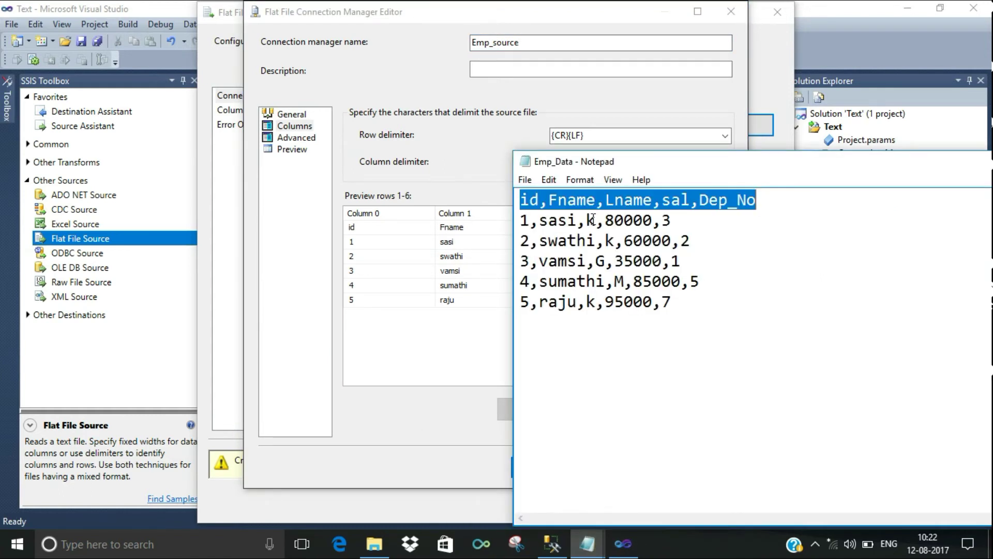
pyautogui.click(534, 223)
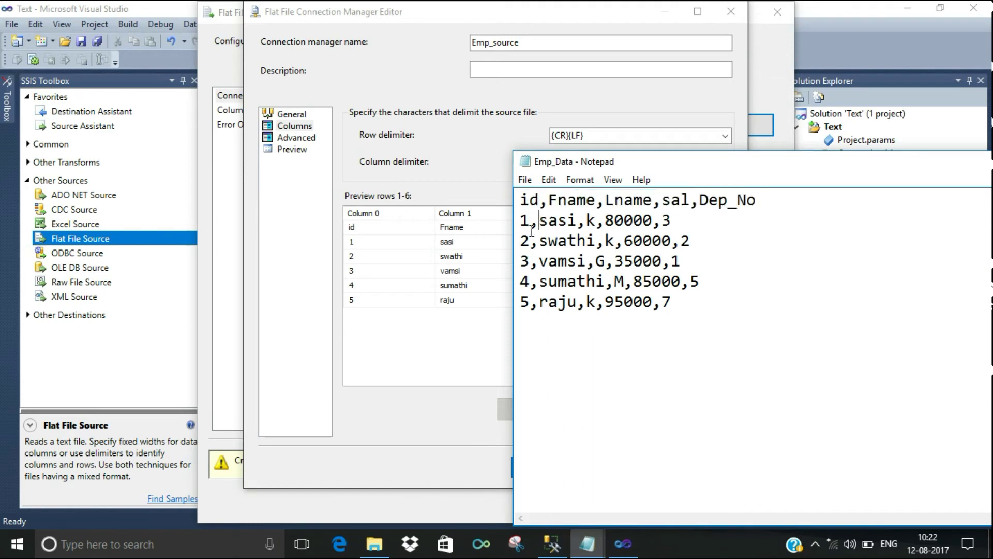
pyautogui.click(551, 225)
pyautogui.click(498, 179)
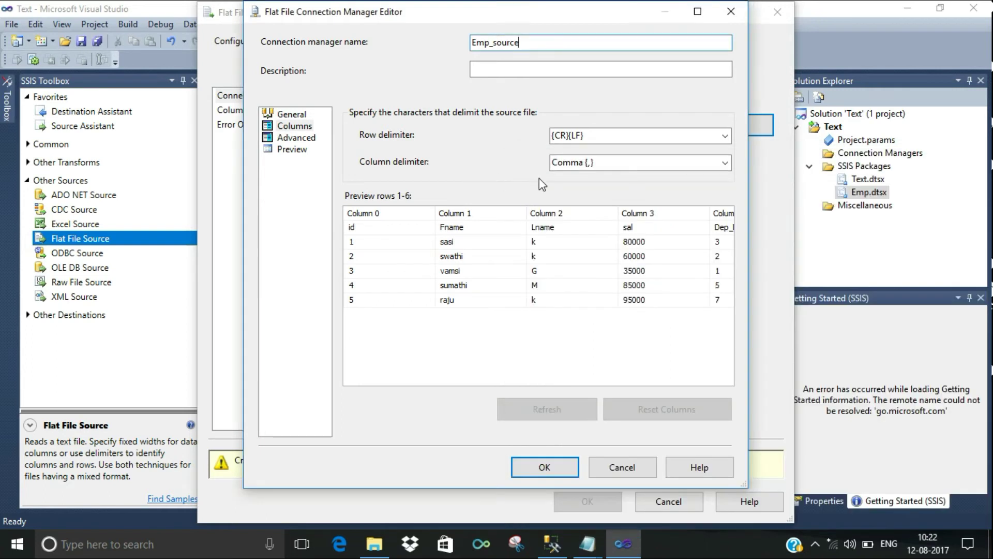
# - Choose Comma {,} as the column delimiter for the Emp_source connection and check the id entry in the preview
pyautogui.click(725, 163)
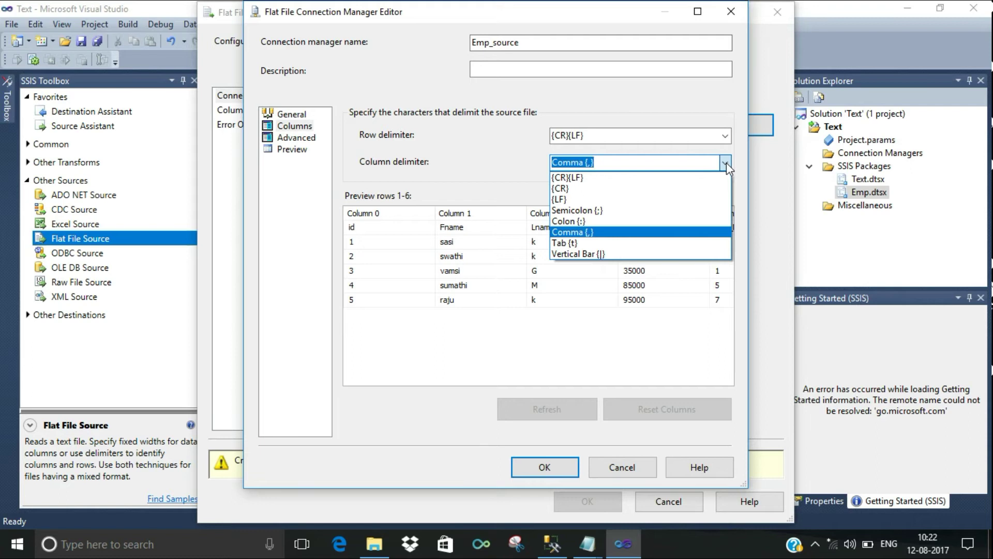
pyautogui.click(574, 232)
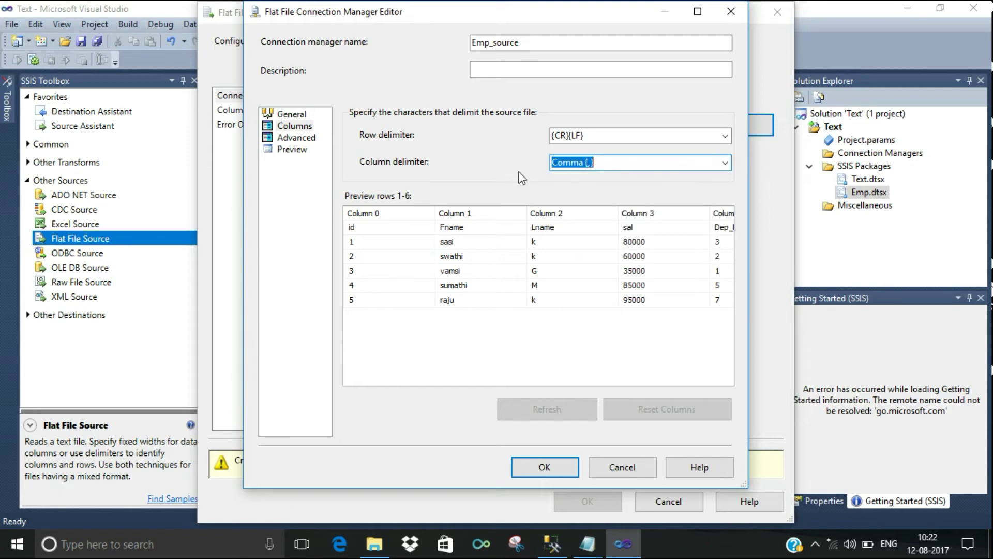
pyautogui.click(376, 227)
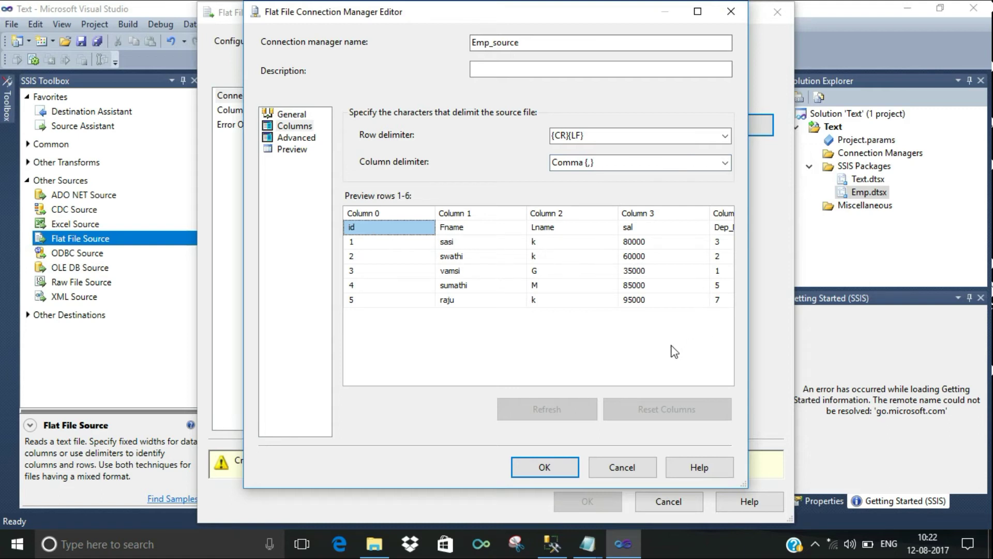
# - Review how the Emp_source columns are named while column names in the first data row is off
pyautogui.click(294, 139)
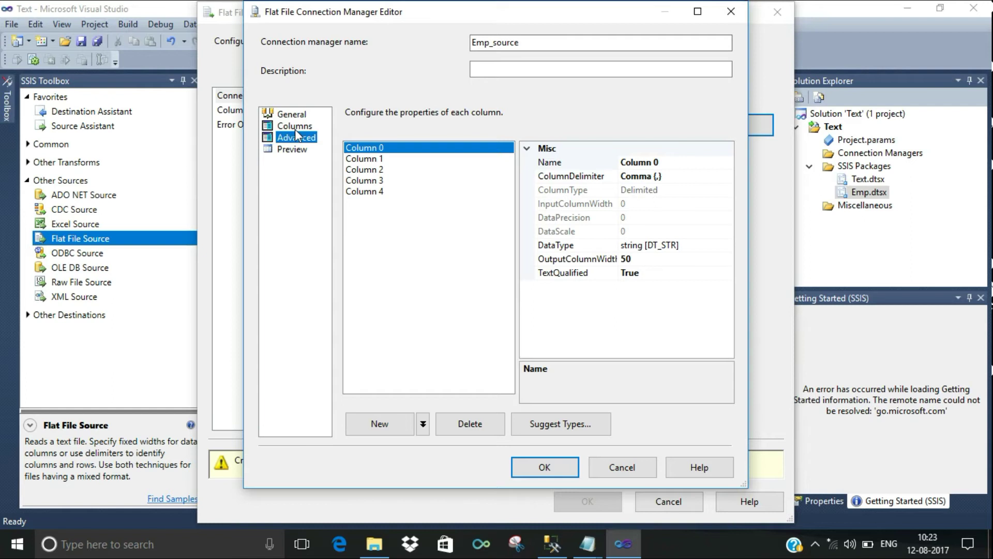
pyautogui.click(293, 114)
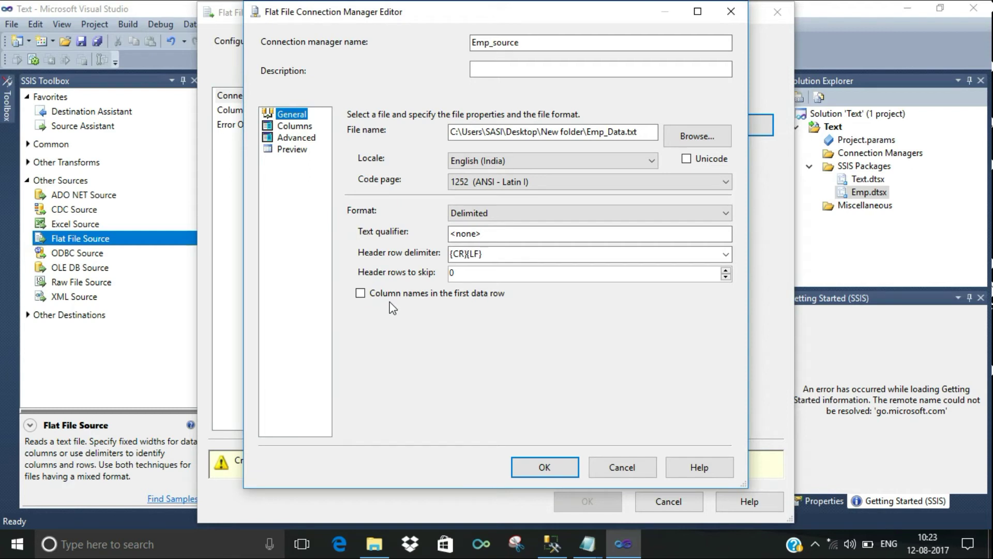
pyautogui.click(286, 146)
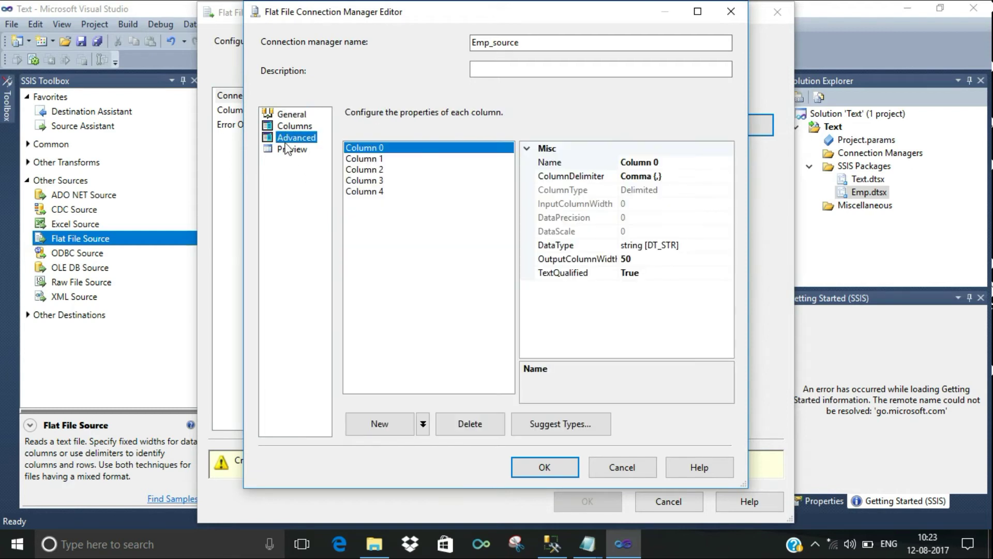
pyautogui.click(296, 126)
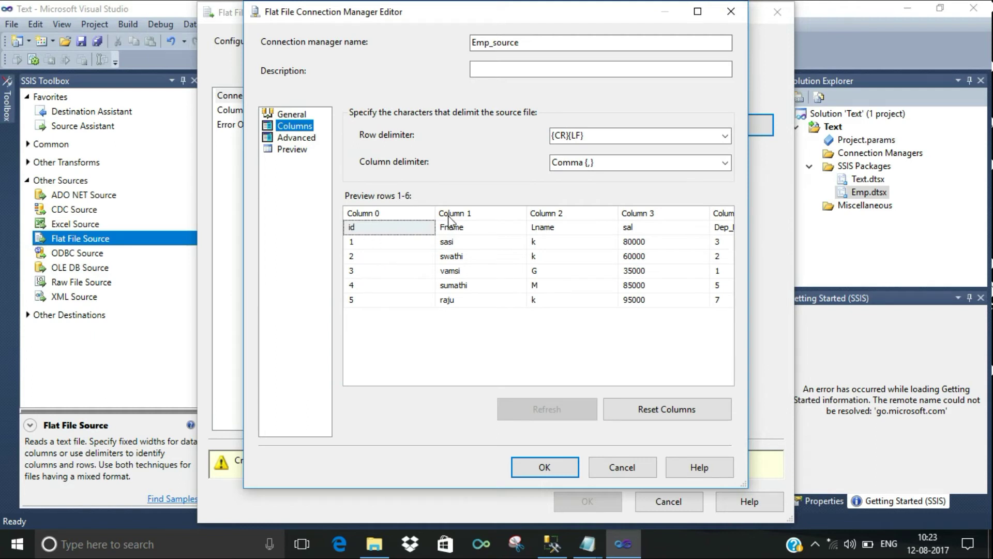
# - Turn on column names in the first data row for Emp_source and check the column preview and column property list
pyautogui.click(295, 115)
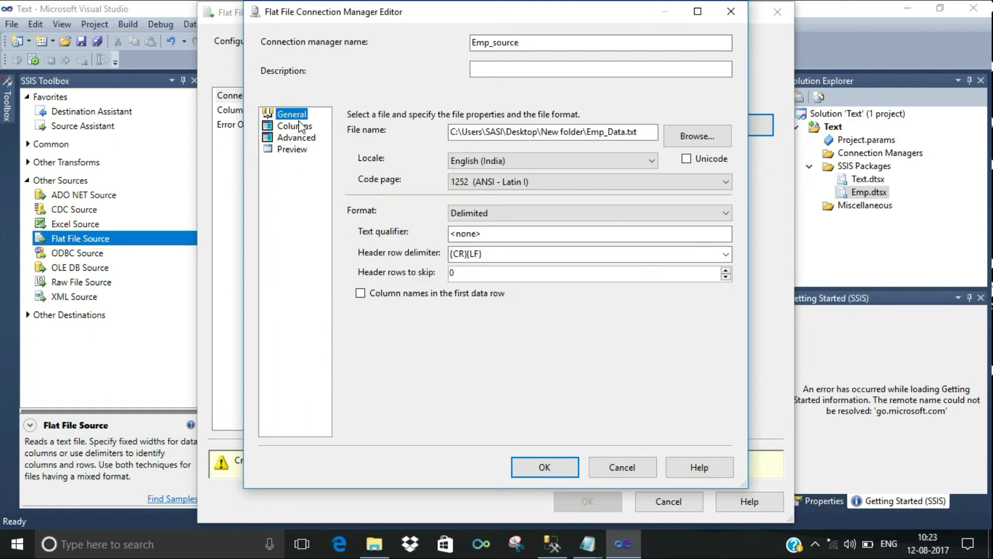
pyautogui.click(361, 294)
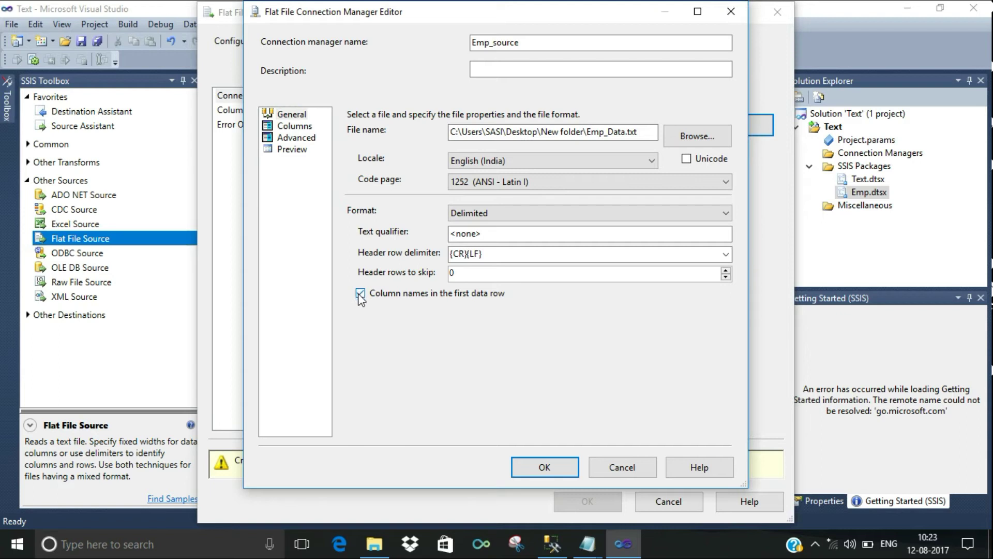
pyautogui.click(301, 128)
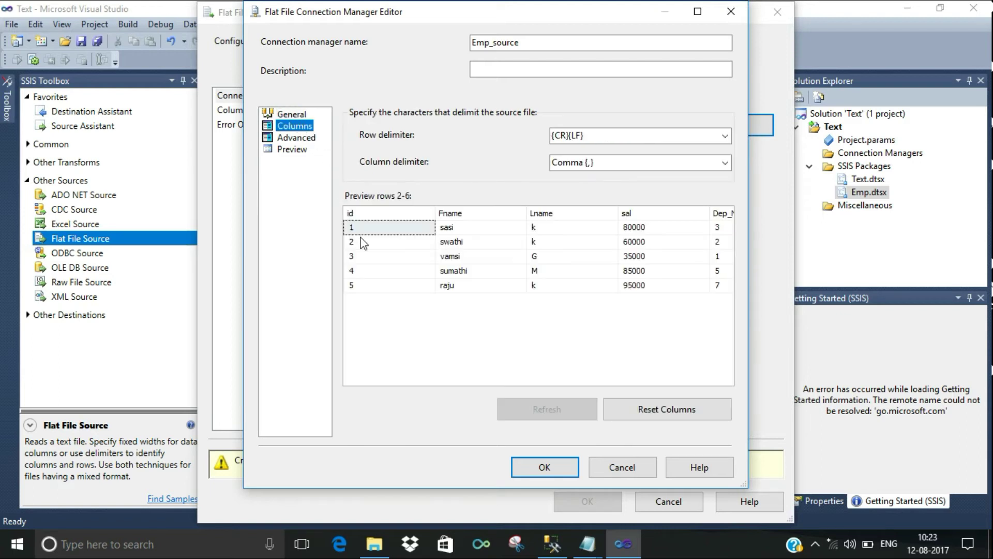
pyautogui.click(305, 140)
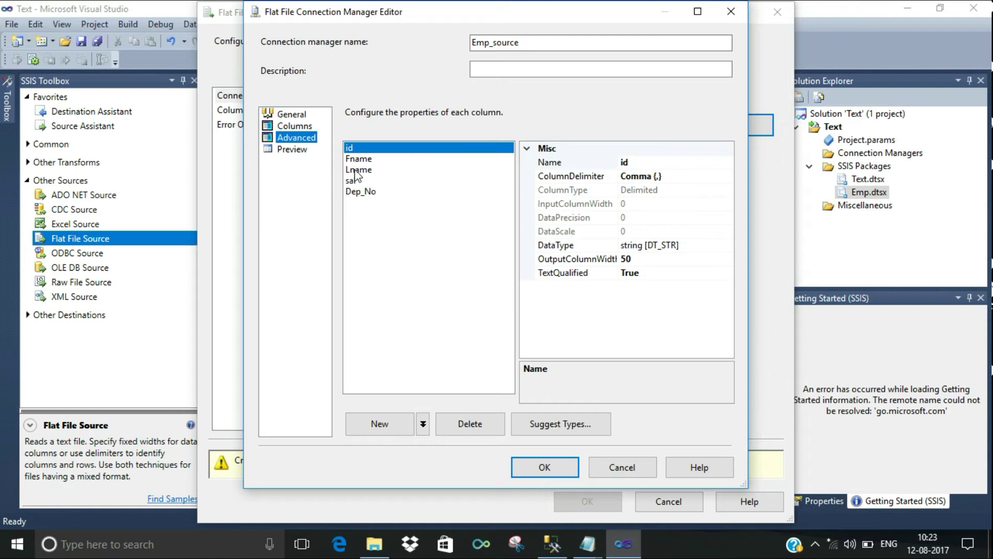
# - Turn off column names in the first data row, compare the column list, and turn the option back on
pyautogui.click(292, 114)
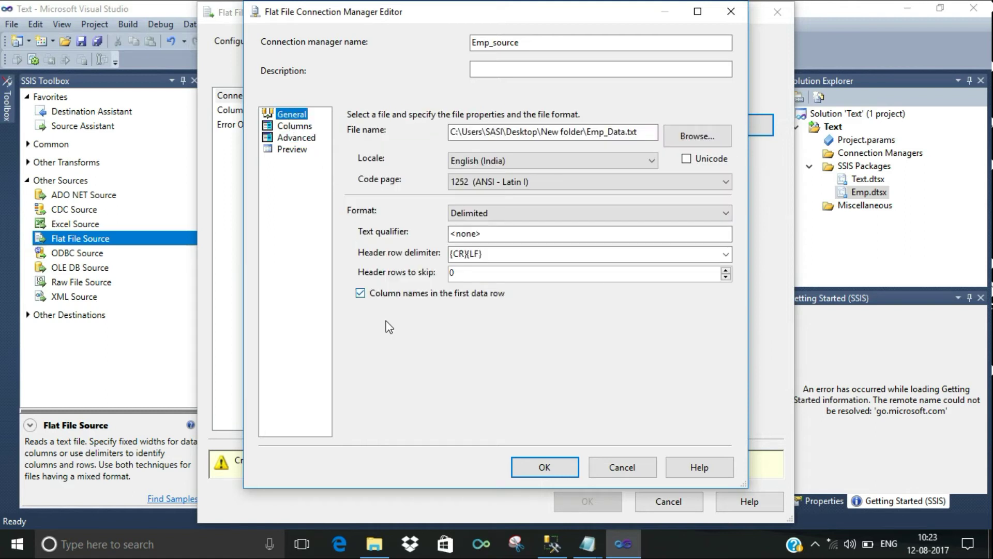
pyautogui.click(362, 294)
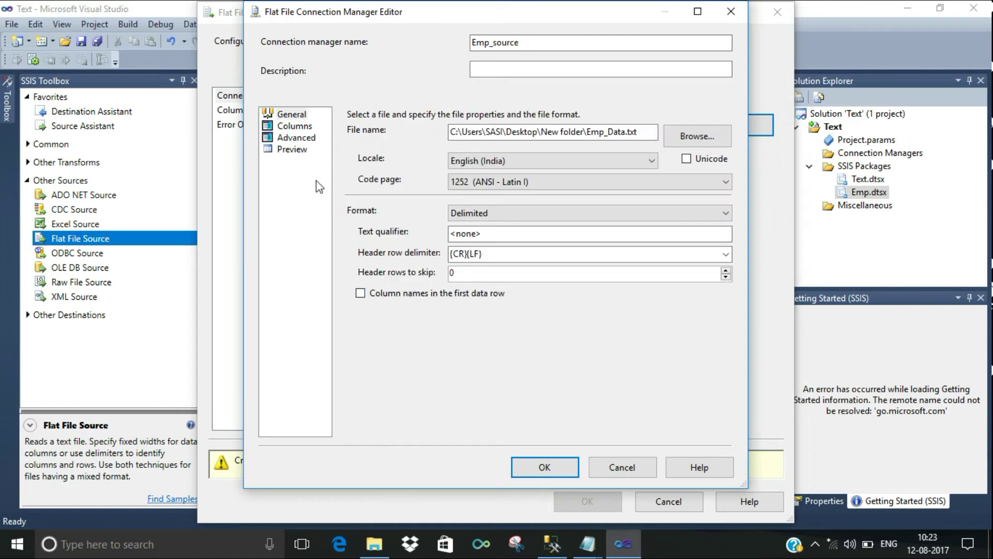
pyautogui.click(293, 139)
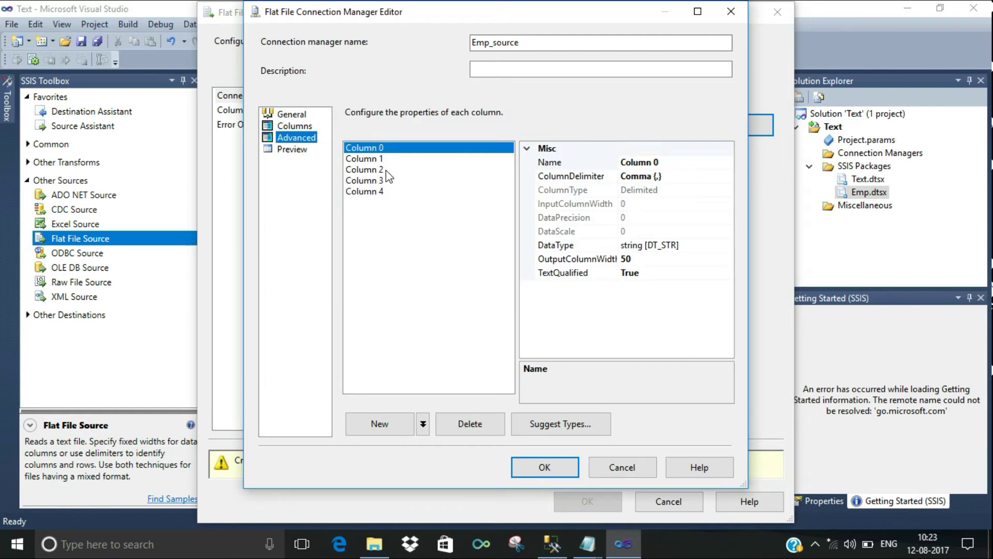
pyautogui.click(288, 118)
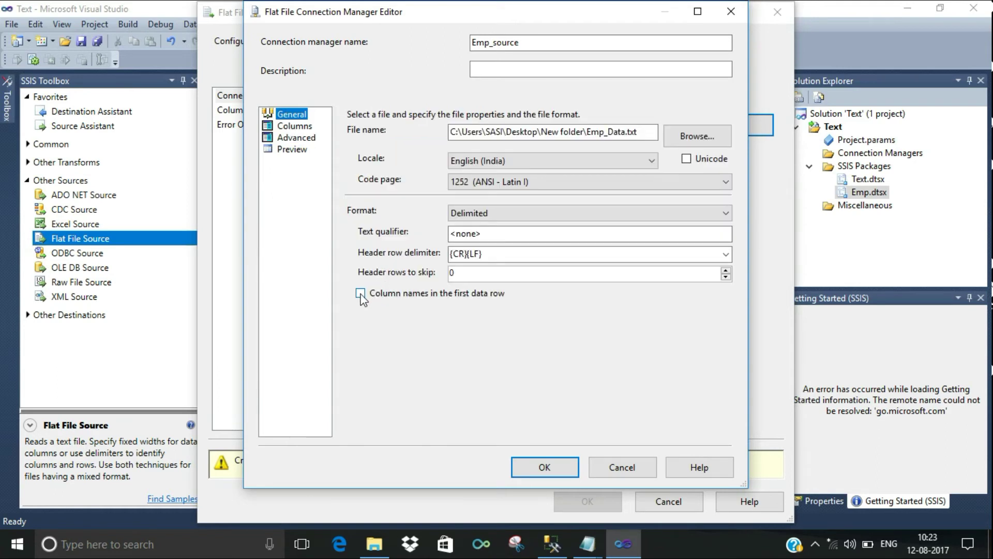
pyautogui.click(360, 295)
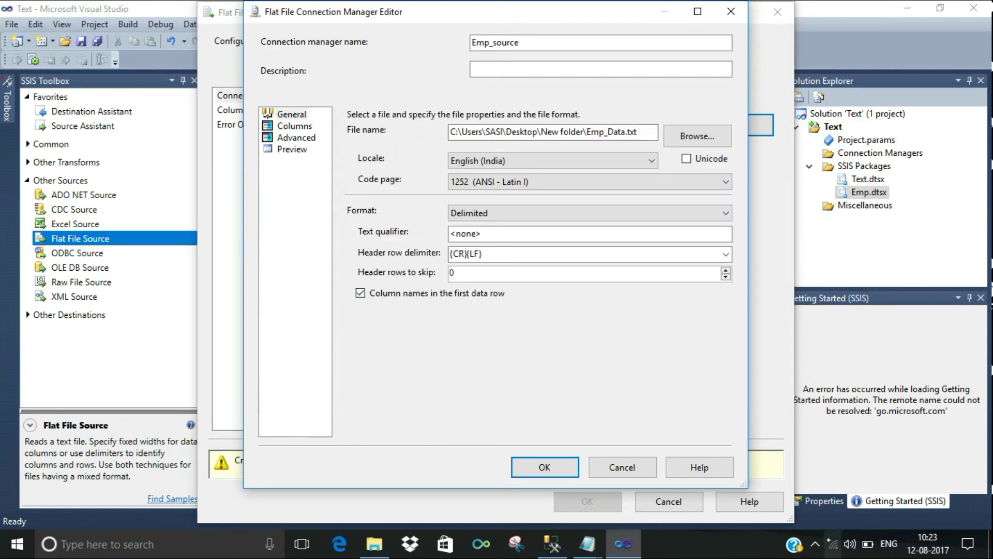
# - Examine the properties and data type of each Emp_source column: id, Fname, Lname, sal and Dep_No
pyautogui.click(298, 140)
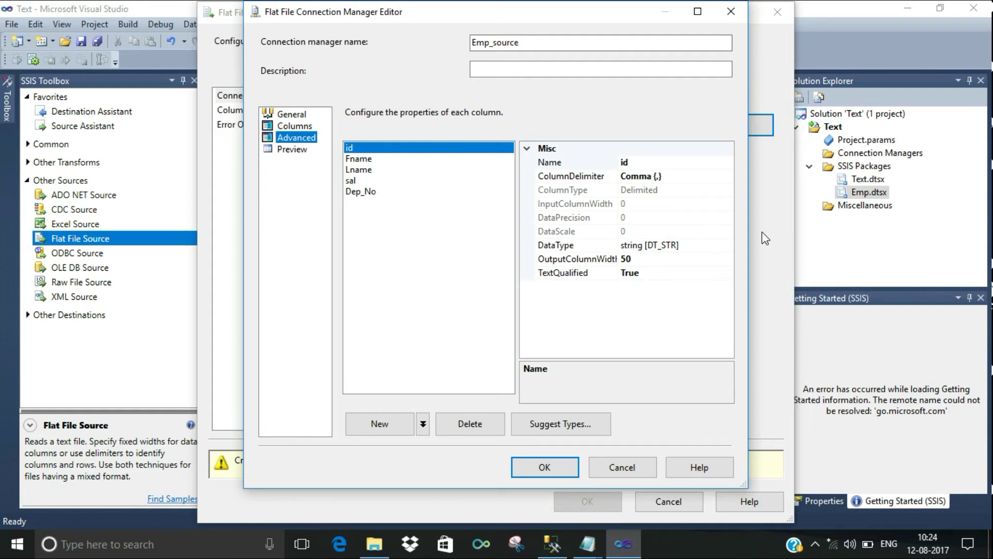
pyautogui.click(372, 162)
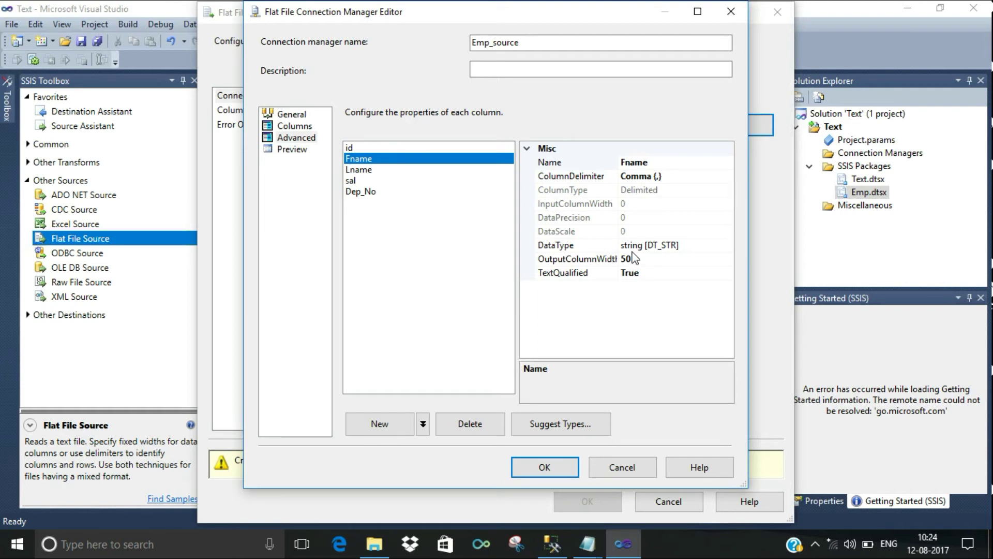
pyautogui.click(357, 171)
pyautogui.click(357, 181)
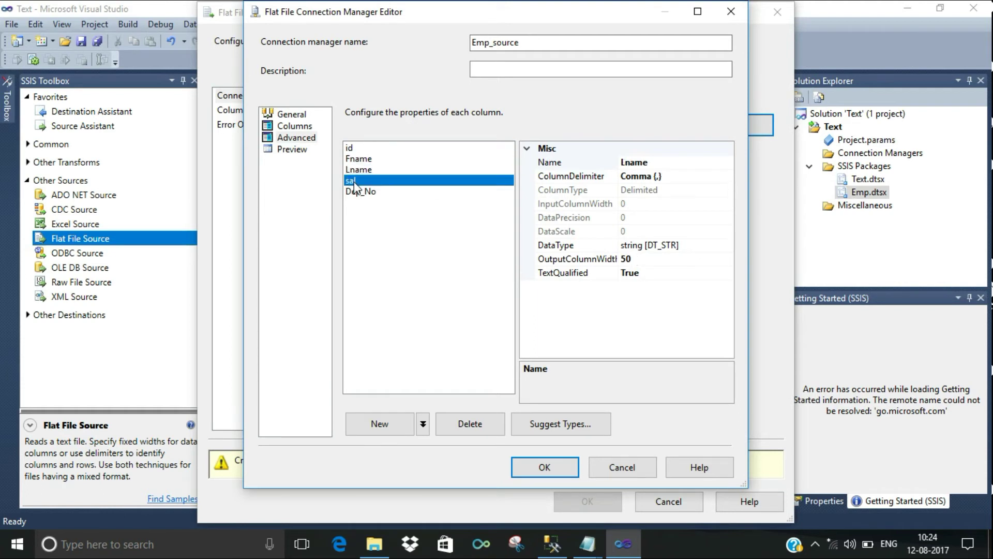
pyautogui.click(361, 191)
pyautogui.click(650, 246)
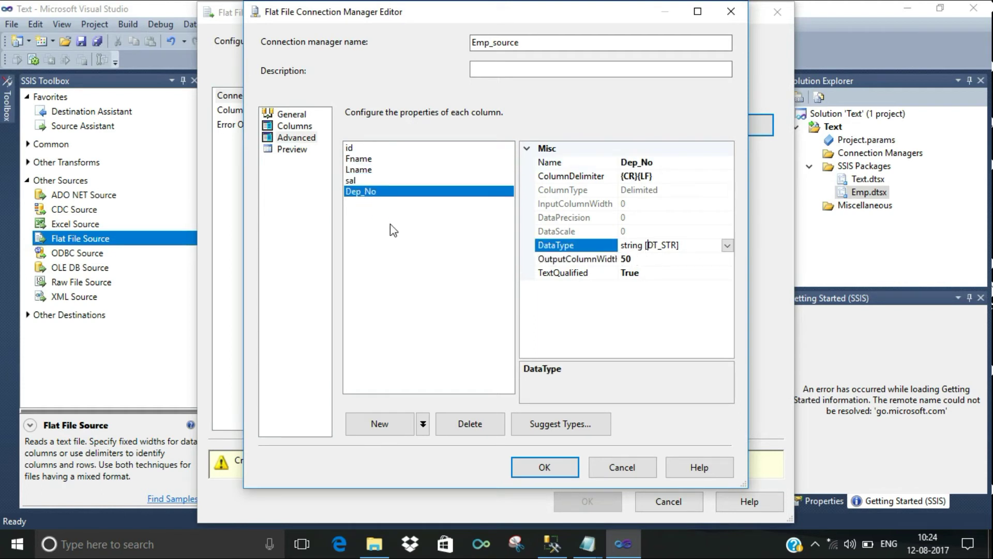
pyautogui.click(359, 180)
pyautogui.click(357, 169)
pyautogui.click(357, 158)
pyautogui.click(347, 148)
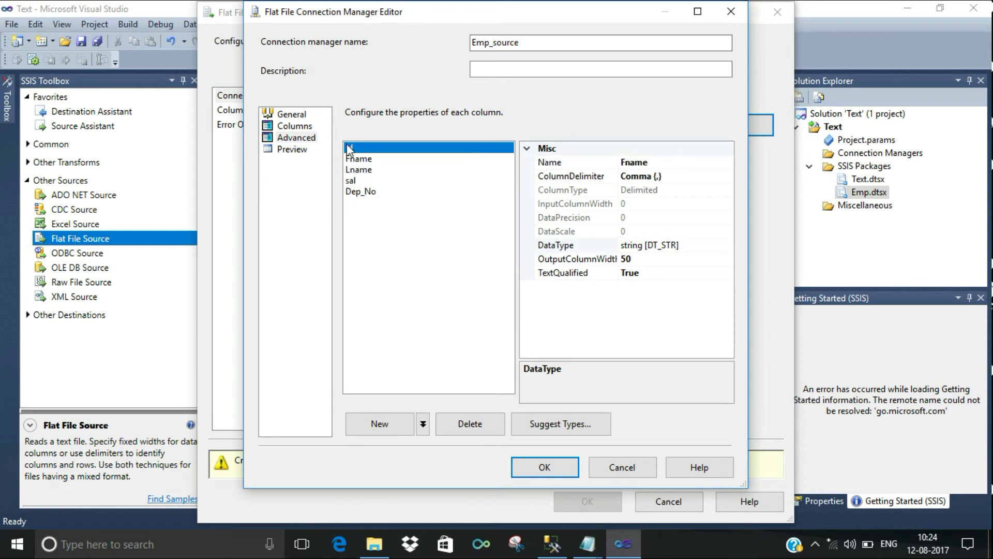
# - Switch to SQL Server Management Studio and examine the column data types of the dbo.Emp table in the Test database
pyautogui.click(552, 543)
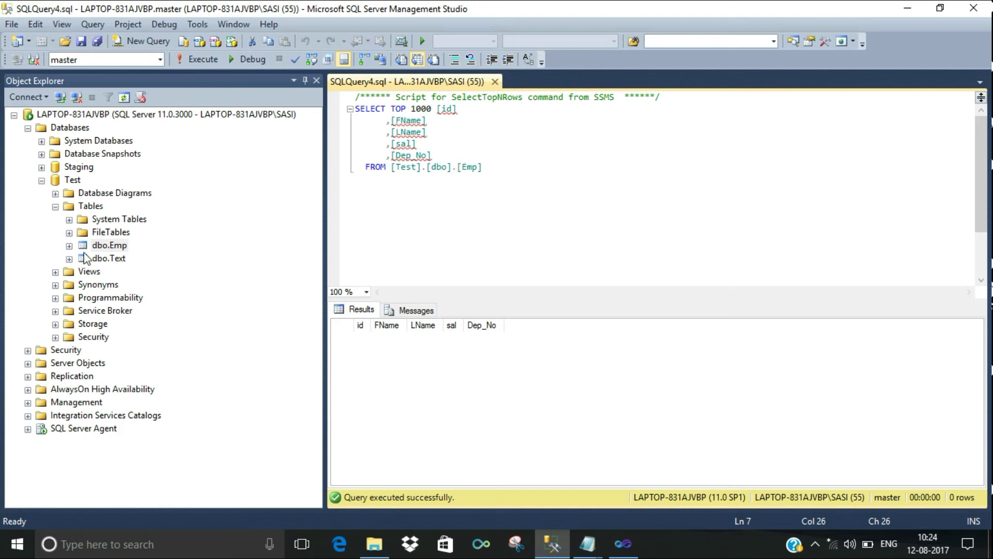
pyautogui.click(69, 246)
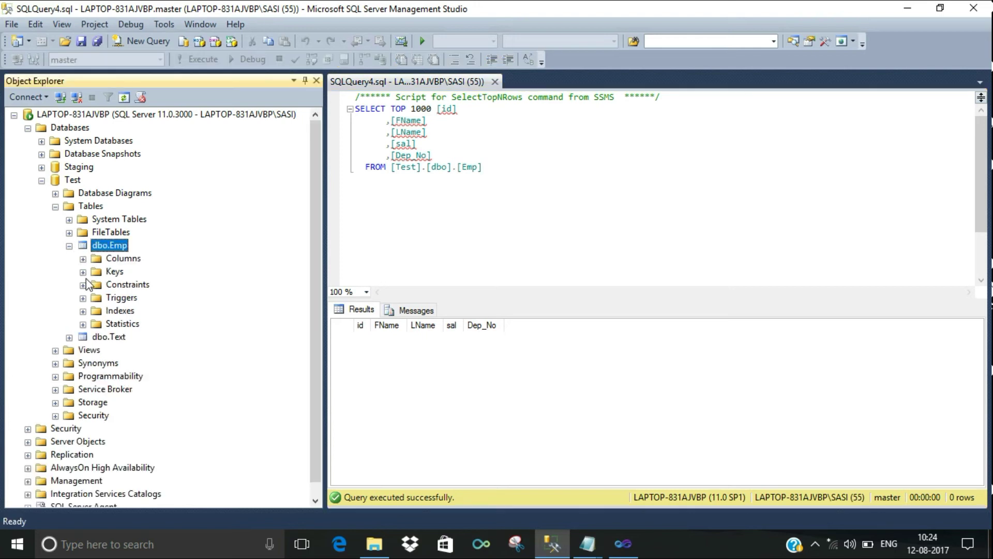
pyautogui.click(133, 272)
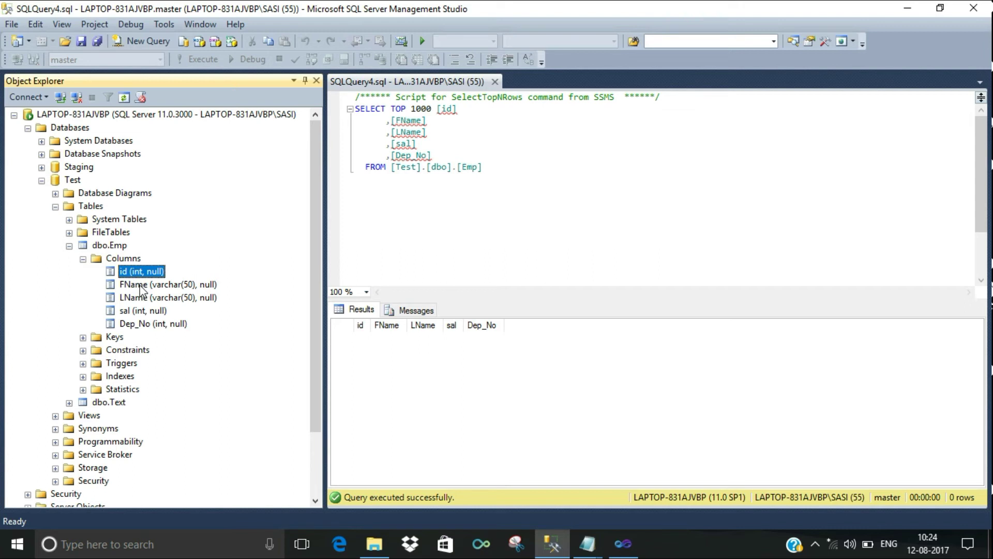
# - Return to Visual Studio and set the id column's data type to four-byte signed integer [DT_I4]
pyautogui.click(624, 543)
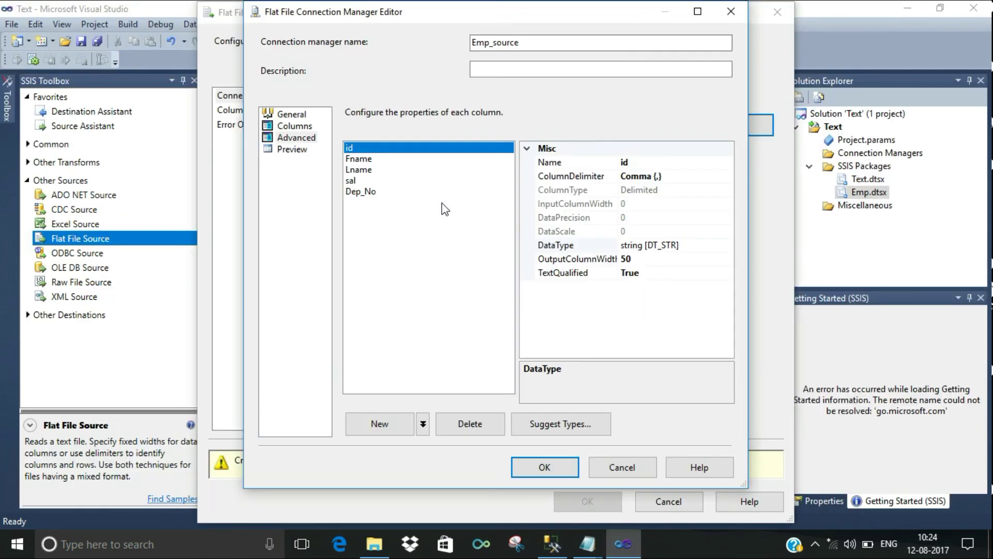
pyautogui.click(642, 246)
pyautogui.click(726, 247)
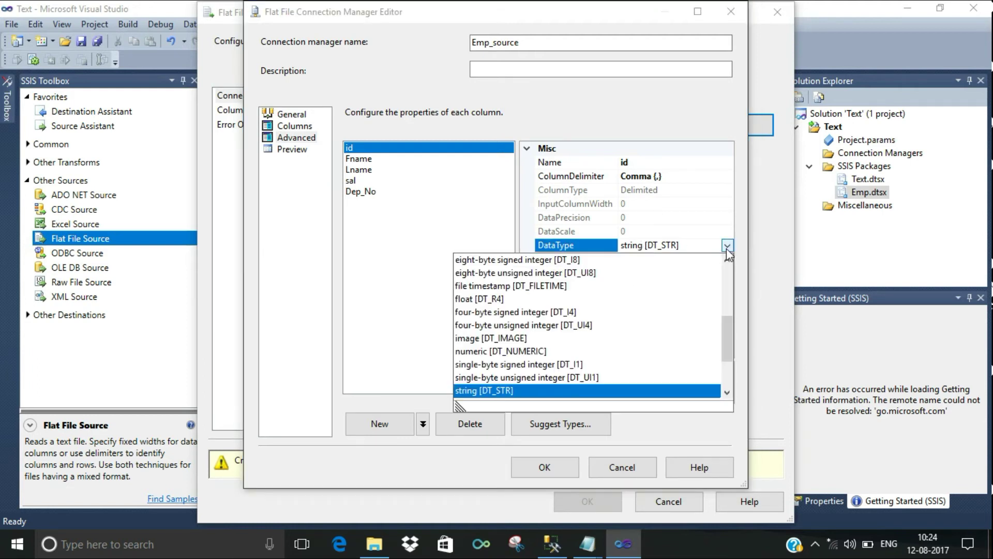
pyautogui.click(536, 313)
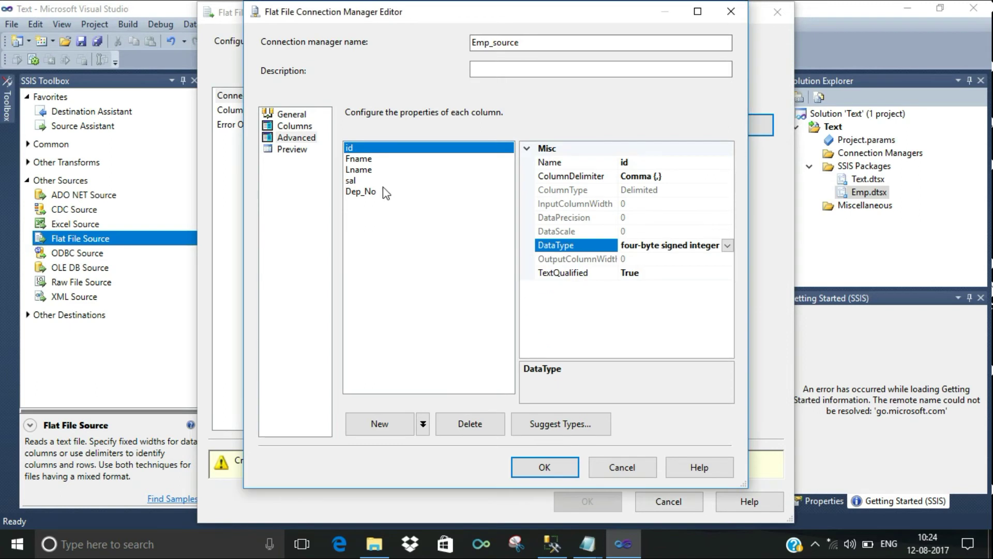
# - Check the Fname column's data type and set the sal column's data type to four-byte signed integer [DT_I4]
pyautogui.click(362, 160)
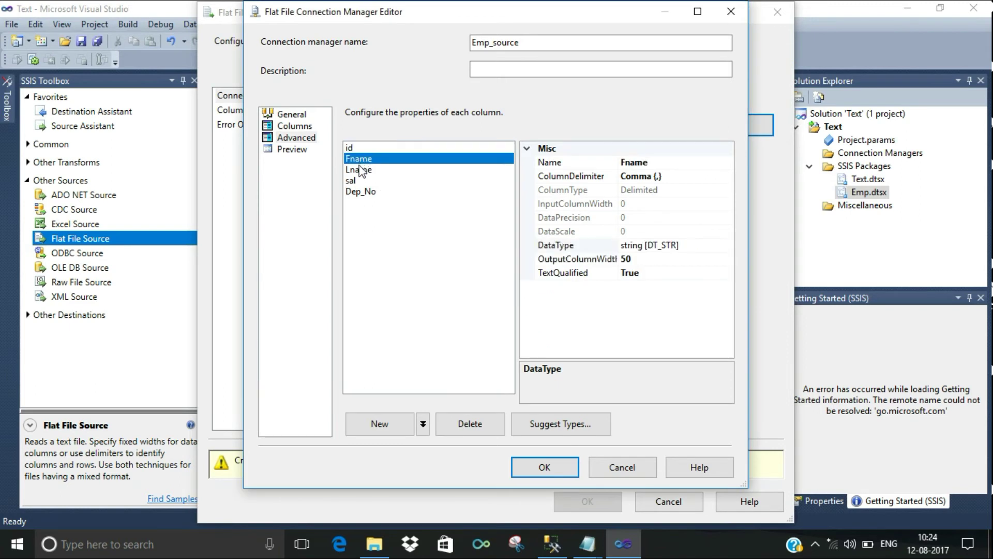
pyautogui.click(365, 162)
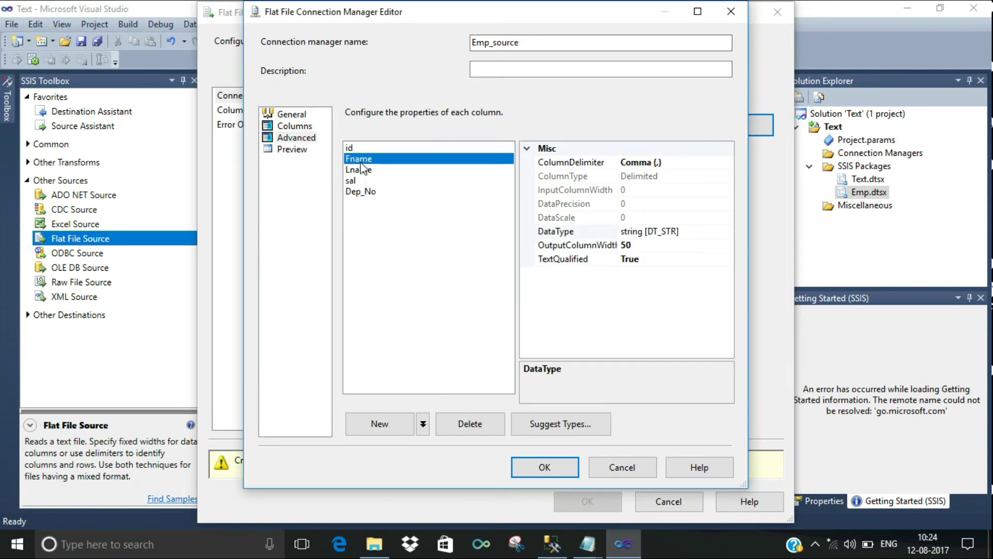
pyautogui.click(355, 182)
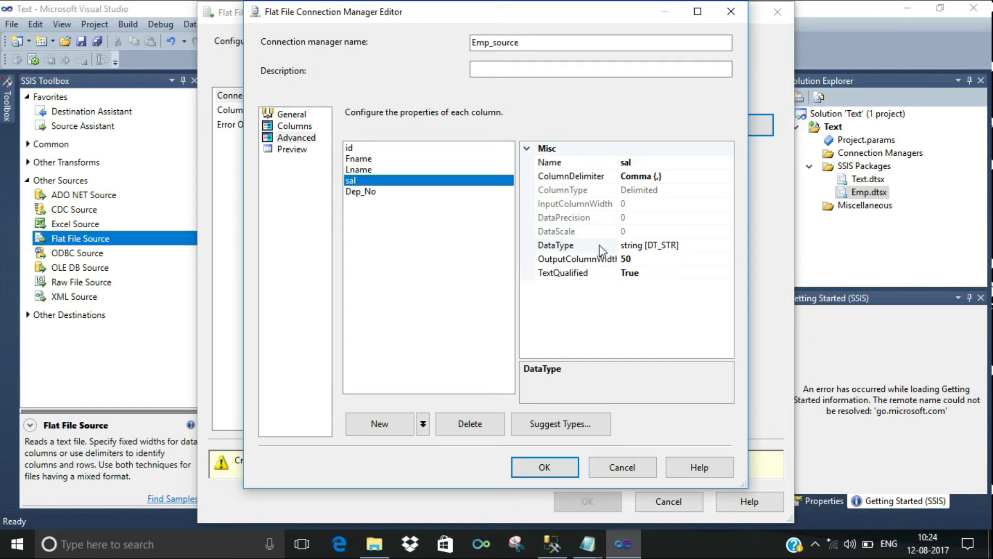
pyautogui.click(660, 247)
pyautogui.click(727, 245)
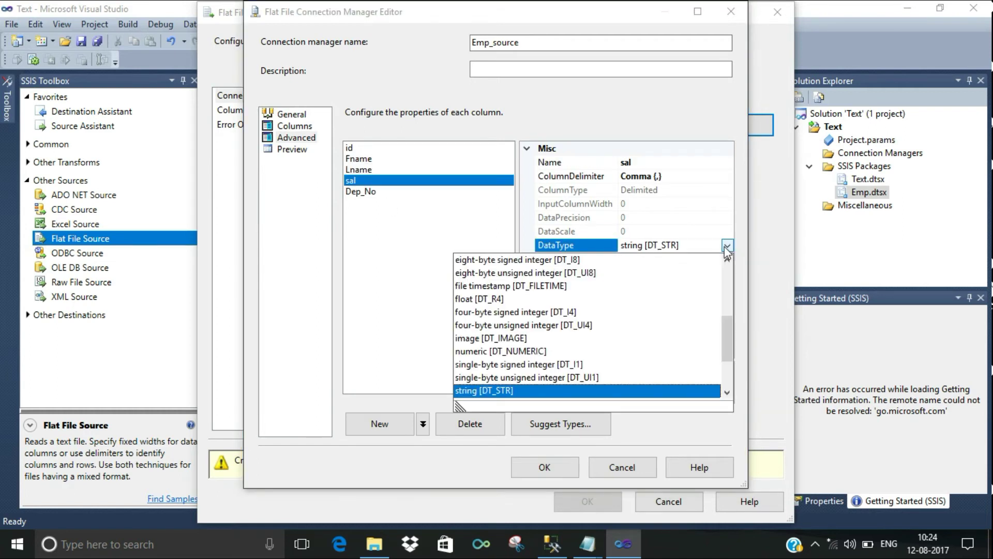
pyautogui.click(552, 313)
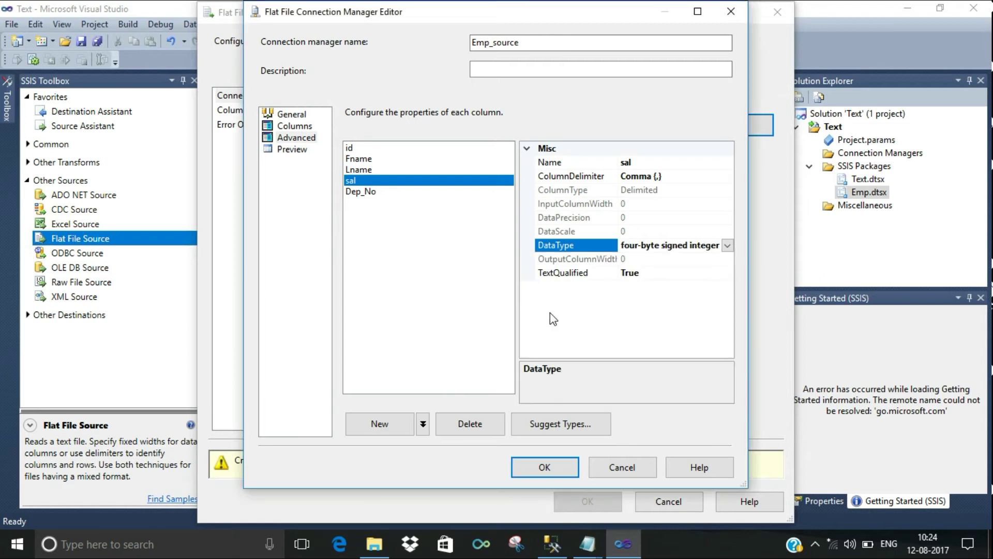
# - Set the Dep_No column's data type to four-byte signed integer [DT_I4]
pyautogui.click(377, 192)
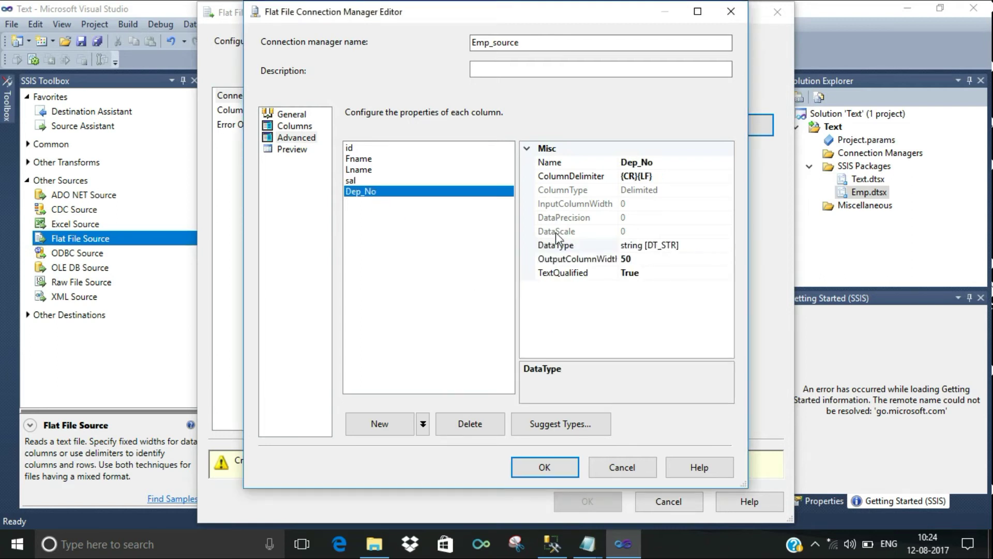
pyautogui.click(704, 246)
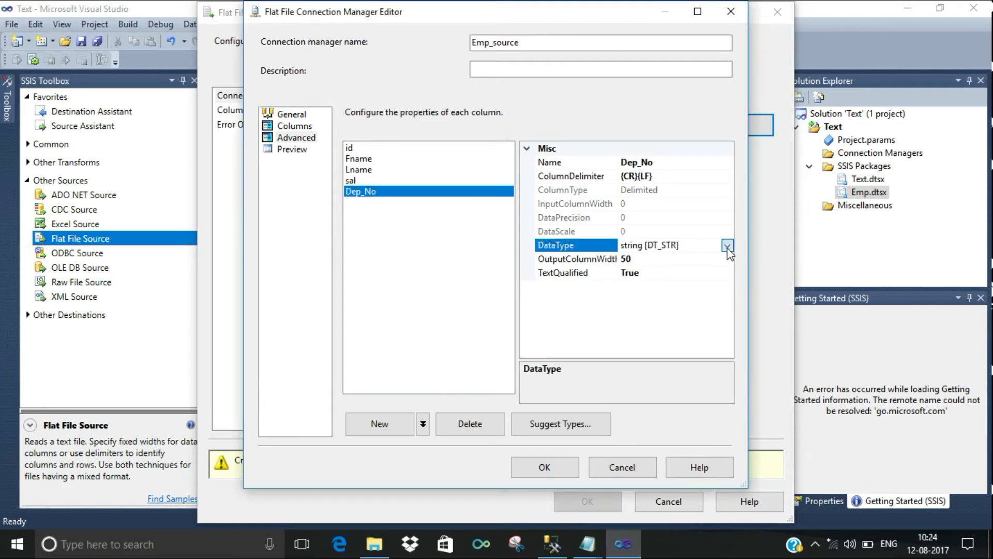
pyautogui.click(728, 246)
pyautogui.click(522, 313)
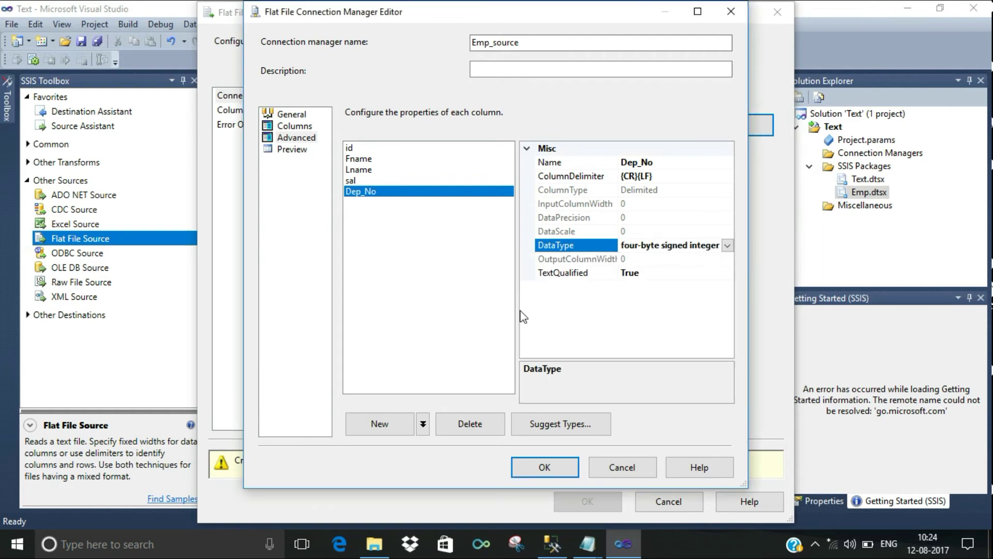
# - Preview the Emp_source rows and try setting the data rows to skip to 2
pyautogui.click(298, 160)
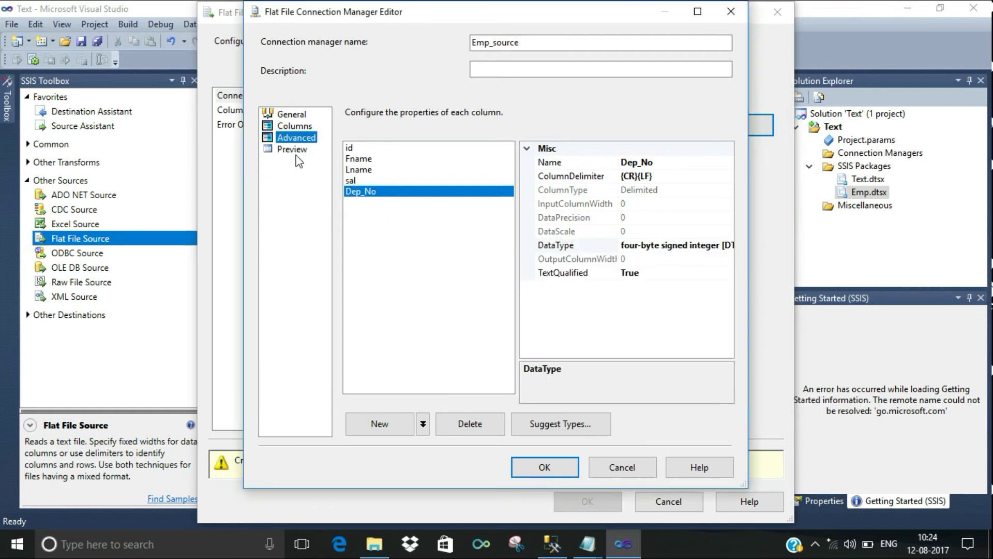
pyautogui.click(295, 150)
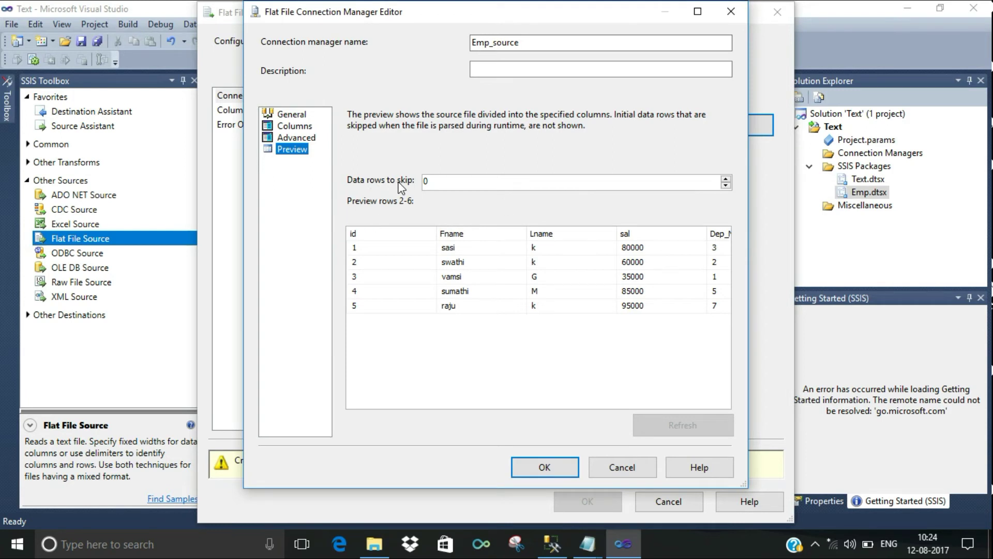
pyautogui.click(432, 182)
pyautogui.press('BackSpace')
pyautogui.write('2')
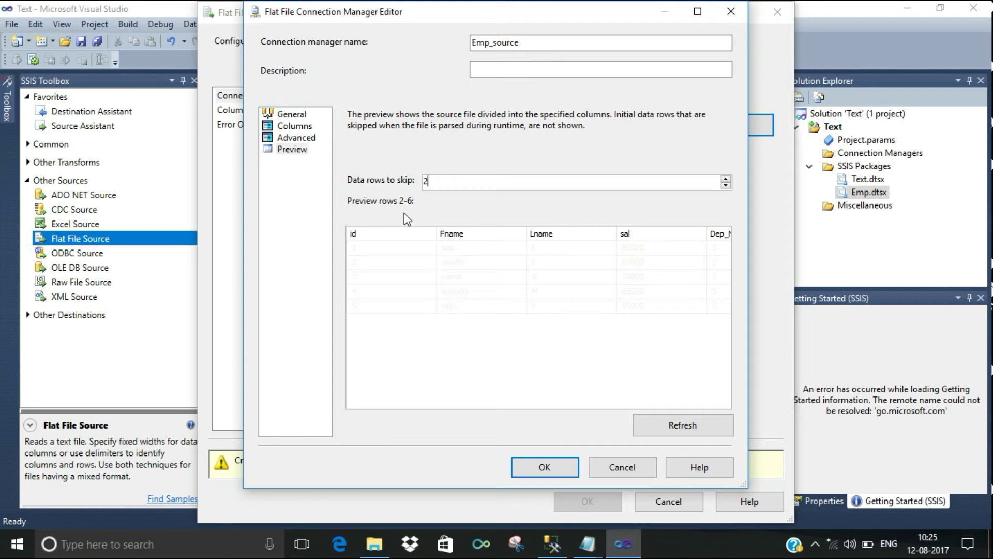
pyautogui.press('BackSpace')
pyautogui.click(309, 138)
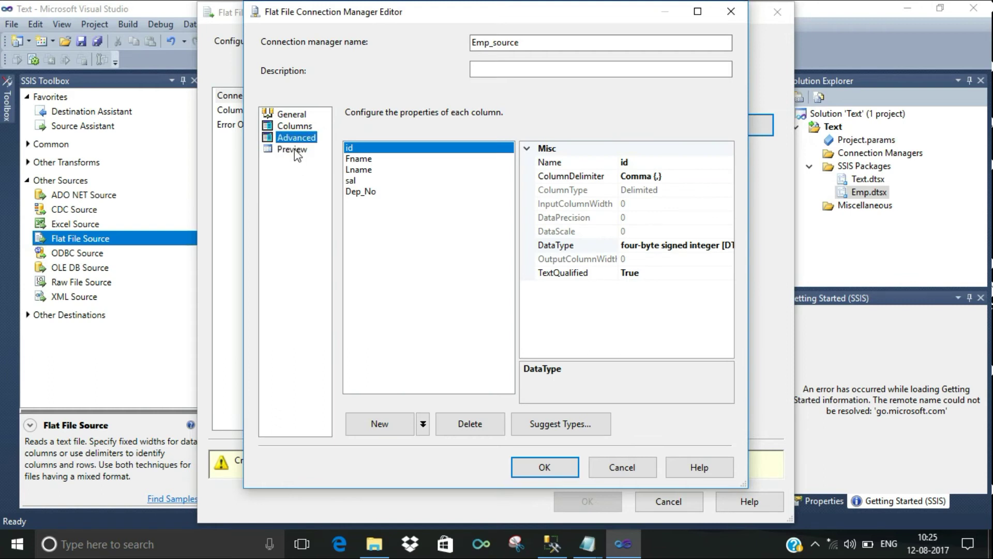
pyautogui.click(293, 150)
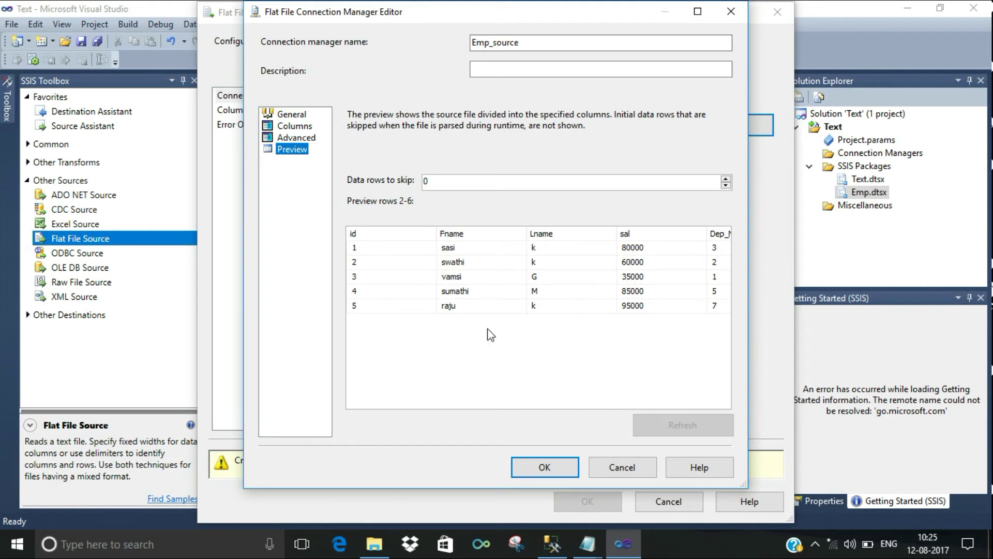
# - Confirm the Emp_source connection manager settings and review the columns of the Flat File Source
pyautogui.click(560, 473)
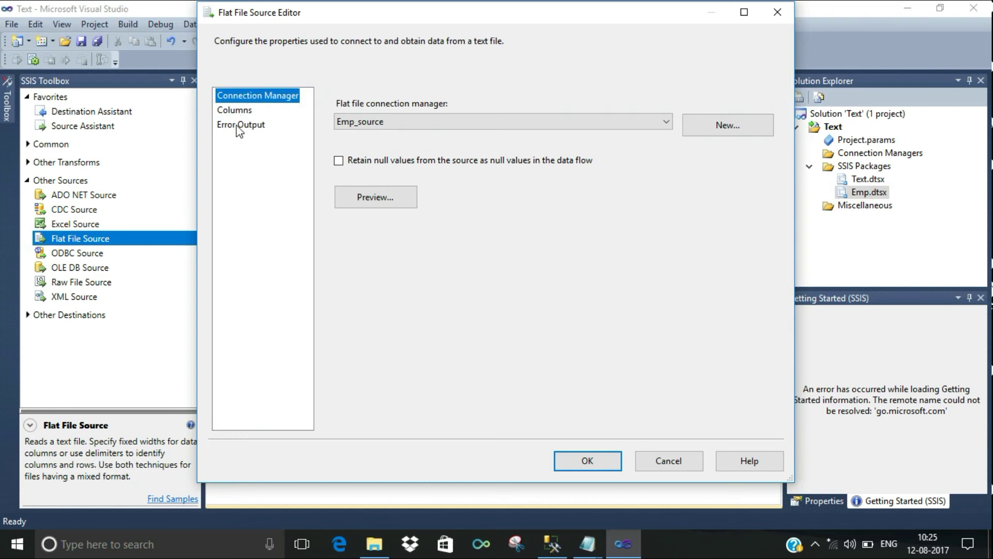
pyautogui.click(234, 114)
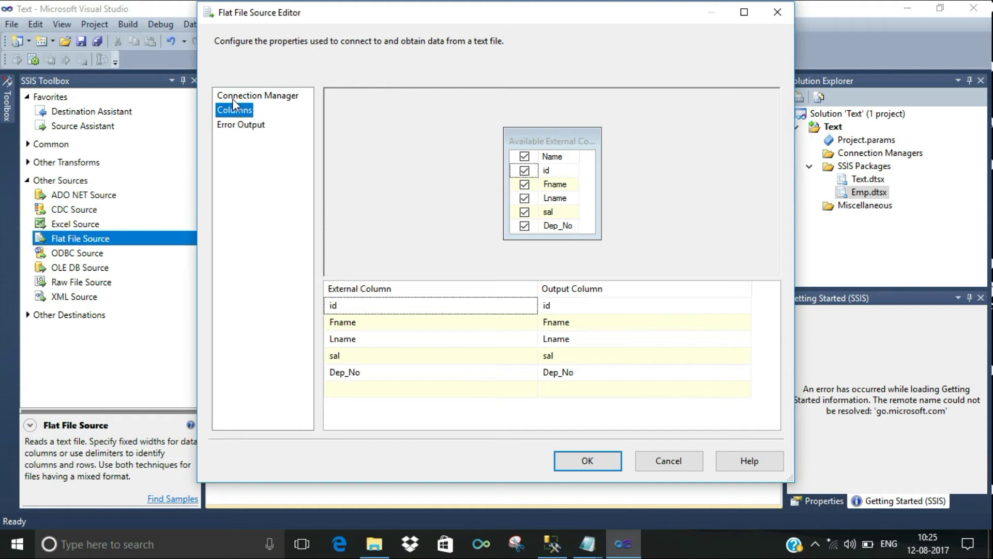
pyautogui.click(233, 96)
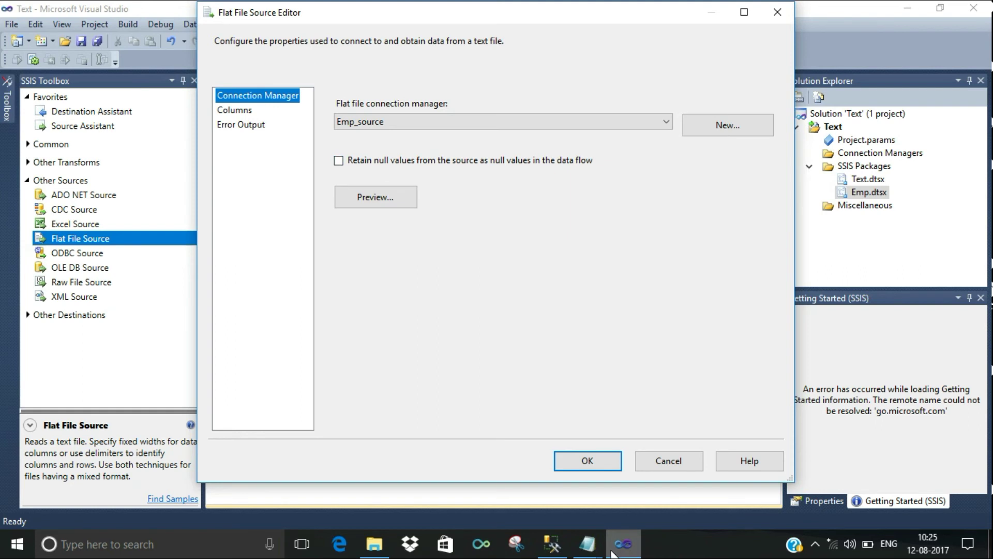
# - Switch to the Emp_Data file in Notepad and try an extra comma before the first row's Fname value
pyautogui.moveTo(591, 547)
pyautogui.click(663, 495)
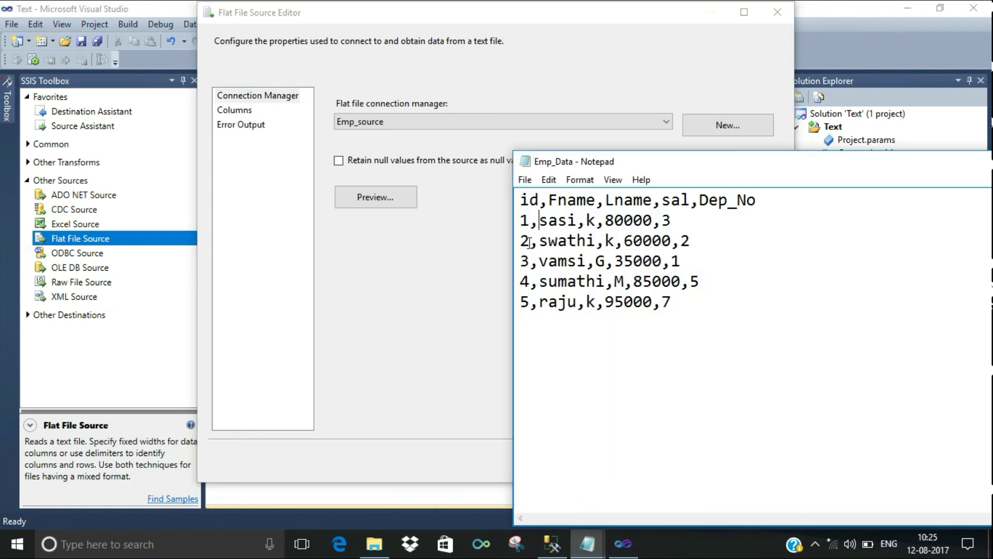
pyautogui.click(556, 216)
pyautogui.click(539, 222)
pyautogui.write(',')
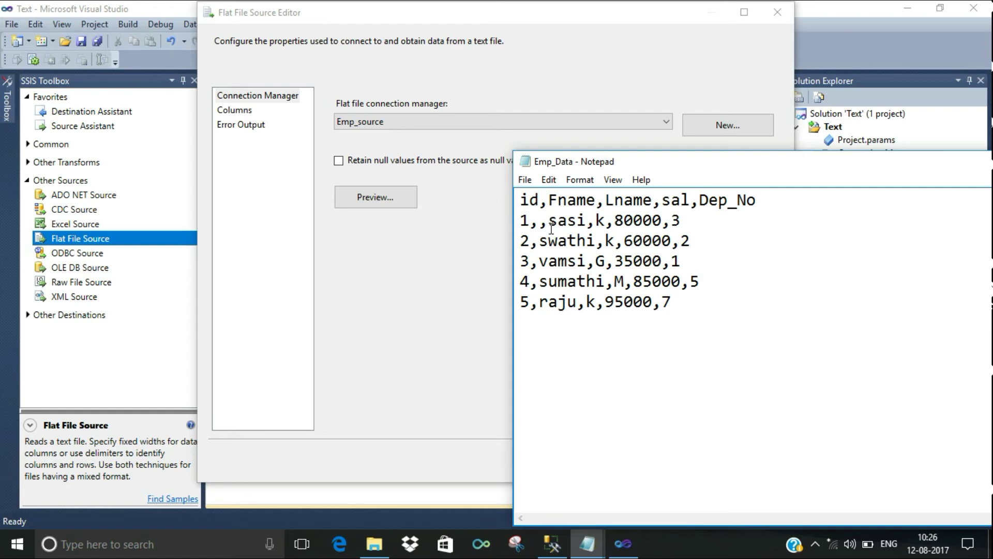
pyautogui.press('BackSpace')
# - Return to Visual Studio, retain null values from the source in the data flow, and confirm the Flat File Source after checking its columns and error output
pyautogui.click(439, 285)
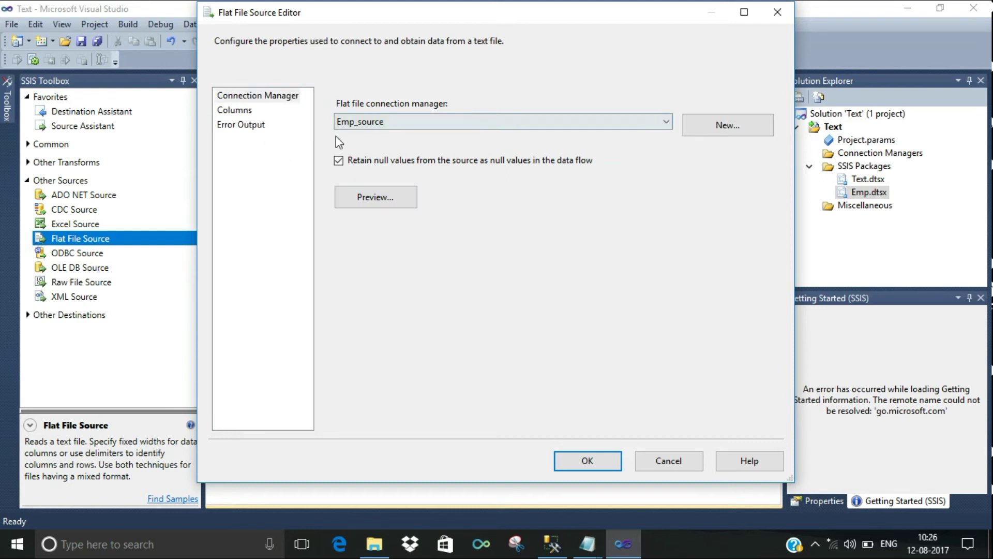
pyautogui.click(234, 110)
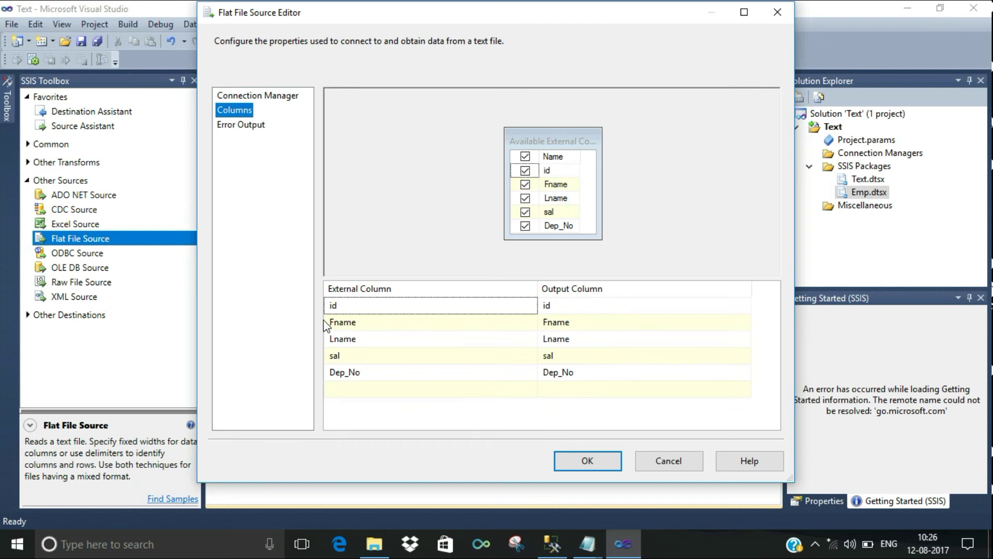
pyautogui.click(463, 337)
pyautogui.click(464, 337)
pyautogui.moveTo(507, 352)
pyautogui.click(243, 129)
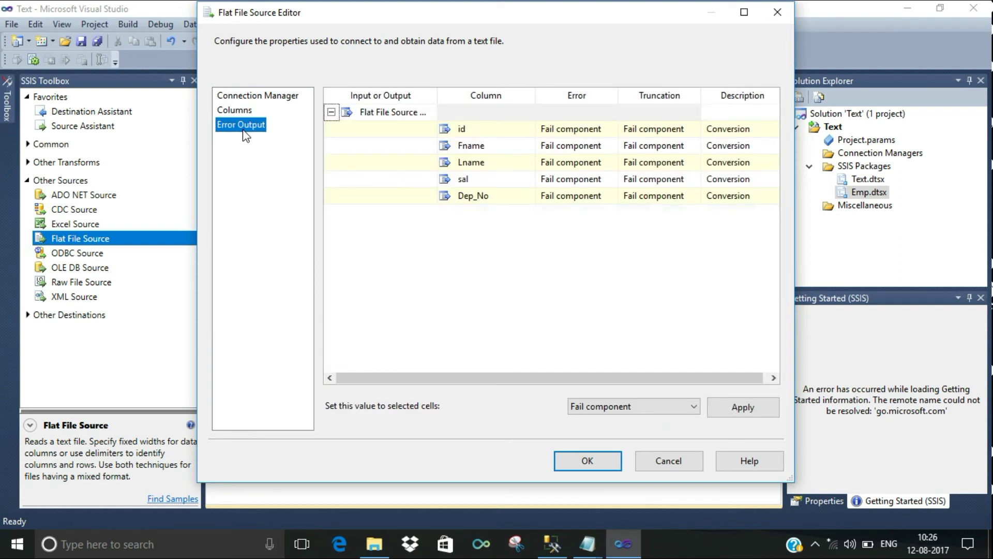
pyautogui.click(237, 110)
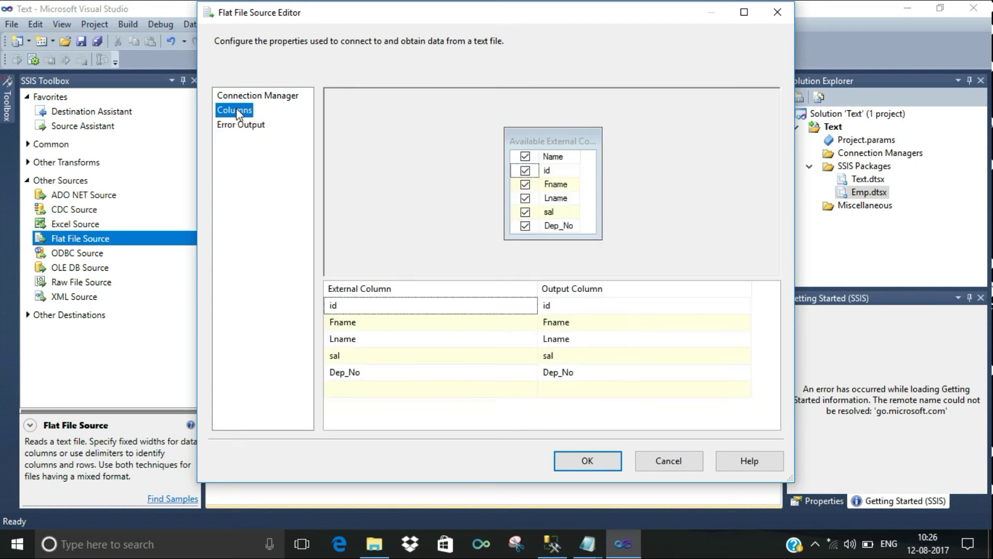
pyautogui.click(586, 461)
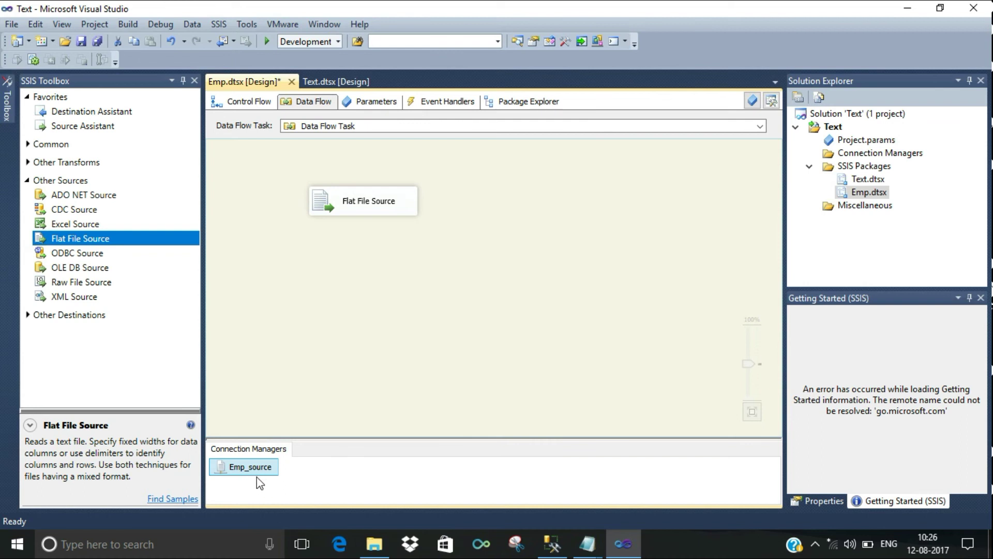
# - Add an OLE DB Destination below the Flat File Source and connect the source's output to it
pyautogui.click(385, 274)
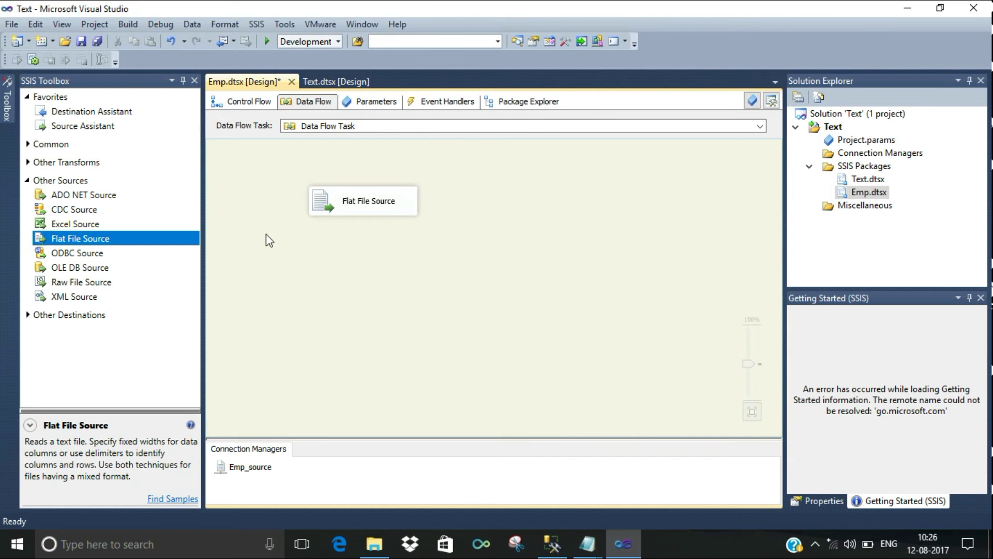
pyautogui.click(28, 181)
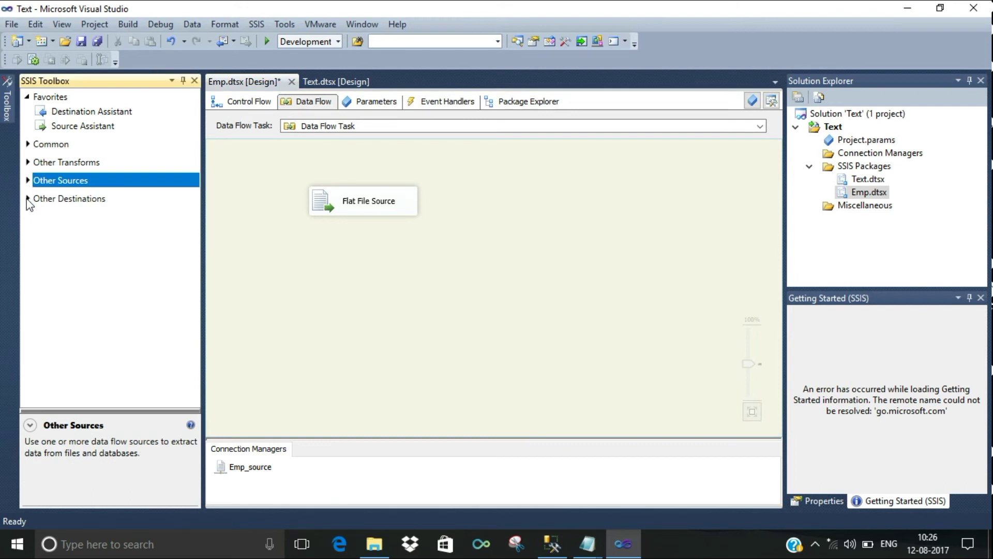
pyautogui.click(28, 199)
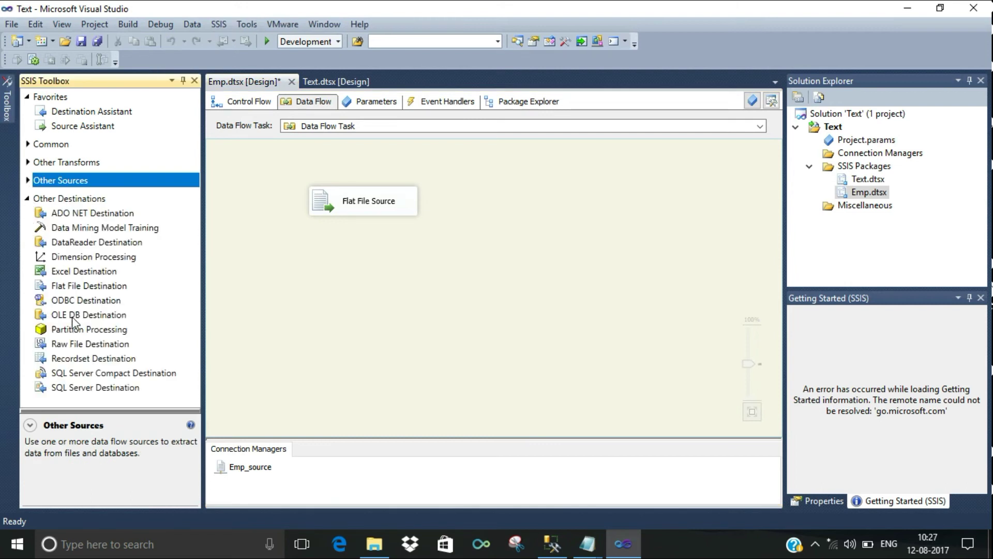
pyautogui.moveTo(75, 314); pyautogui.dragTo(359, 284)
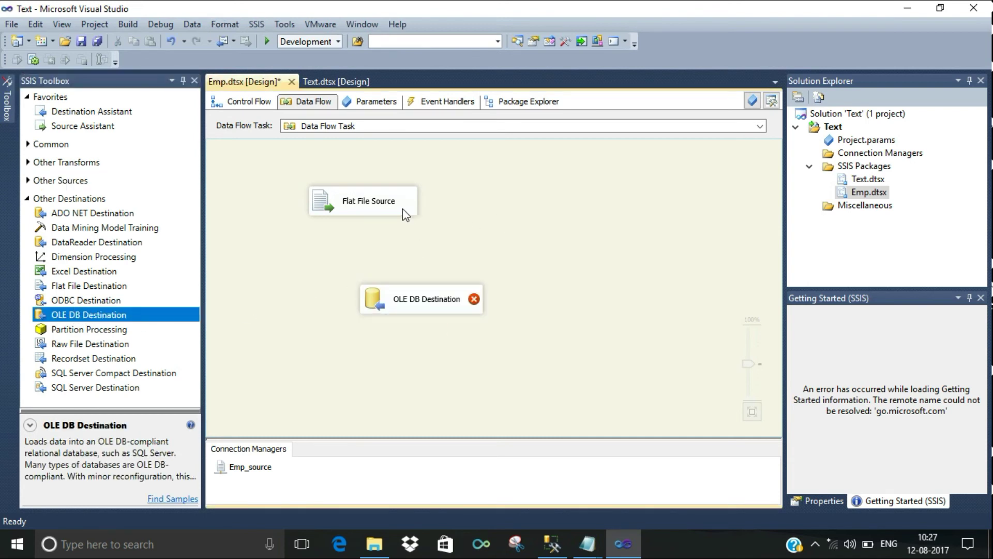
pyautogui.click(389, 212)
pyautogui.moveTo(374, 235); pyautogui.dragTo(421, 294)
pyautogui.click(490, 272)
# - Delete the saved LocalHost.Test data connection and start a new connection for the OLE DB Destination
pyautogui.doubleClick(421, 303)
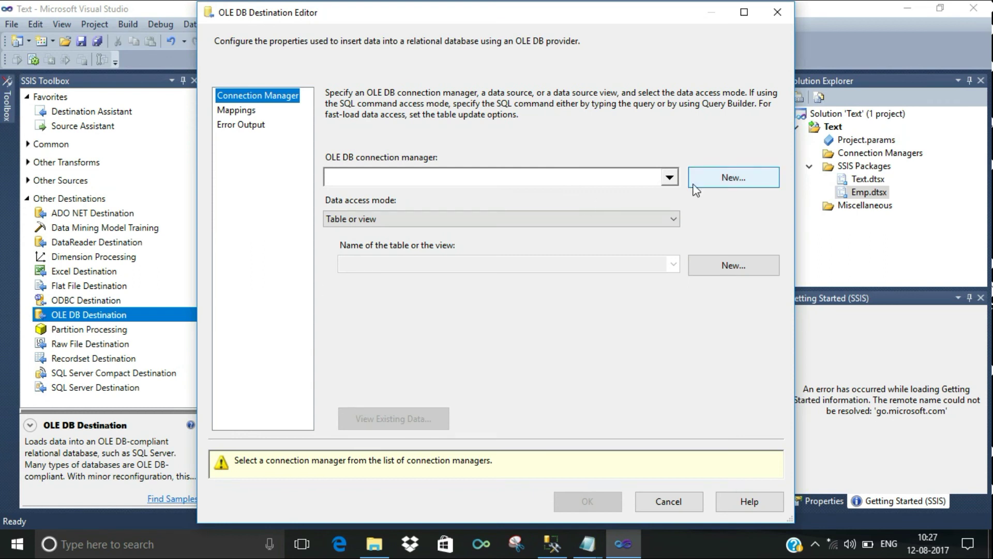
pyautogui.click(722, 184)
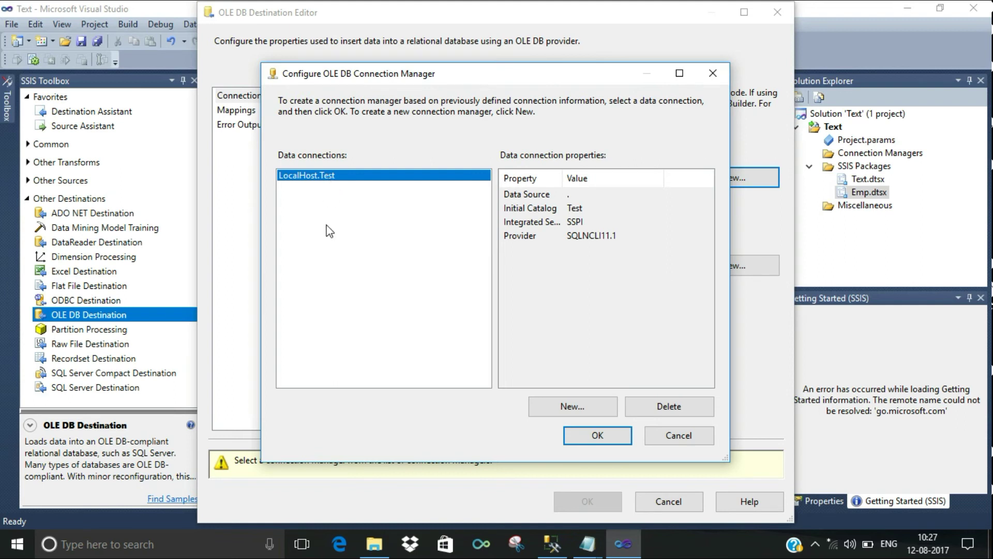
pyautogui.click(674, 408)
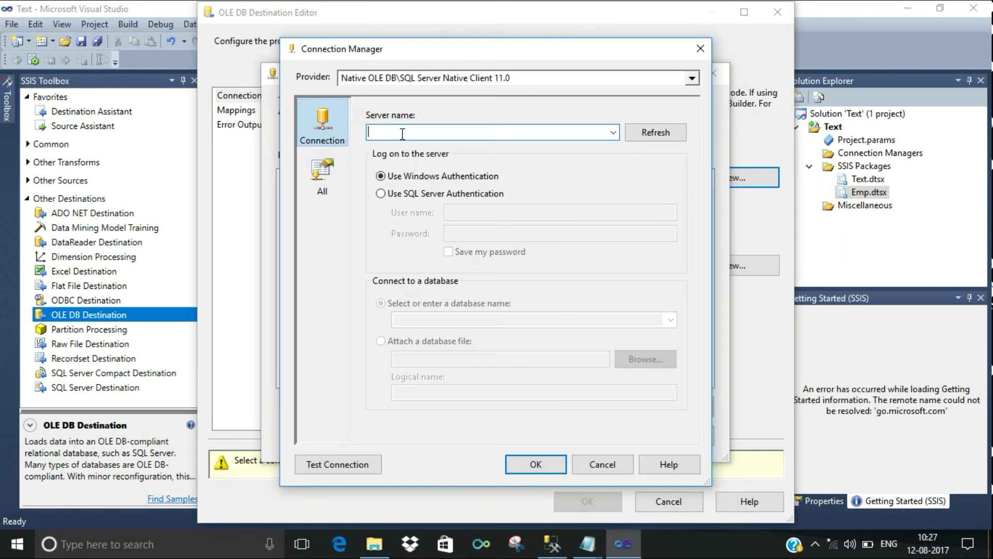
# - Set the new connection's server name to "." and glance at the connected server in SQL Server Management Studio
pyautogui.write('.')
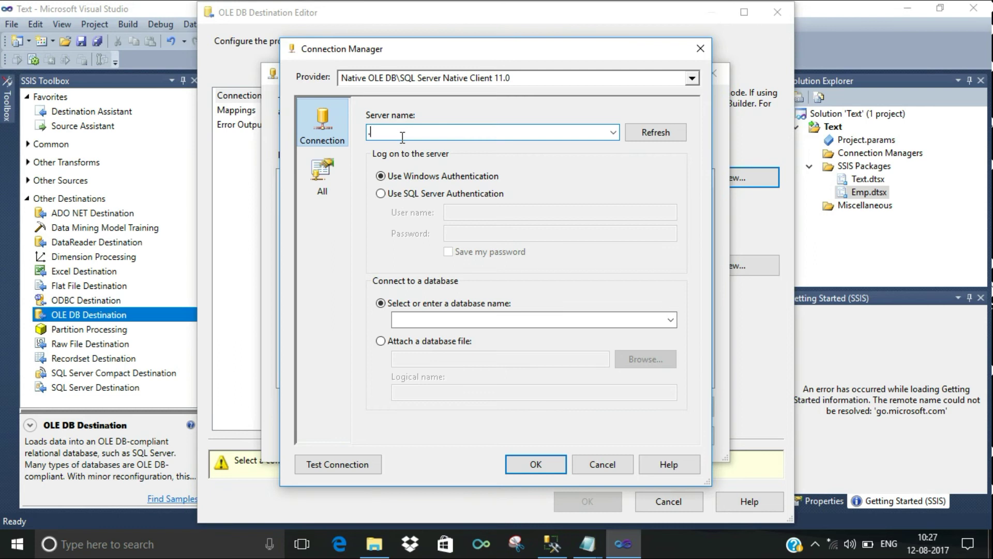
pyautogui.click(552, 543)
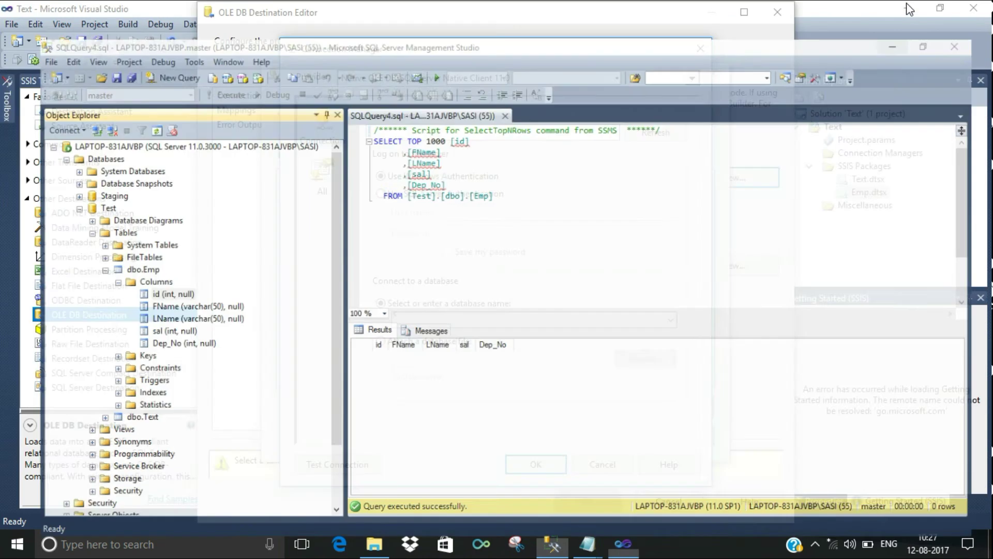
pyautogui.click(909, 8)
pyautogui.write('.')
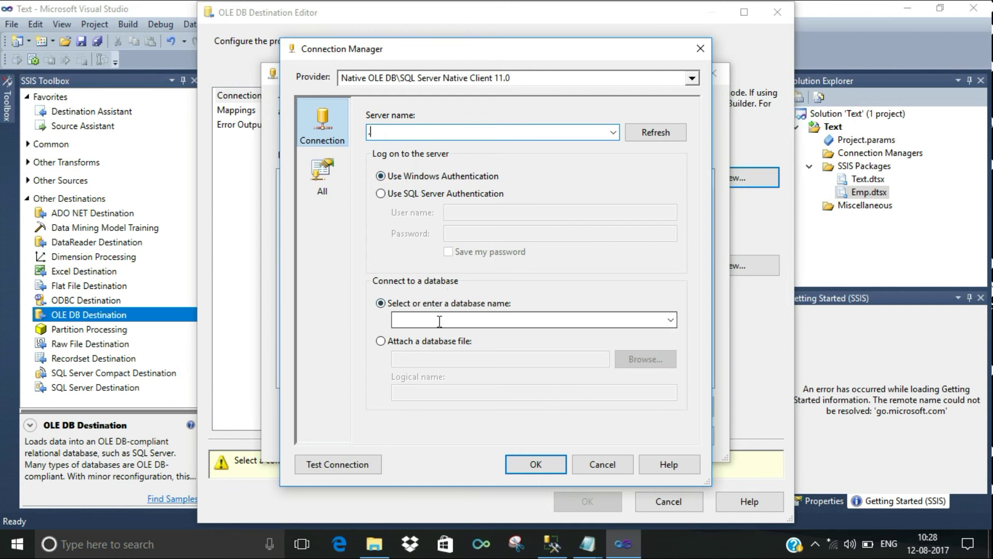
# - Choose Test as the database for the new OLE DB connection
pyautogui.click(671, 320)
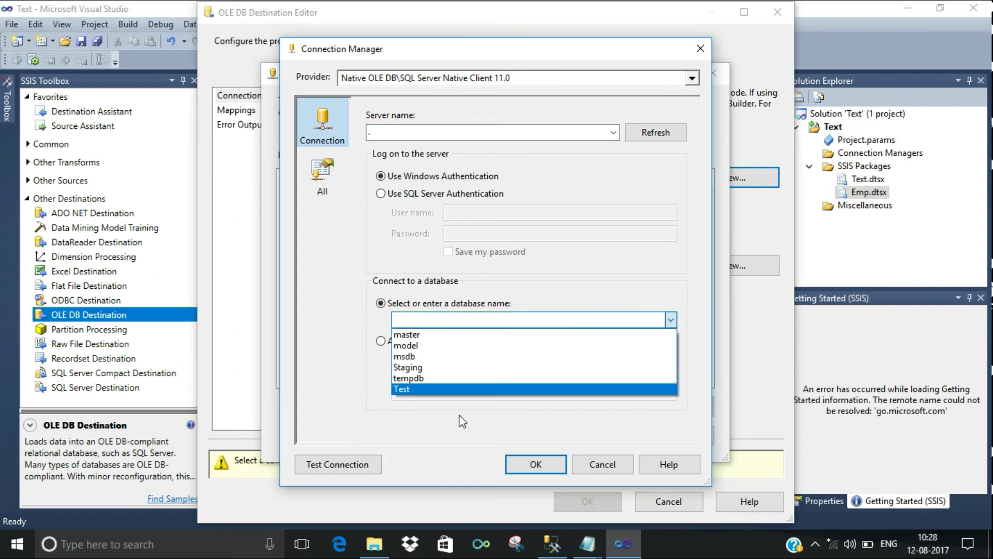
pyautogui.click(408, 378)
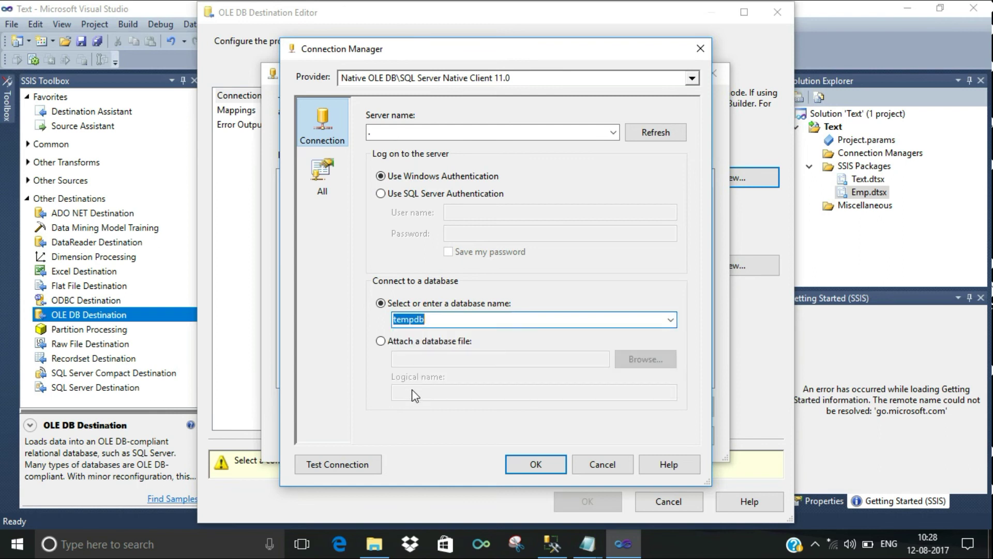
pyautogui.press('Down')
# - Check the Test database in SQL Server Management Studio, then return to Visual Studio and test the connection
pyautogui.click(550, 548)
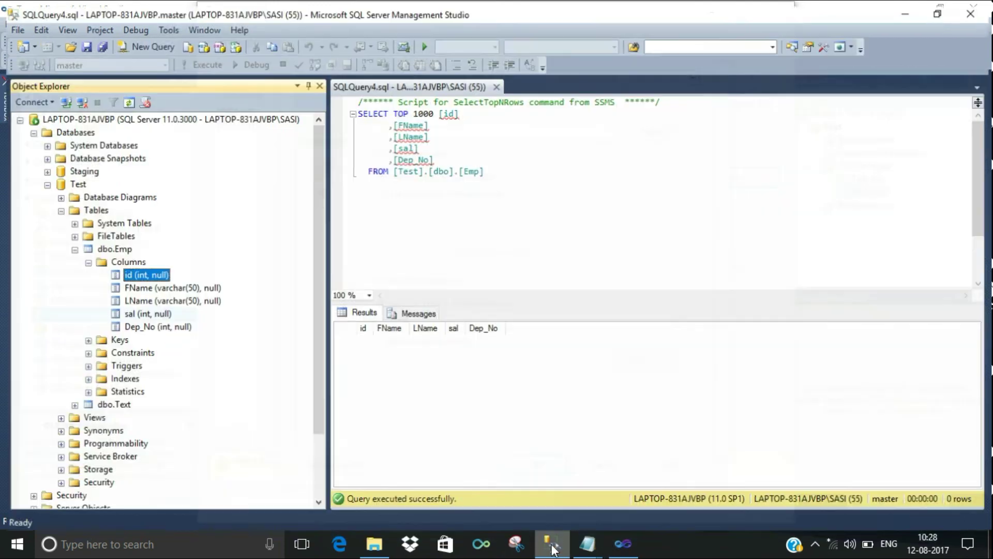
pyautogui.click(70, 180)
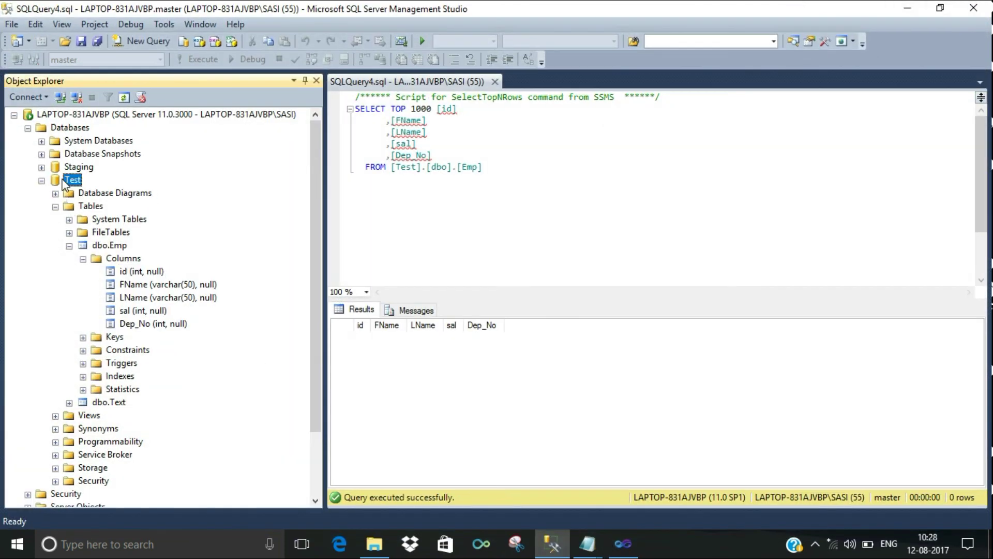
pyautogui.click(632, 548)
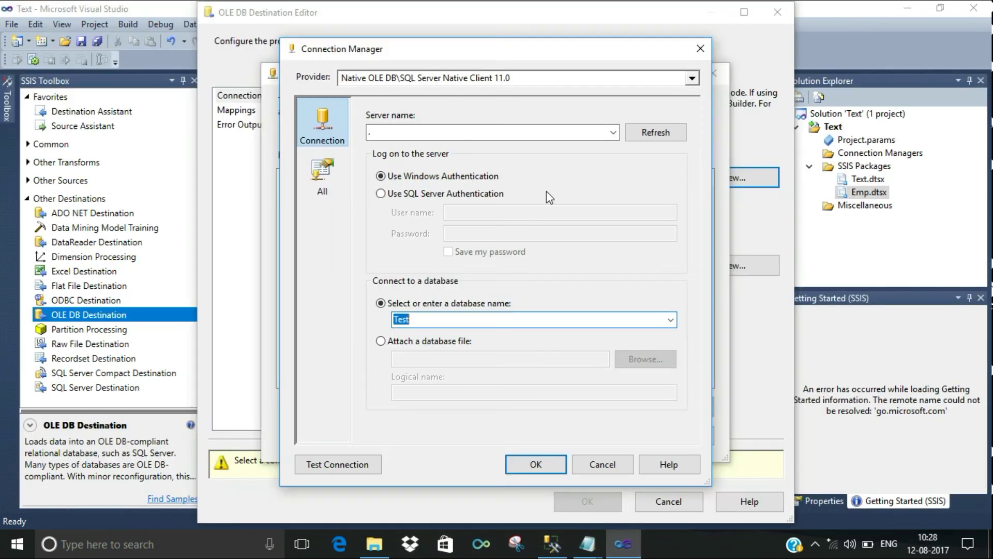
pyautogui.click(330, 466)
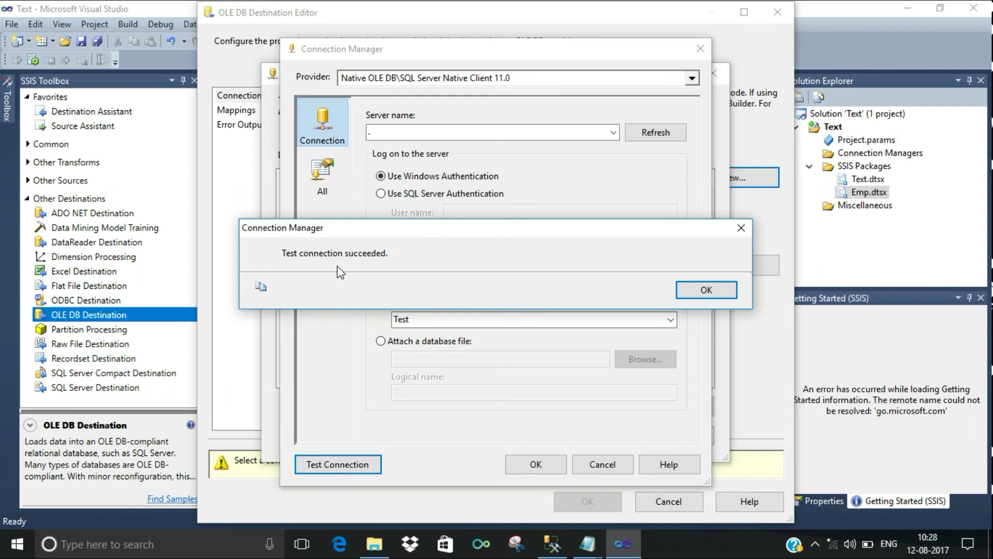
pyautogui.click(725, 290)
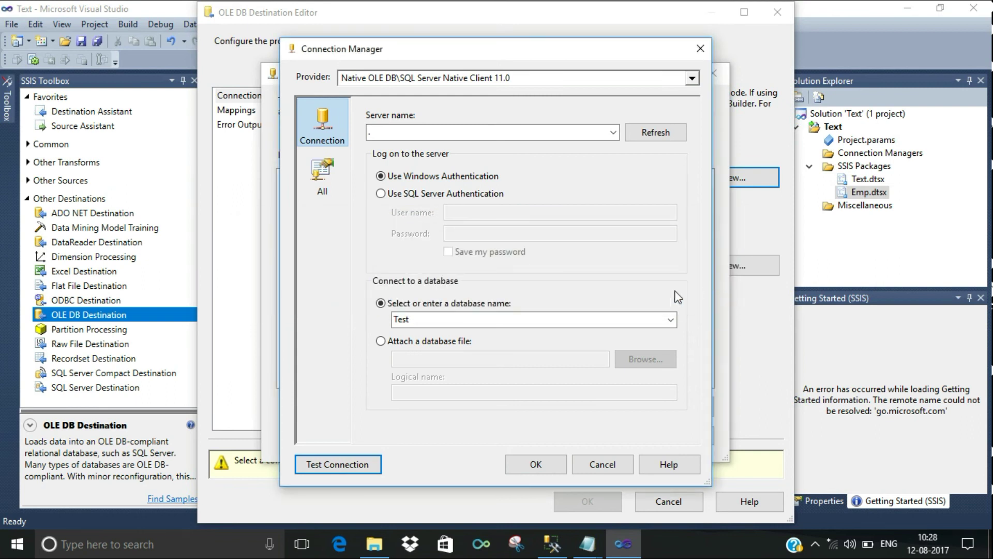
# - Confirm the new connection to the Test database and assign it as the OLE DB Destination's connection manager
pyautogui.click(537, 465)
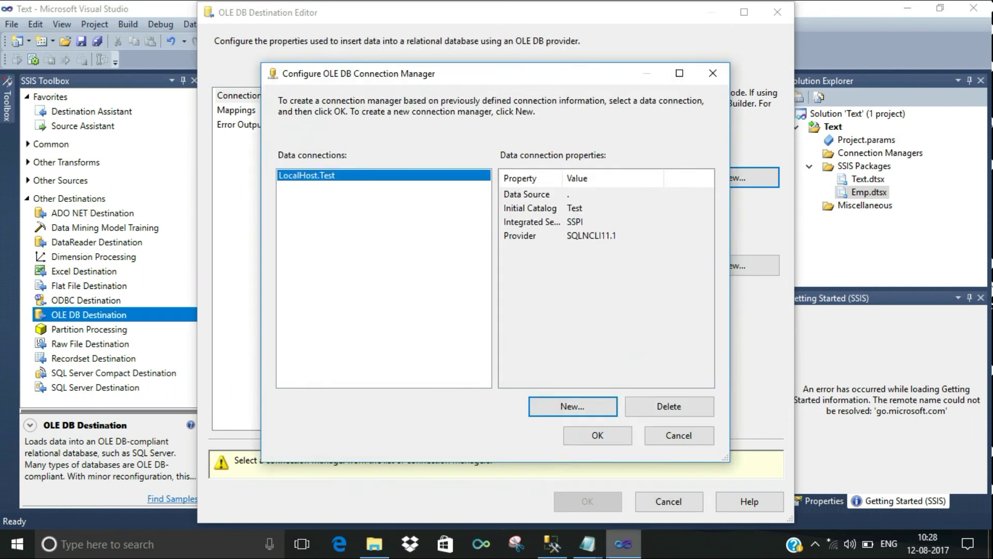
pyautogui.click(597, 435)
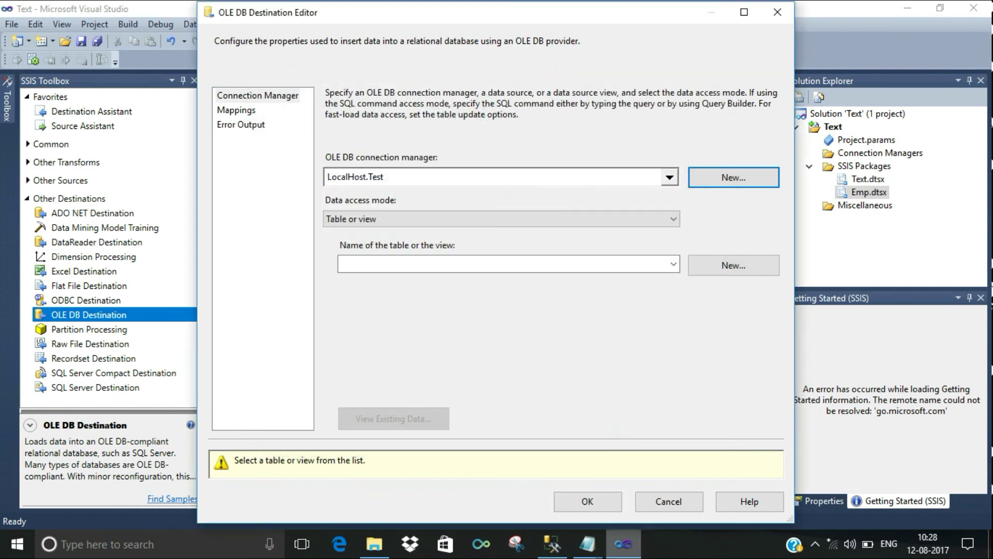
pyautogui.click(228, 111)
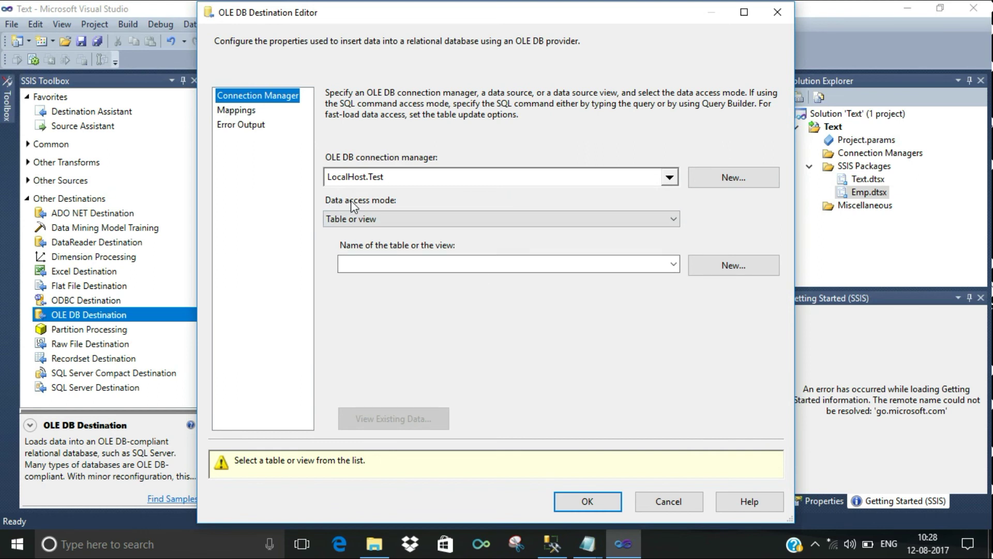
# - Set the destination's data access mode to Table or view and choose [dbo].[Emp] as the target table
pyautogui.click(351, 219)
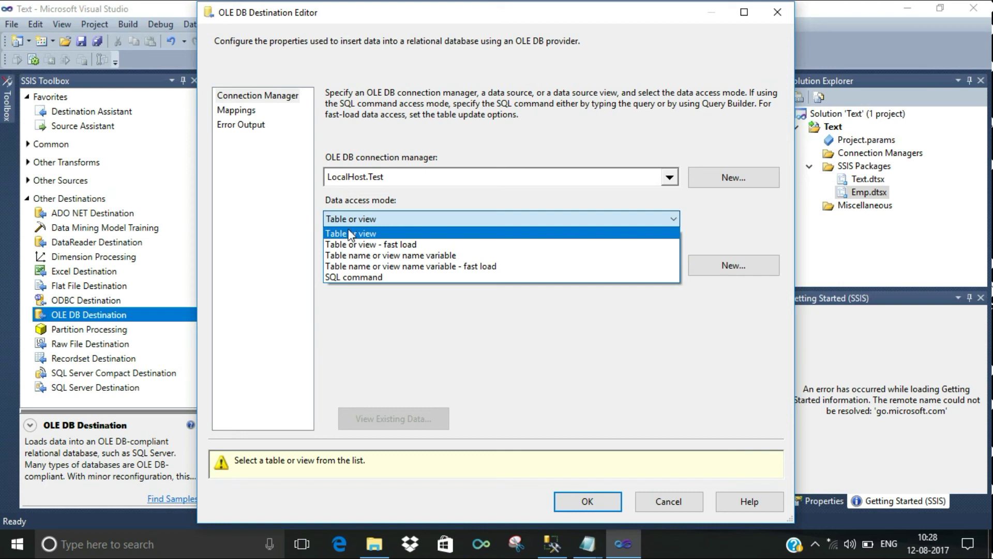
pyautogui.click(347, 234)
pyautogui.click(349, 265)
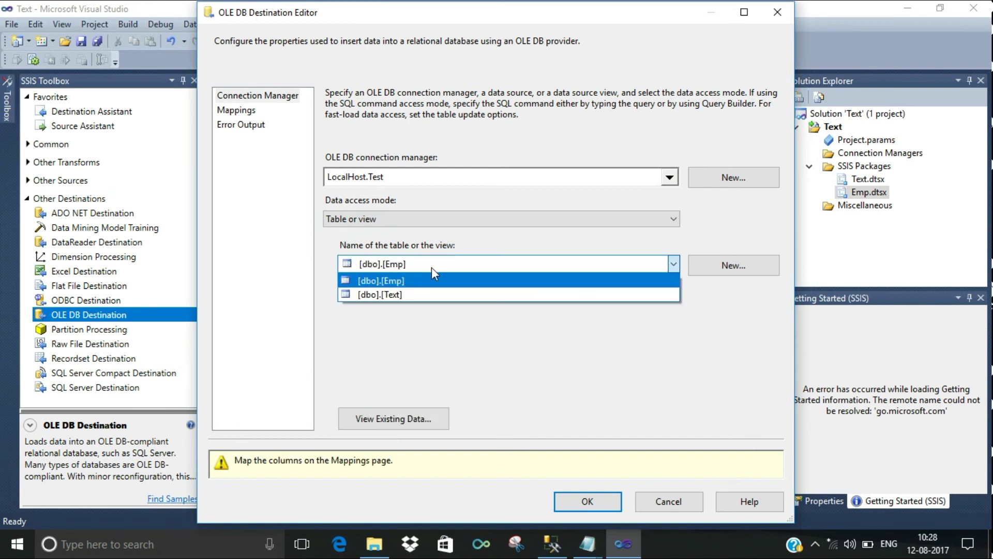
pyautogui.click(395, 280)
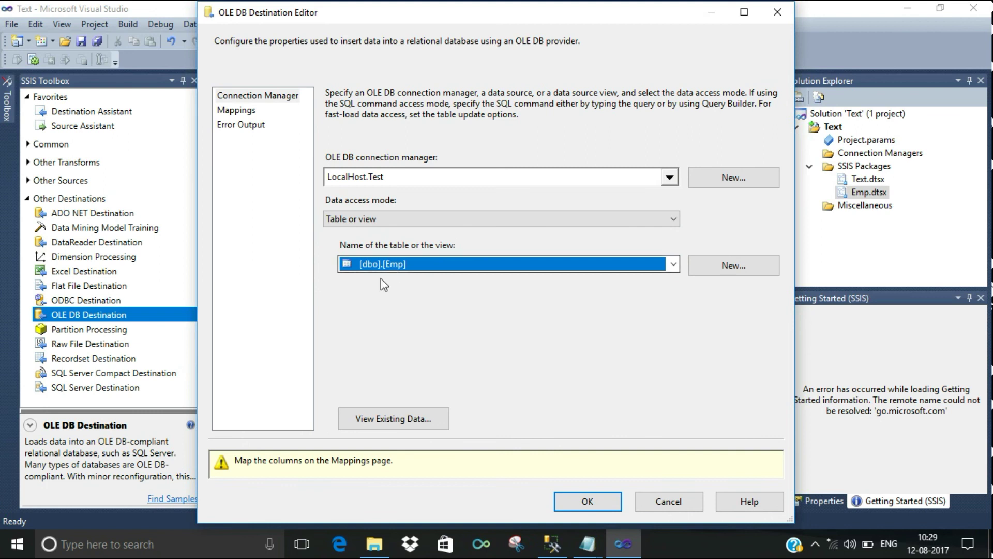
pyautogui.click(732, 273)
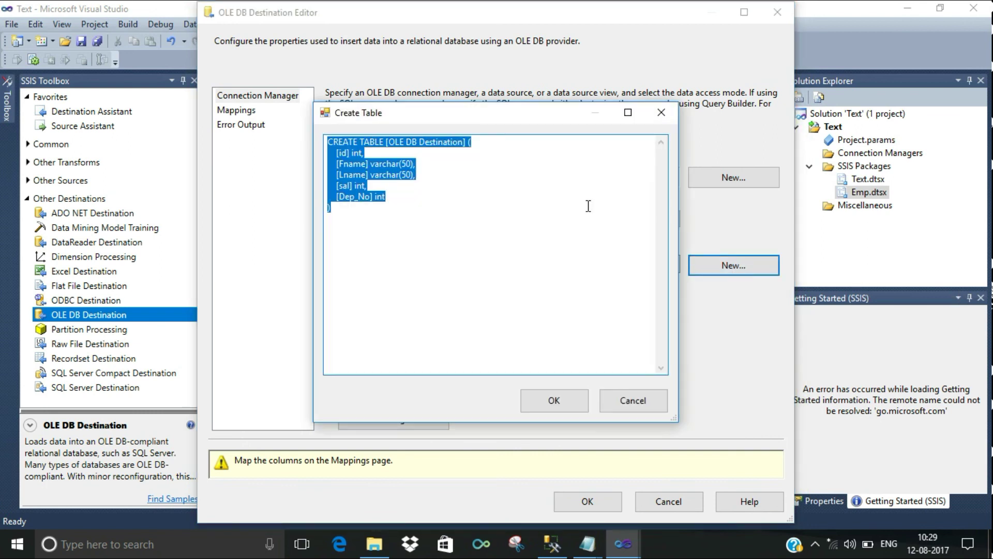
pyautogui.click(633, 401)
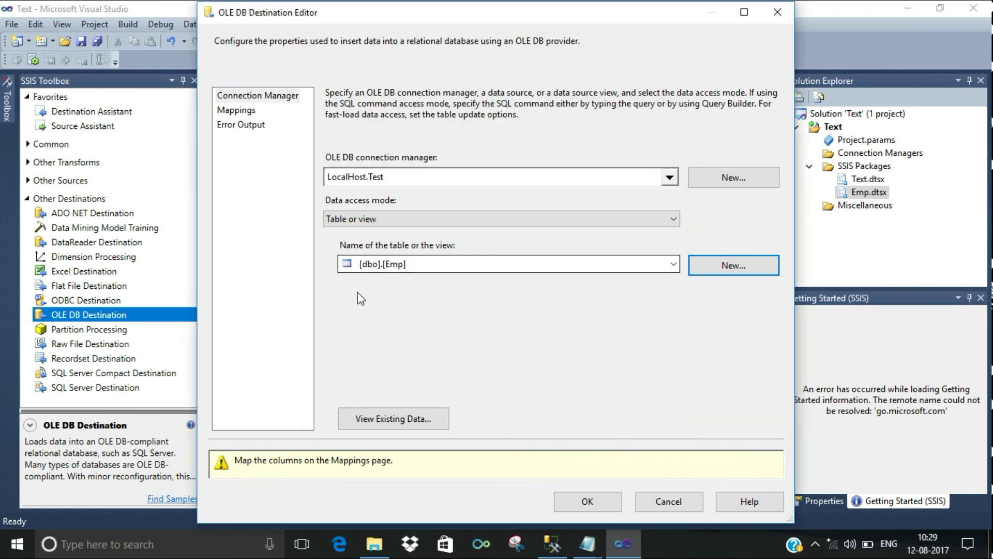
# - Map the flat file's id, Fname, Lname, sal and Dep_No columns to the matching dbo.Emp columns and accept the OLE DB Destination settings
pyautogui.click(235, 111)
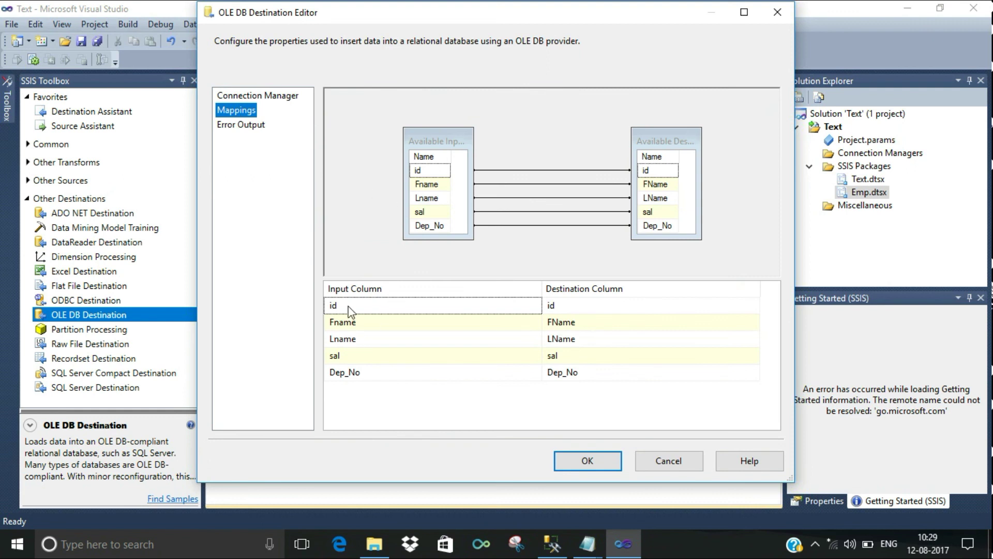
pyautogui.click(349, 310)
pyautogui.click(583, 311)
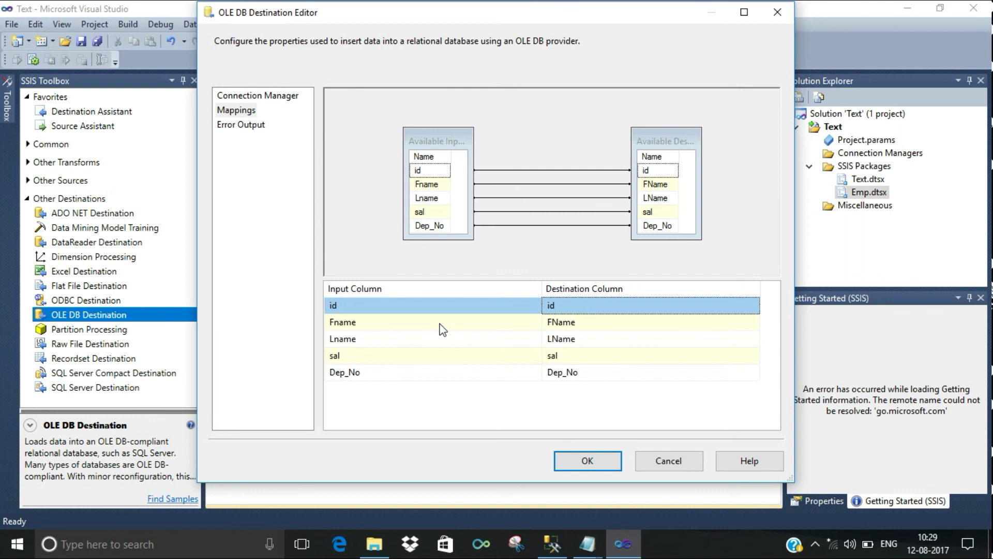
pyautogui.click(436, 329)
pyautogui.click(593, 323)
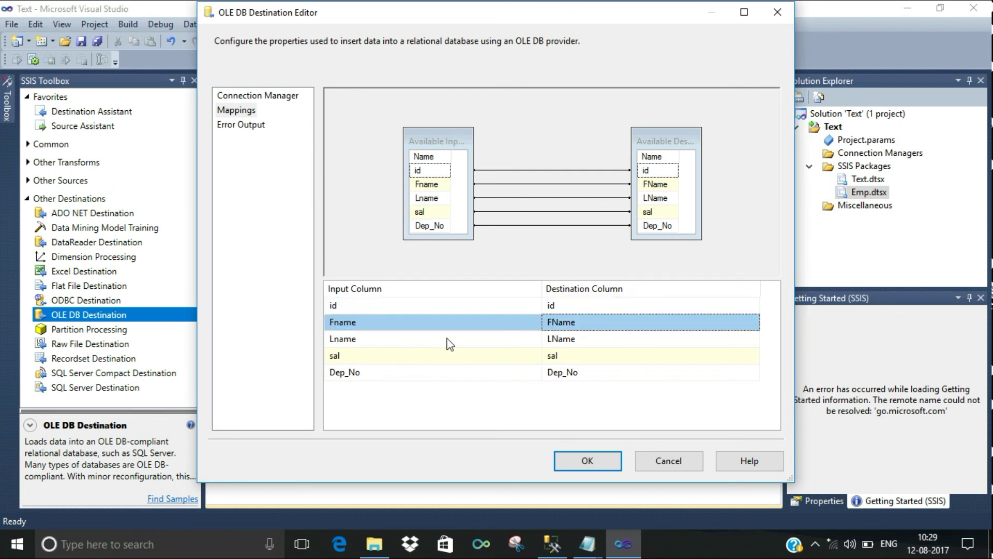
pyautogui.click(384, 377)
pyautogui.click(577, 372)
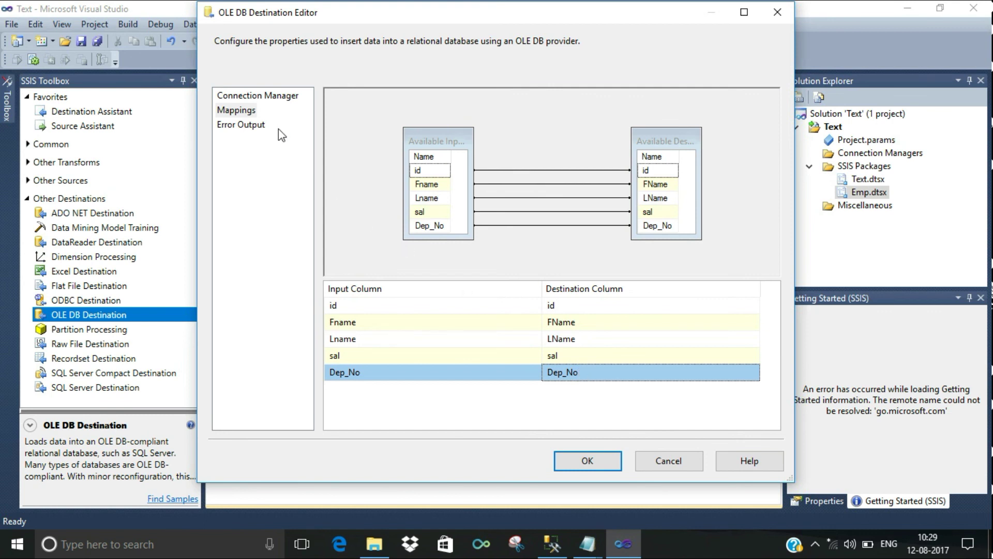
pyautogui.click(588, 461)
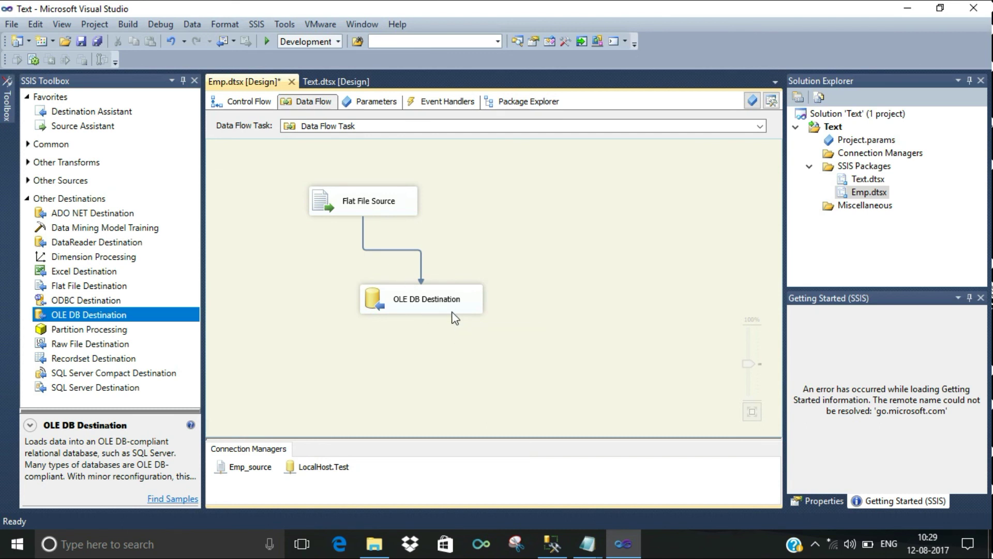
pyautogui.click(323, 468)
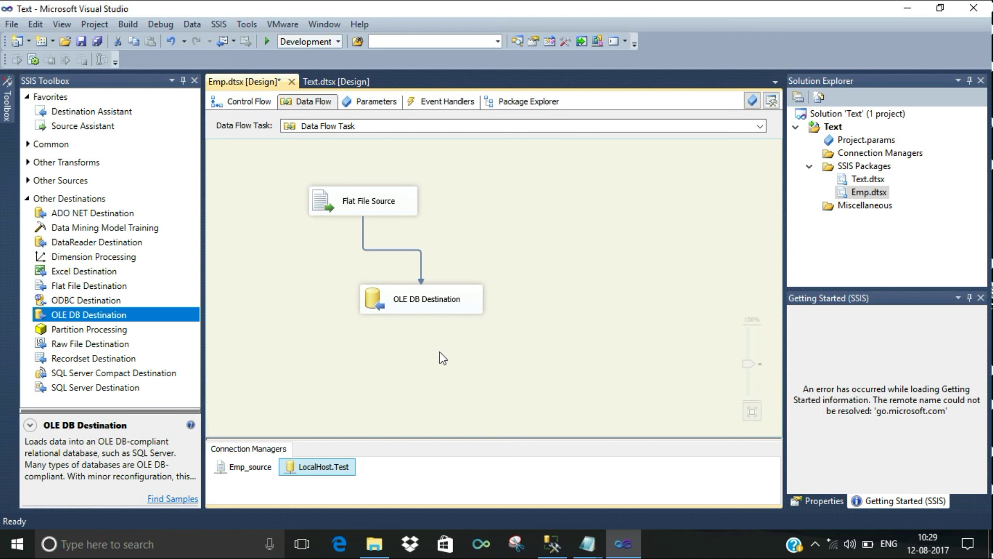
pyautogui.click(513, 189)
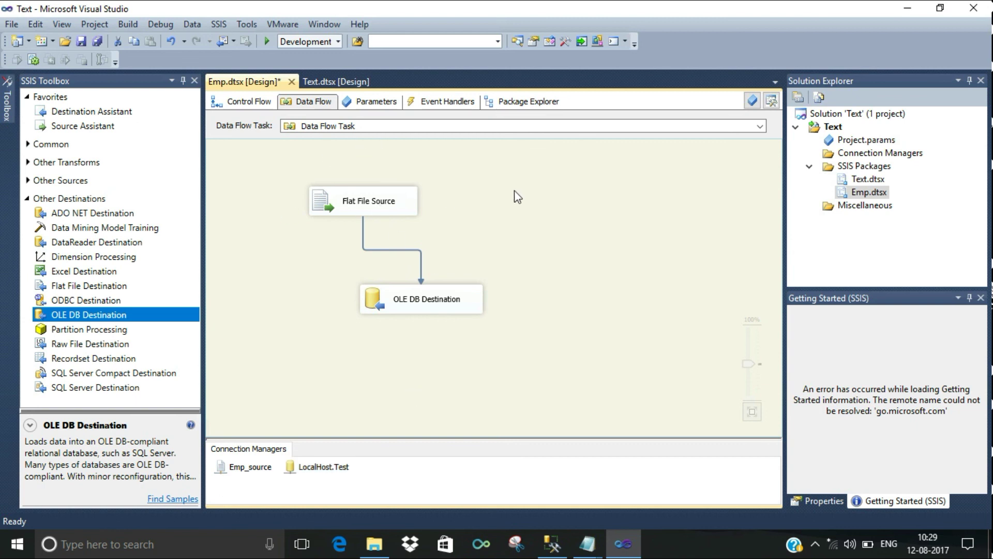
# - Switch to SQL Server Management Studio and run the SELECT TOP 1000 query on dbo.Emp to check the table before loading
pyautogui.click(552, 543)
pyautogui.moveTo(503, 173); pyautogui.dragTo(277, 66)
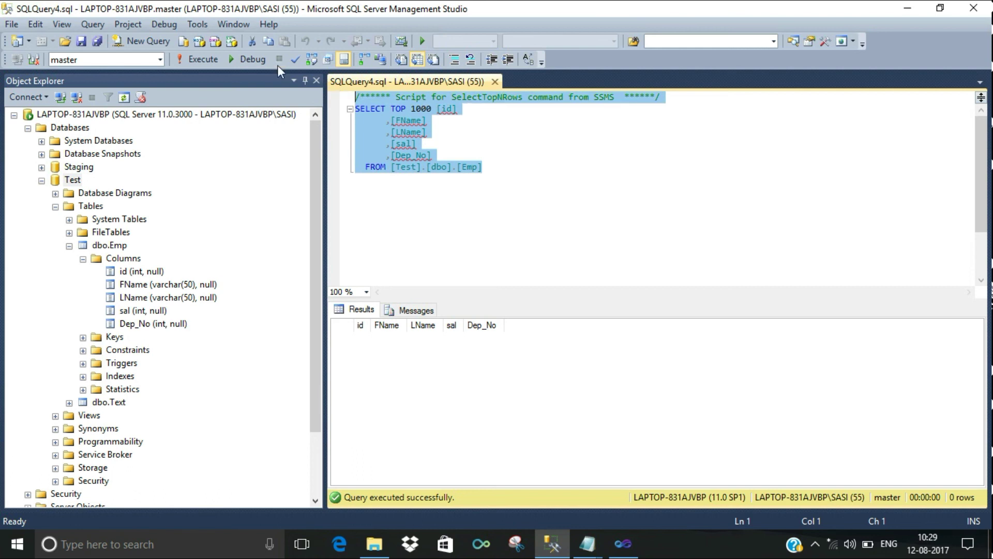
pyautogui.click(203, 60)
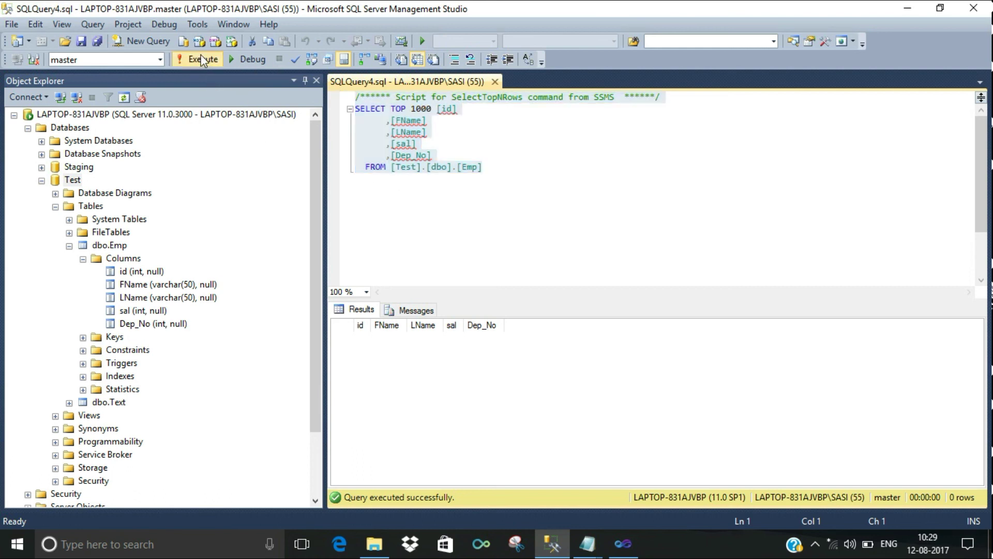
pyautogui.click(376, 349)
# - Return to Visual Studio, execute the Emp.dtsx package and go back to design mode after the run
pyautogui.click(623, 543)
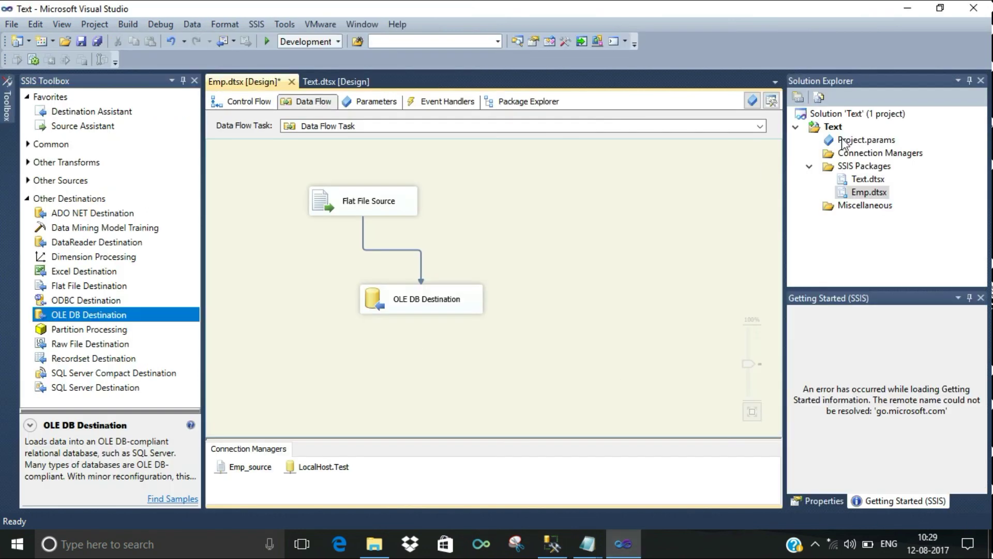
pyautogui.click(853, 197)
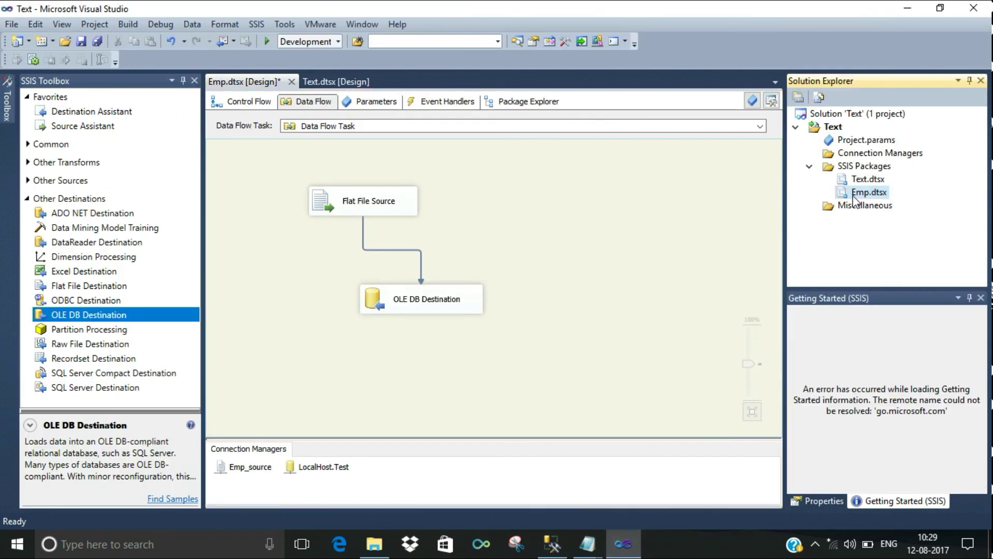
pyautogui.click(852, 196)
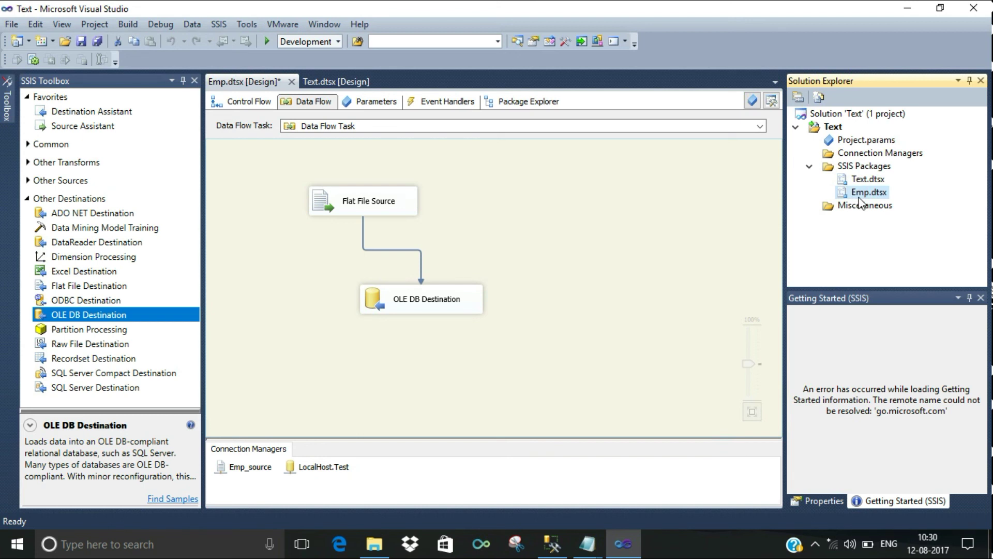
pyautogui.rightClick(858, 196)
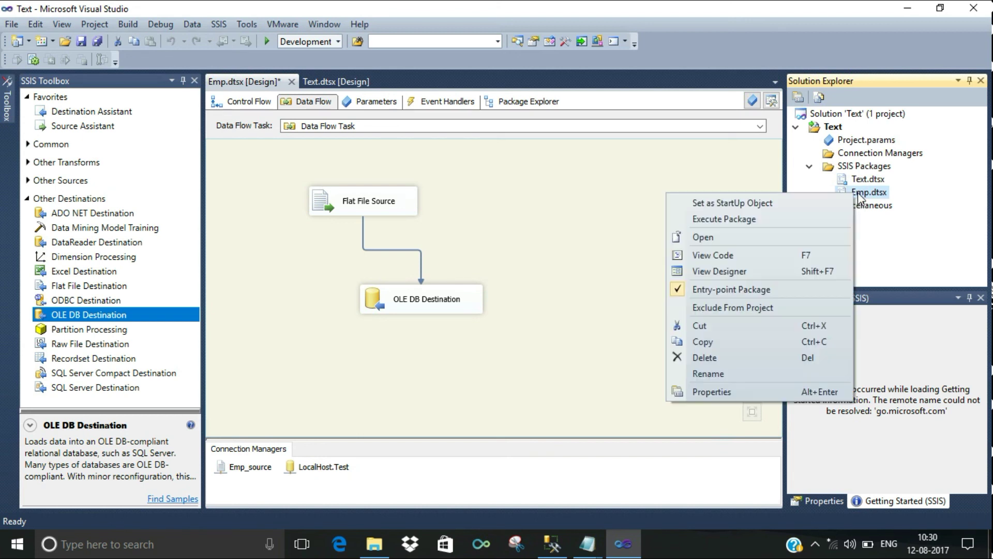
pyautogui.click(758, 224)
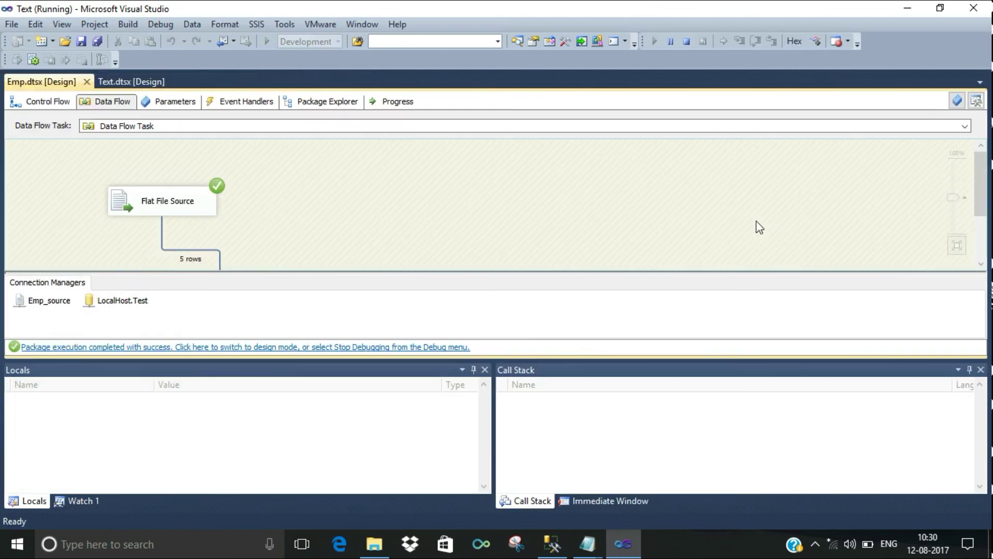
pyautogui.scroll(-2, 592, 231)
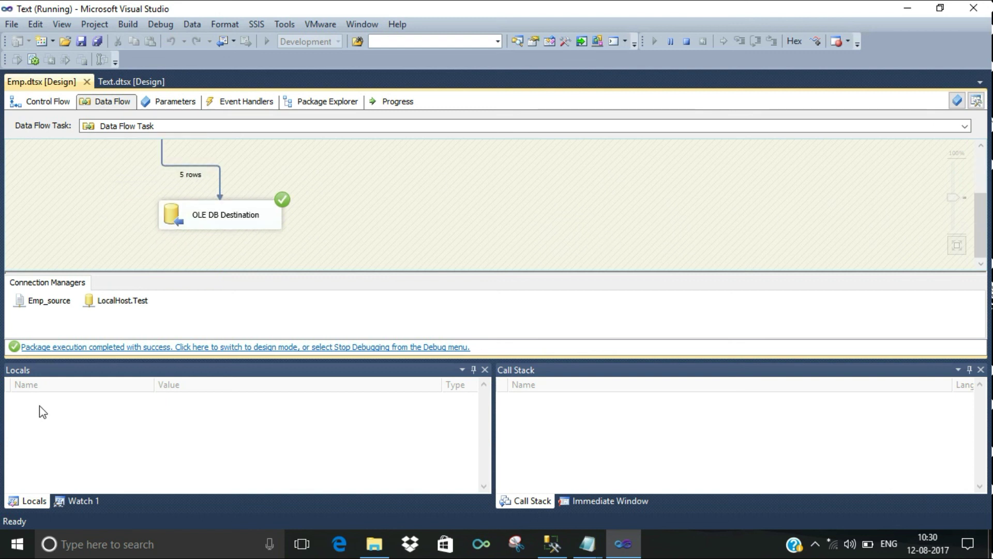
pyautogui.click(69, 346)
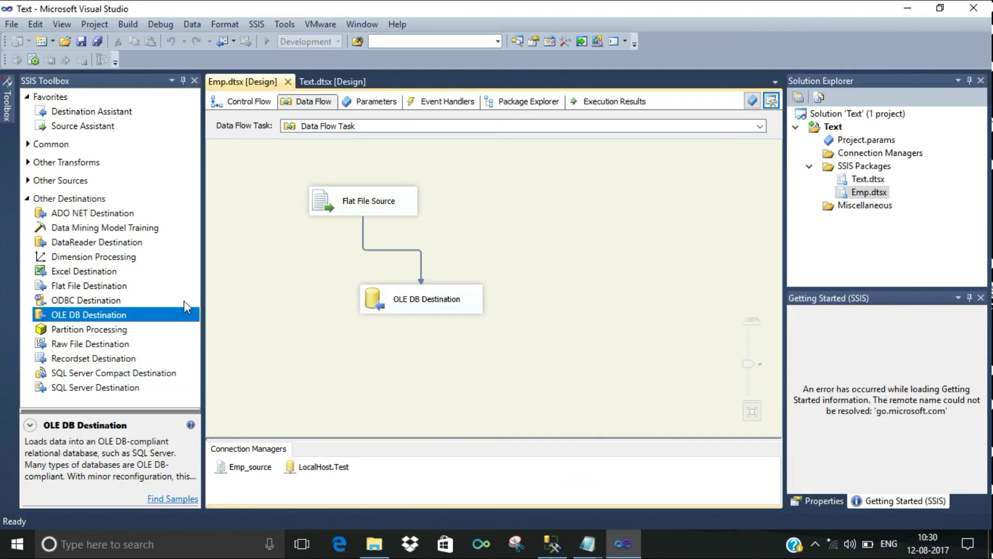
# - Rerun the dbo.Emp SELECT query in SQL Server Management Studio and examine the loaded rows
pyautogui.click(552, 544)
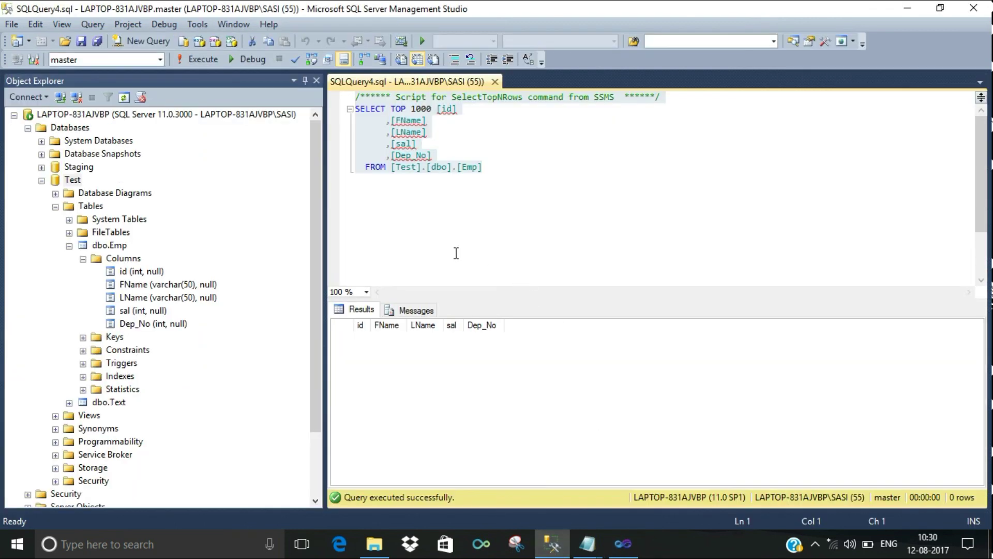
pyautogui.moveTo(485, 168); pyautogui.dragTo(258, 115)
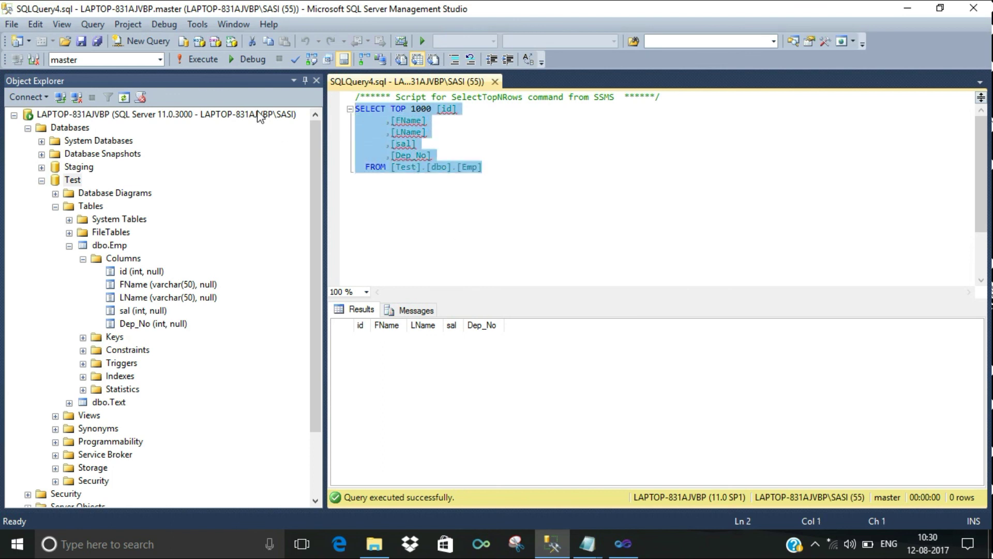
pyautogui.click(204, 60)
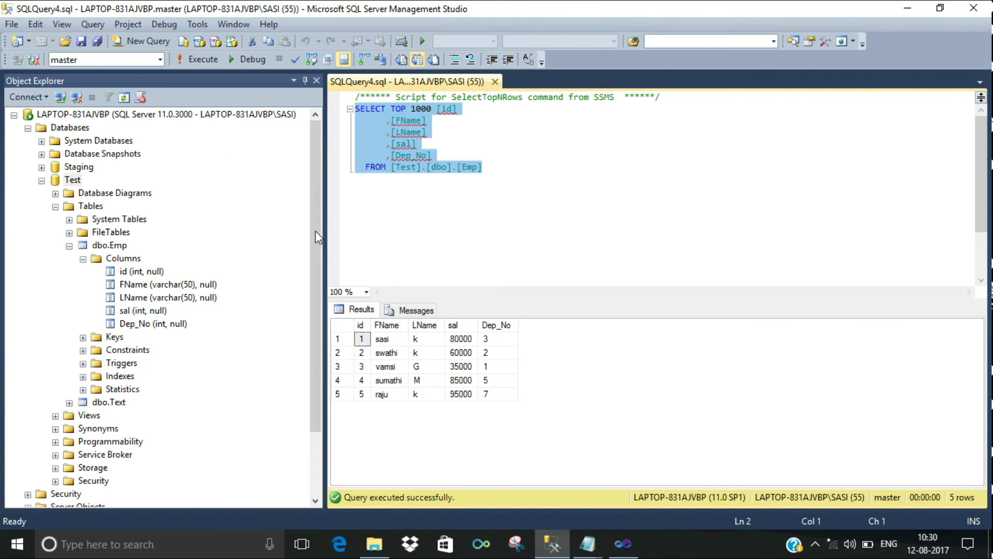
pyautogui.click(374, 342)
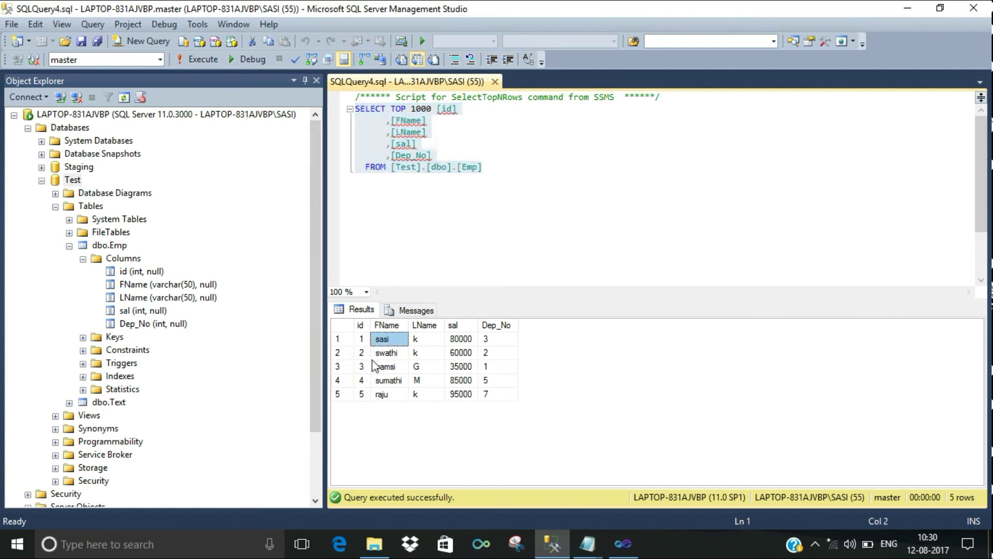
pyautogui.click(368, 396)
pyautogui.click(361, 352)
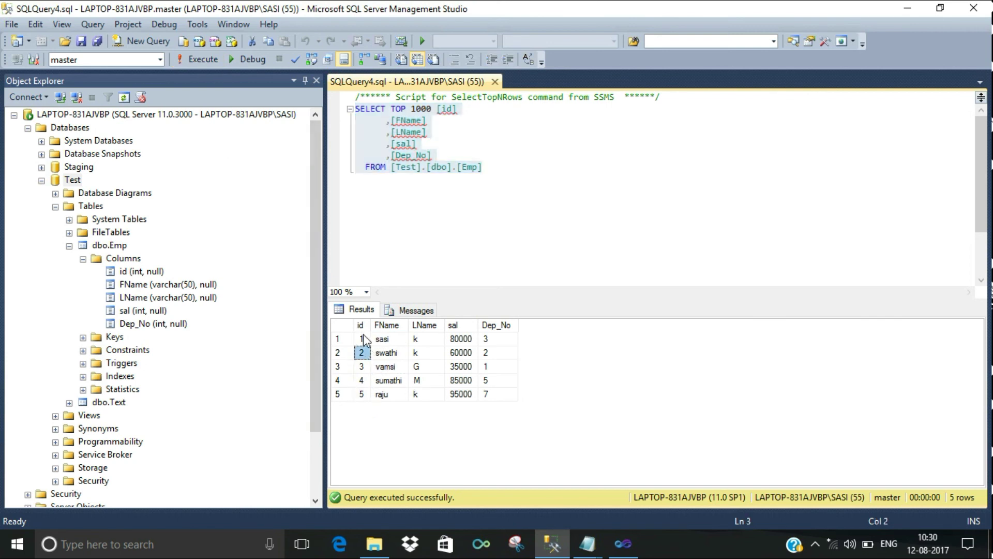
# - Compare the Emp_Data text file in Notepad with the query results, then return to the query and select its whole text
pyautogui.moveTo(587, 544)
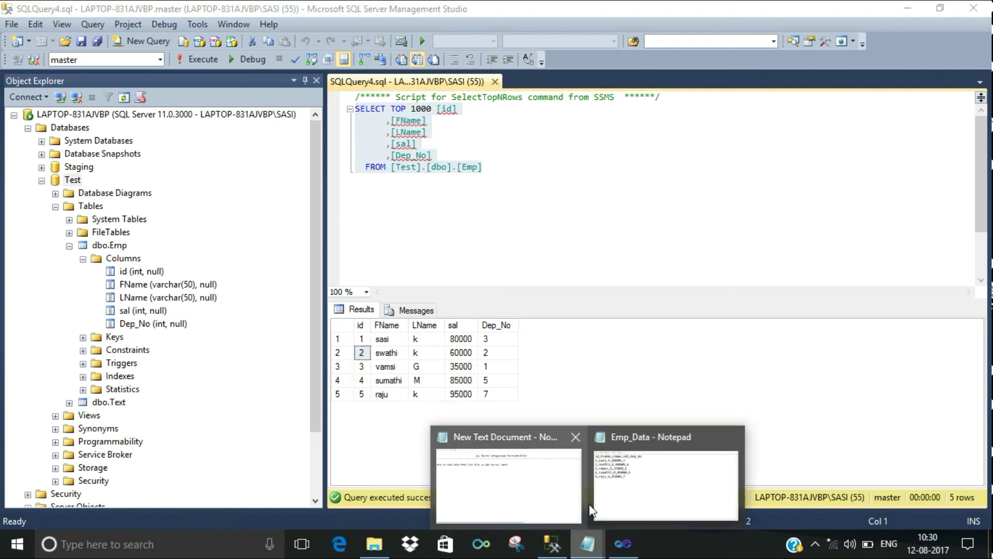
pyautogui.click(637, 481)
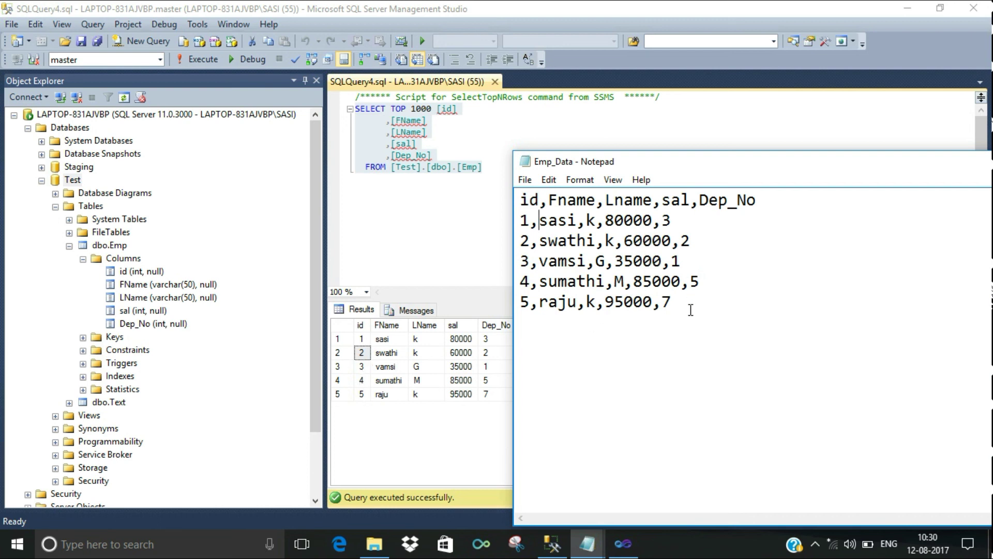
pyautogui.moveTo(677, 165); pyautogui.dragTo(781, 180)
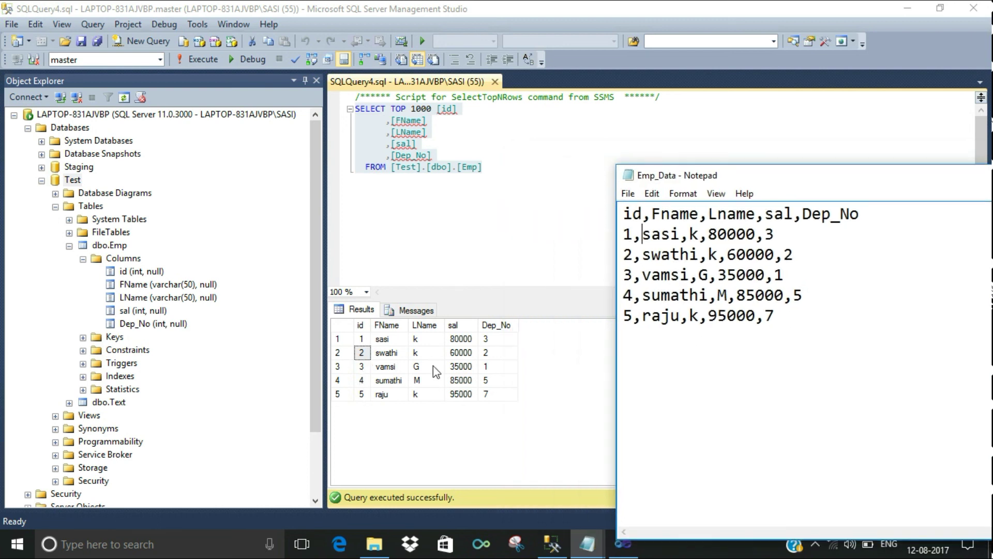
pyautogui.click(443, 224)
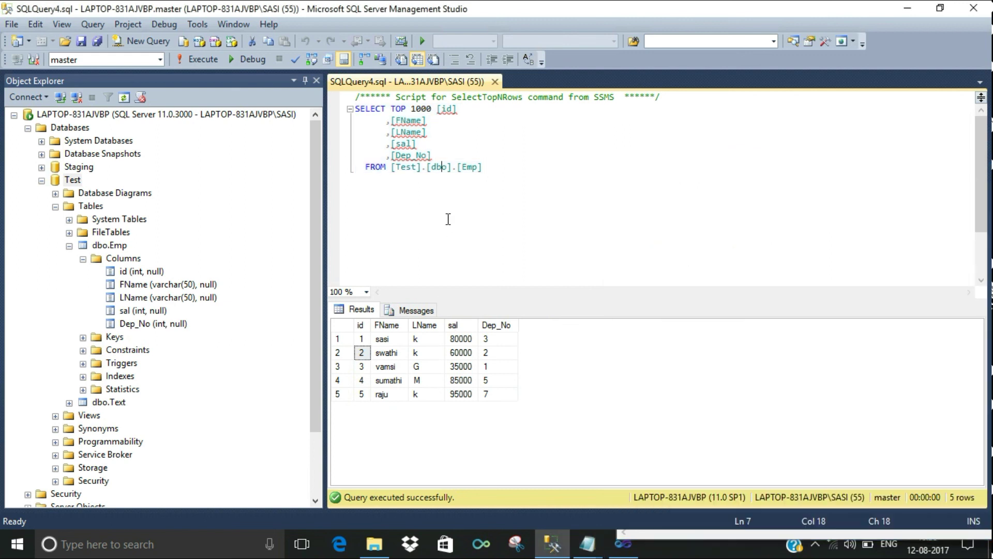
pyautogui.moveTo(506, 191); pyautogui.dragTo(352, 94)
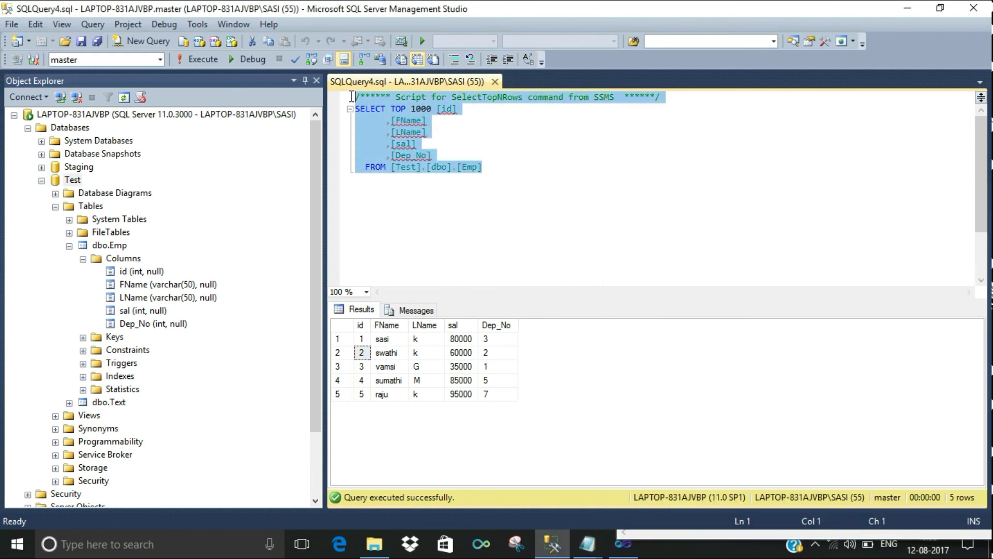